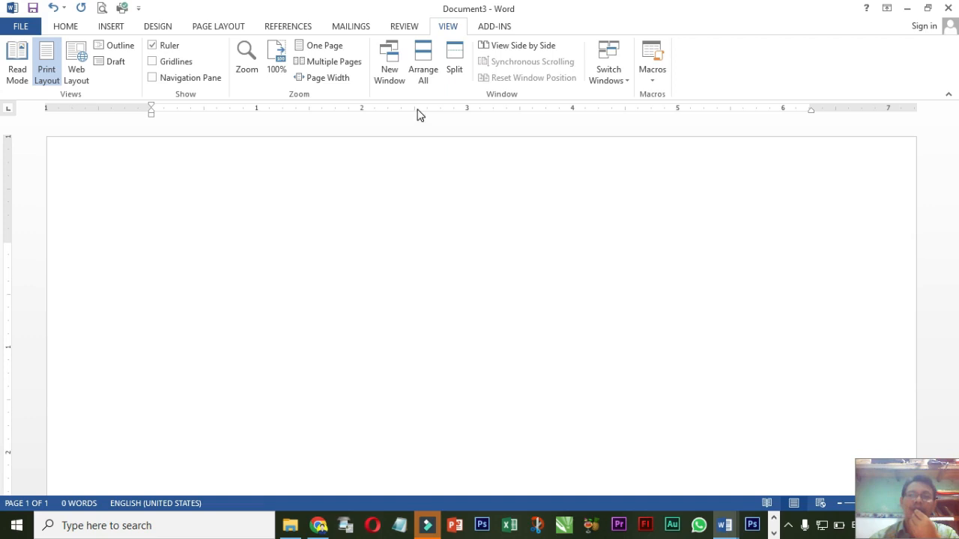
Step: Hide the ruler and show it again
left_click(154, 44)
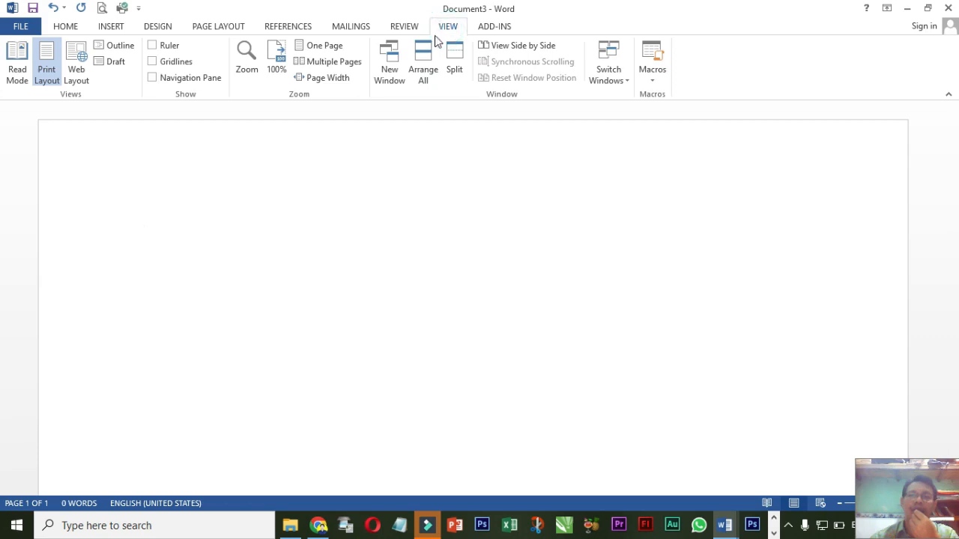
left_click(153, 45)
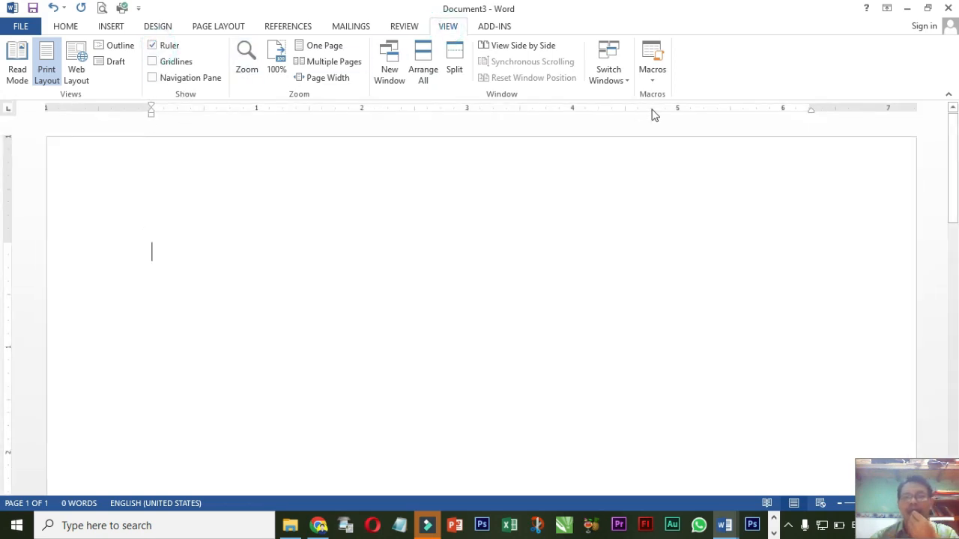
Step: Change the measurement units to Centimeters in the advanced display options
left_click(21, 29)
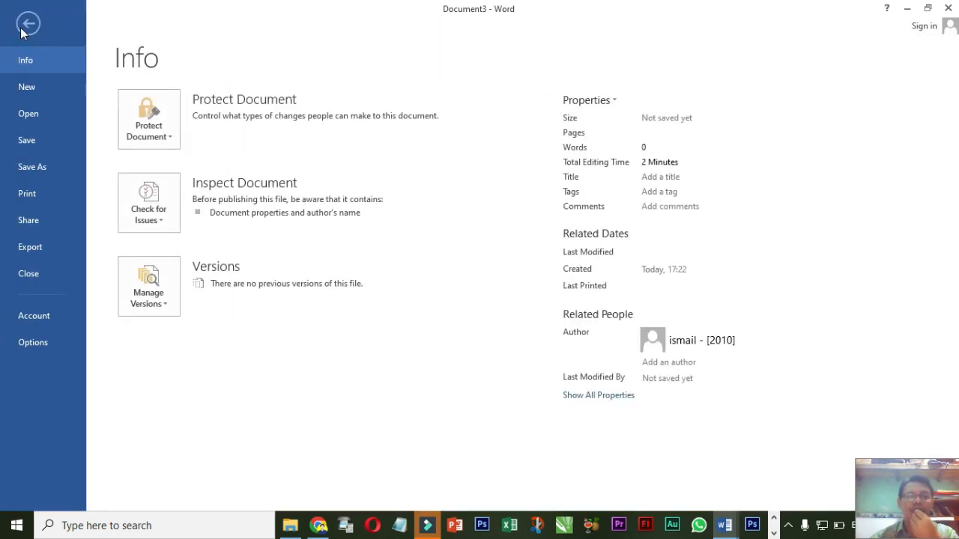
left_click(33, 344)
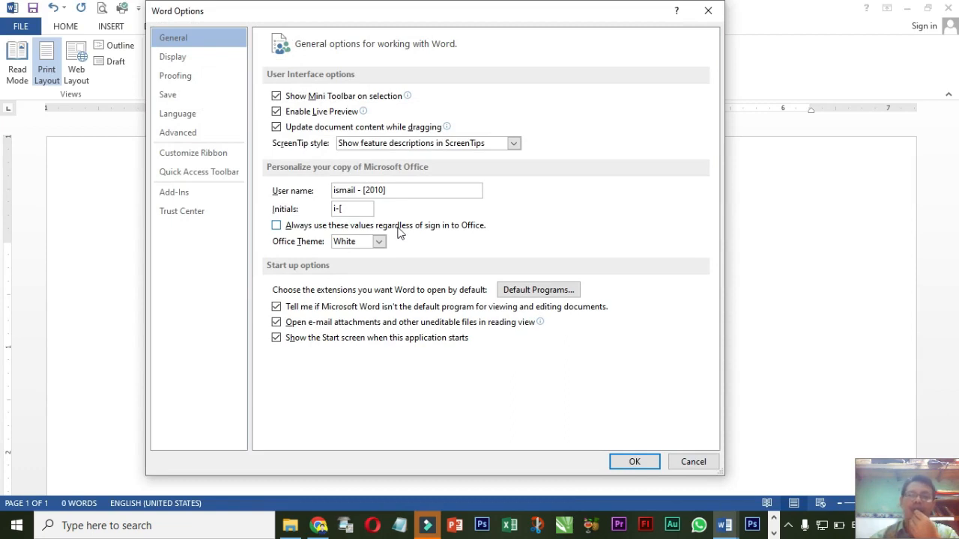
left_click_drag(464, 20, 491, 16)
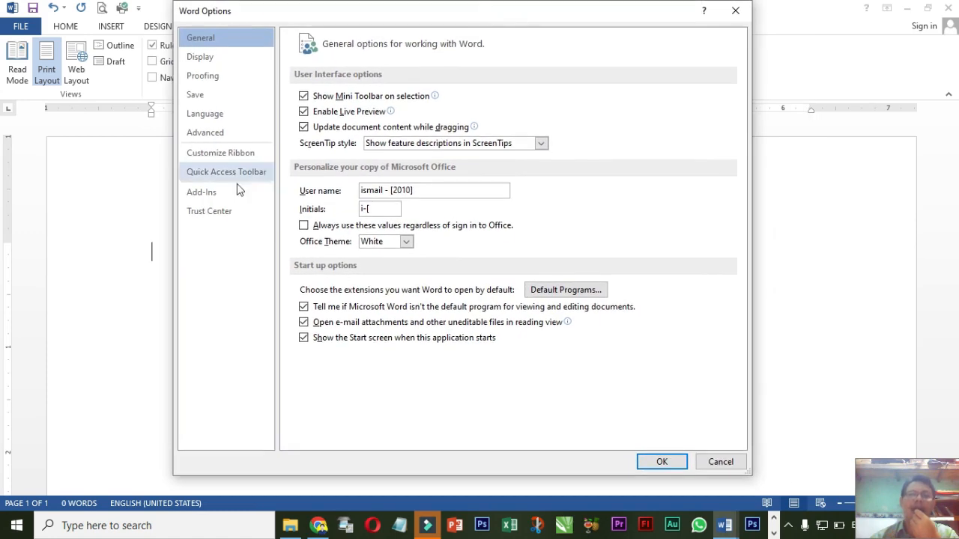
left_click(222, 137)
scroll(398, 188, "down", 8)
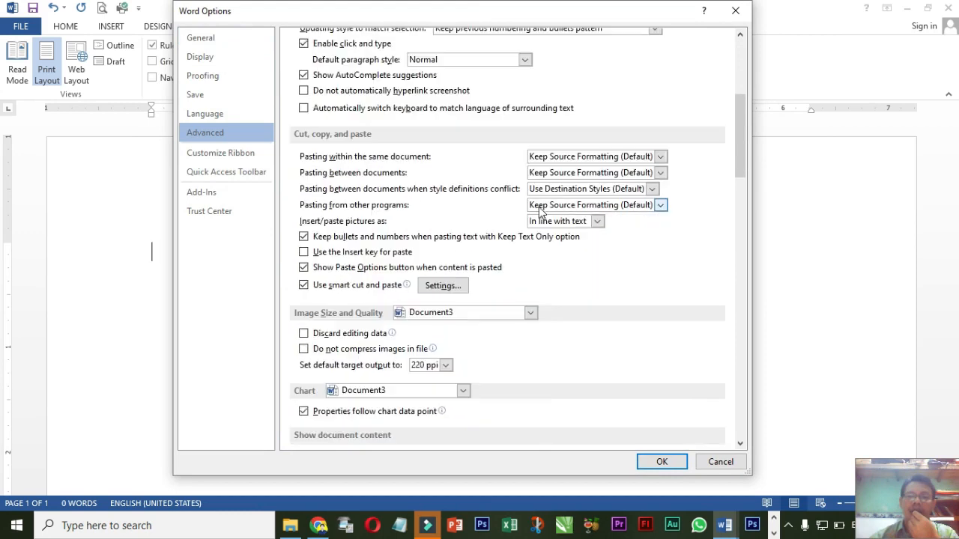
scroll(539, 212, "down", 10)
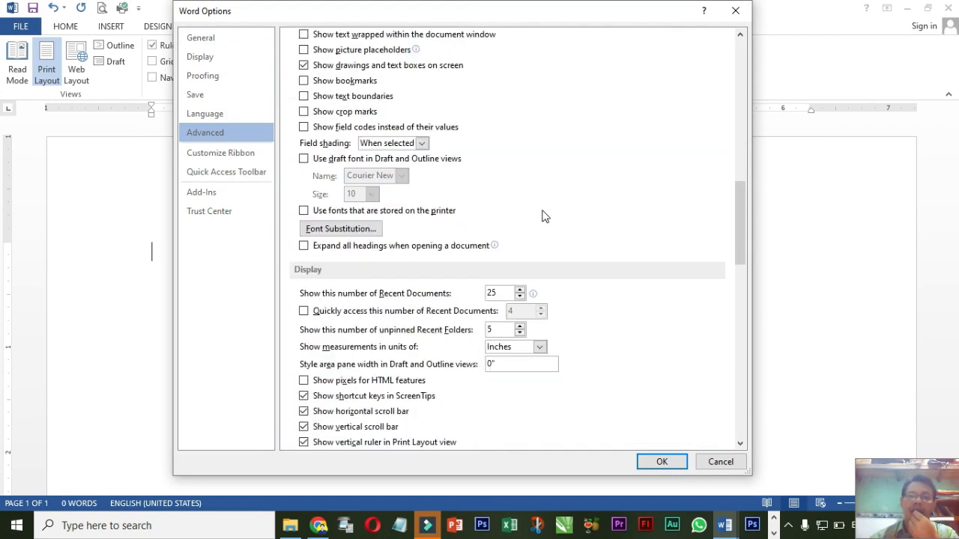
scroll(544, 217, "down", 5)
scroll(544, 216, "up", 2)
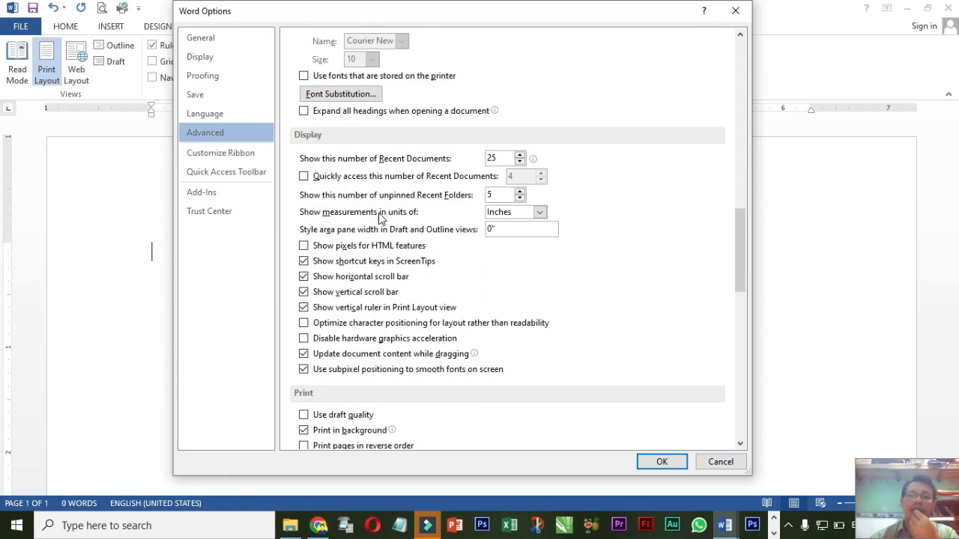
left_click(541, 214)
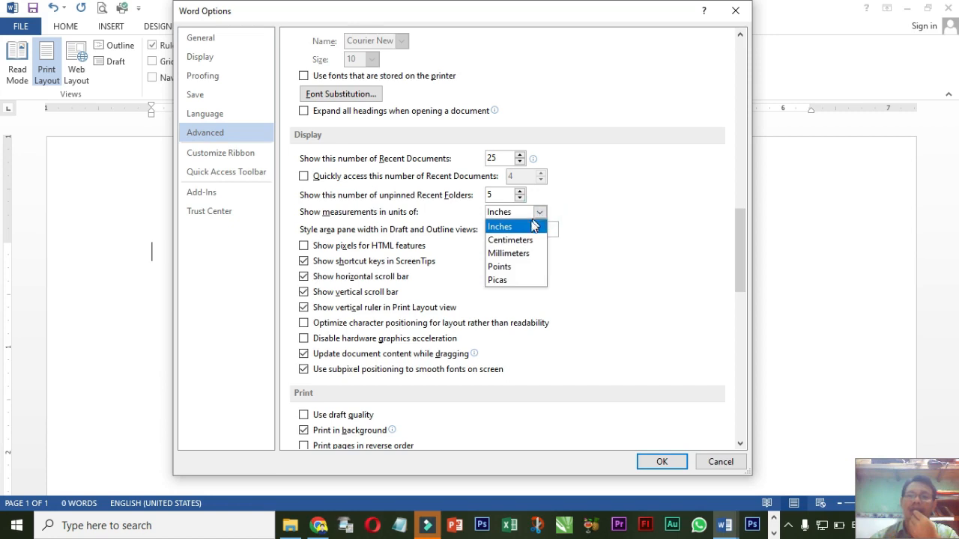
left_click(527, 238)
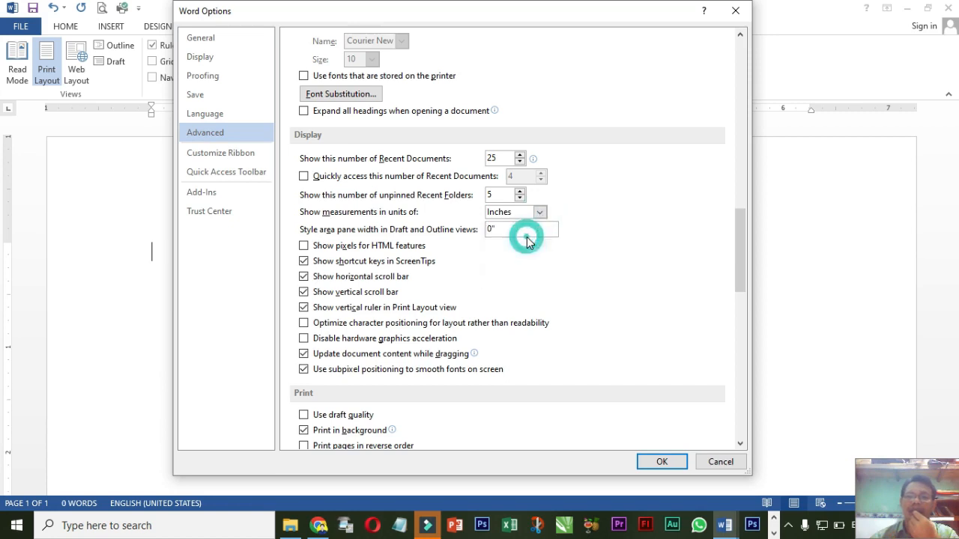
left_click(662, 463)
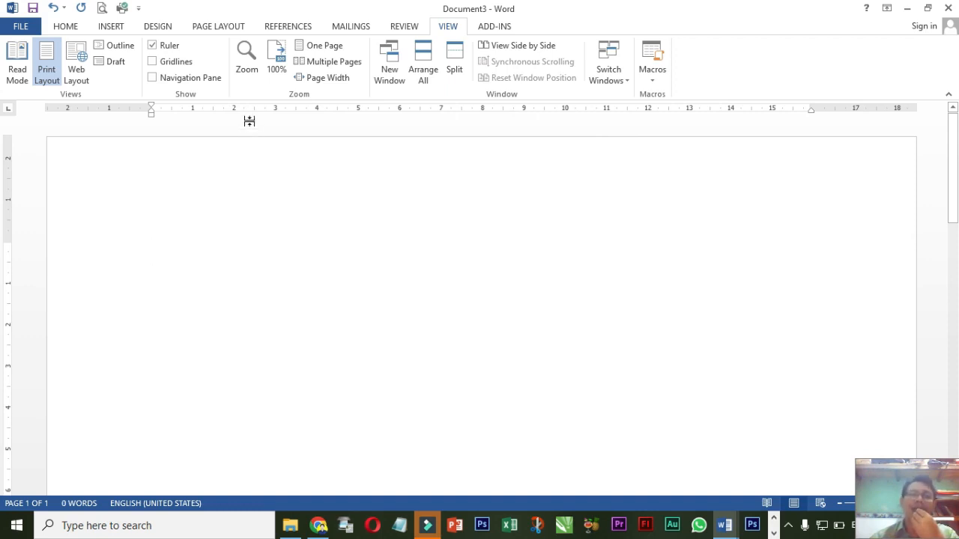
Step: Set the paragraph spacing after to 0 pt
left_click(225, 27)
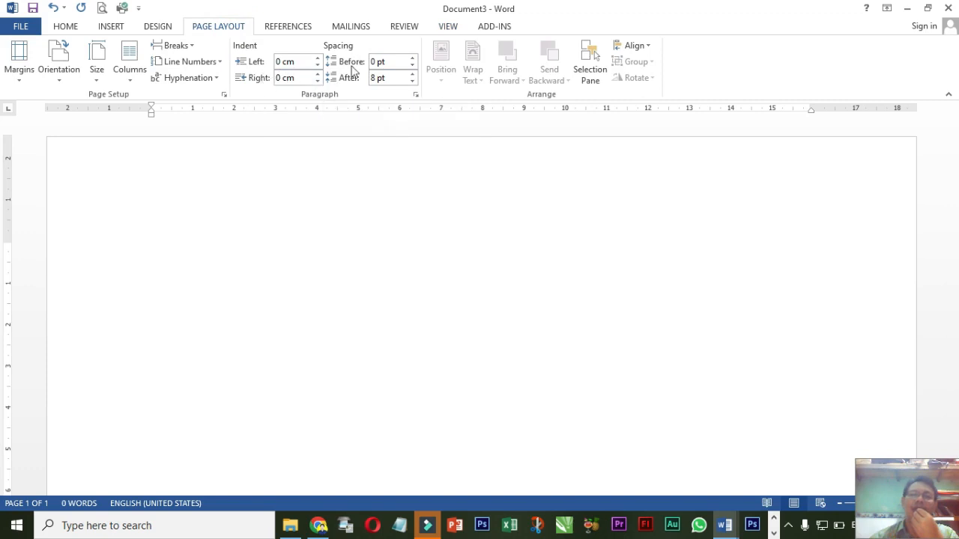
left_click(412, 82)
left_click(412, 82)
left_click(412, 82)
left_click(412, 74)
Step: Set the top page margin to 2 cm in the page setup
left_click(224, 96)
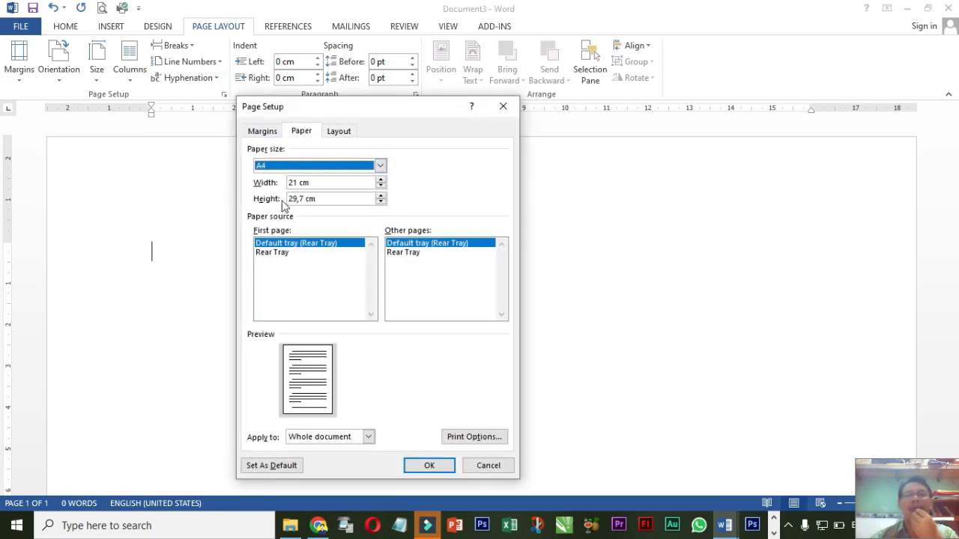
left_click(275, 134)
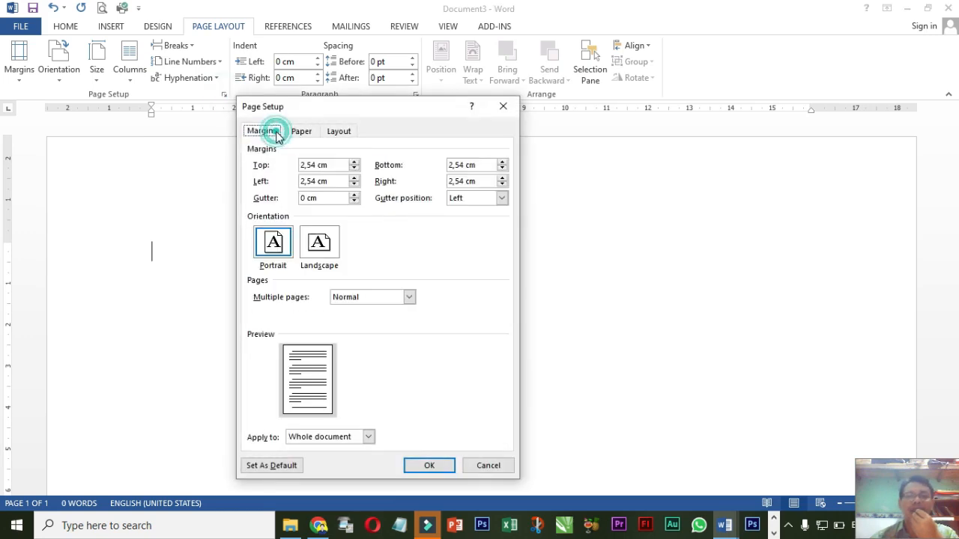
left_click(356, 169)
left_click(356, 169)
left_click(356, 169)
left_click(356, 169)
left_click(356, 169)
left_click(356, 169)
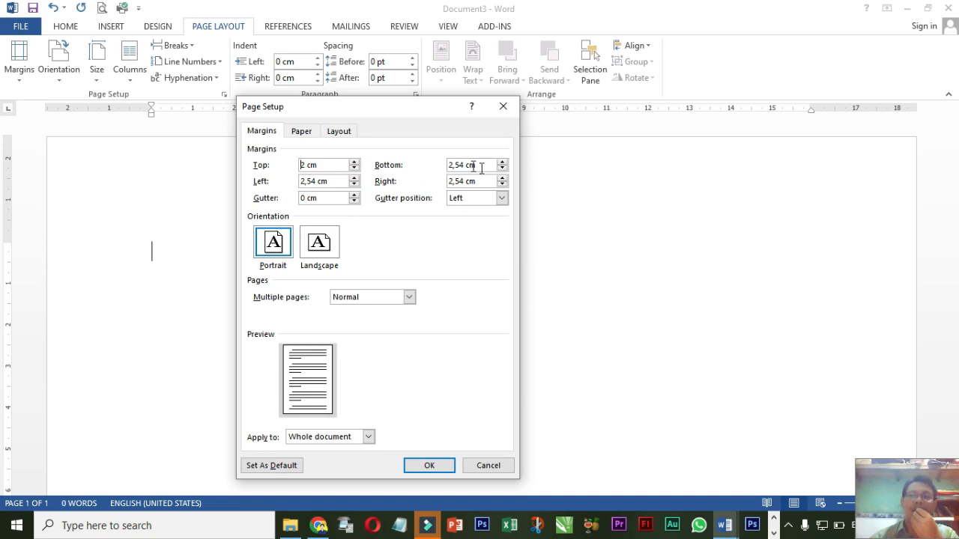
Step: Set the bottom page margin to 2 cm
left_click(502, 169)
left_click(502, 169)
left_click(502, 169)
left_click(502, 169)
left_click(502, 169)
left_click(502, 170)
Step: Set the left page margin to 2,5 cm and the right margin to 2 cm
left_click(355, 186)
left_click(502, 185)
double_click(502, 185)
double_click(502, 185)
left_click(502, 185)
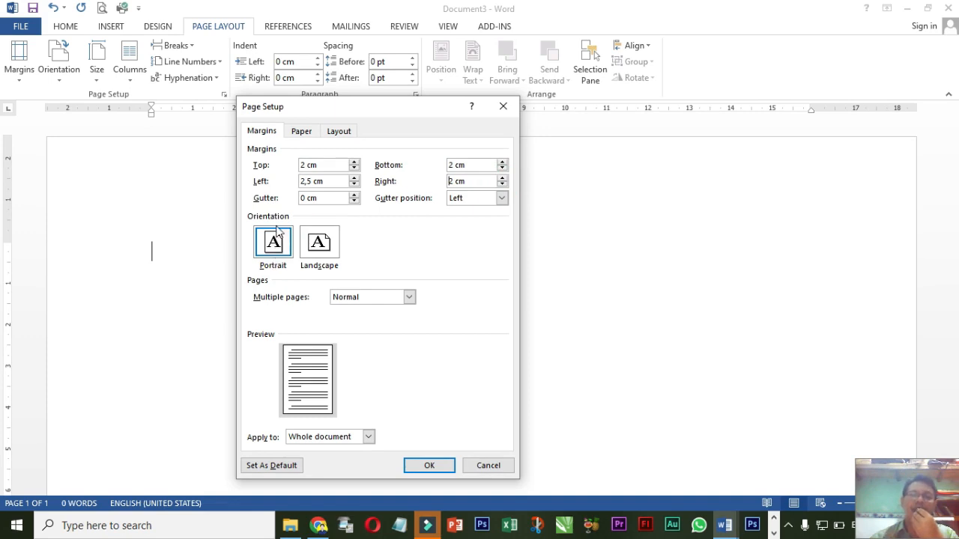
Step: Set a custom paper width of 21,5 cm
left_click(303, 132)
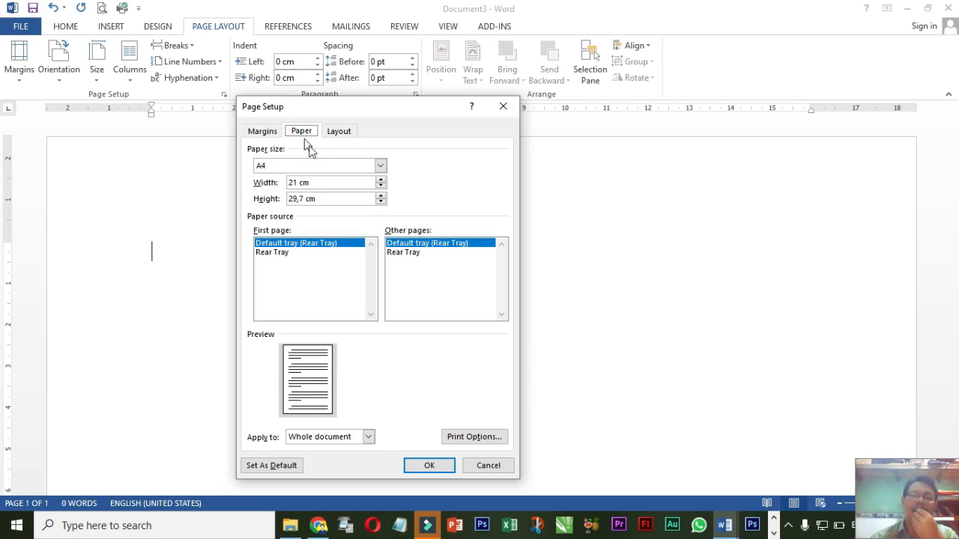
left_click(380, 166)
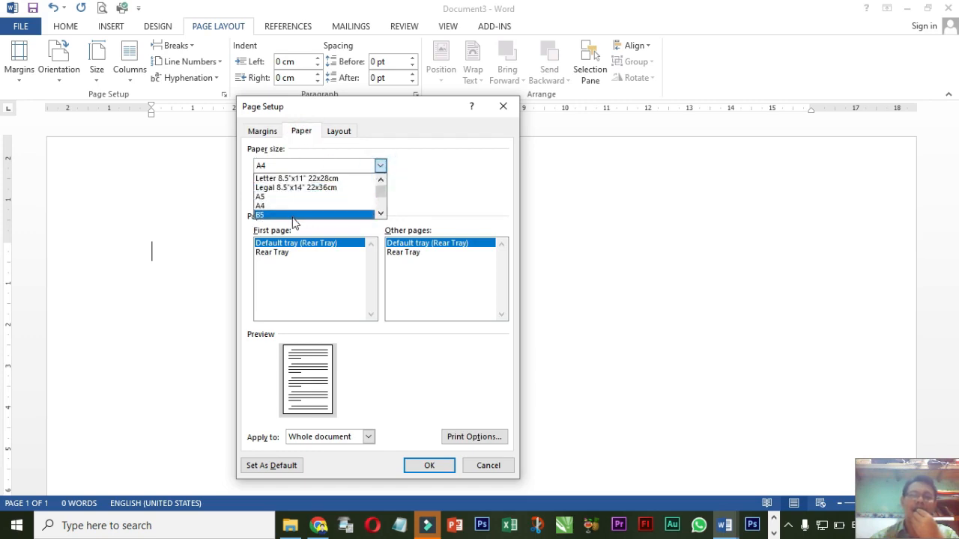
left_click(414, 187)
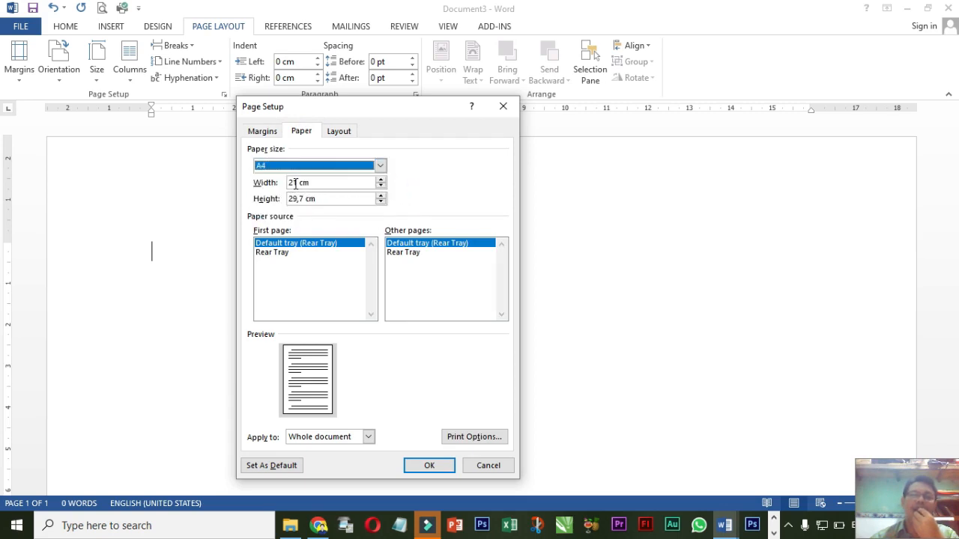
left_click(380, 182)
left_click(381, 182)
left_click(380, 181)
left_click(381, 182)
left_click(381, 182)
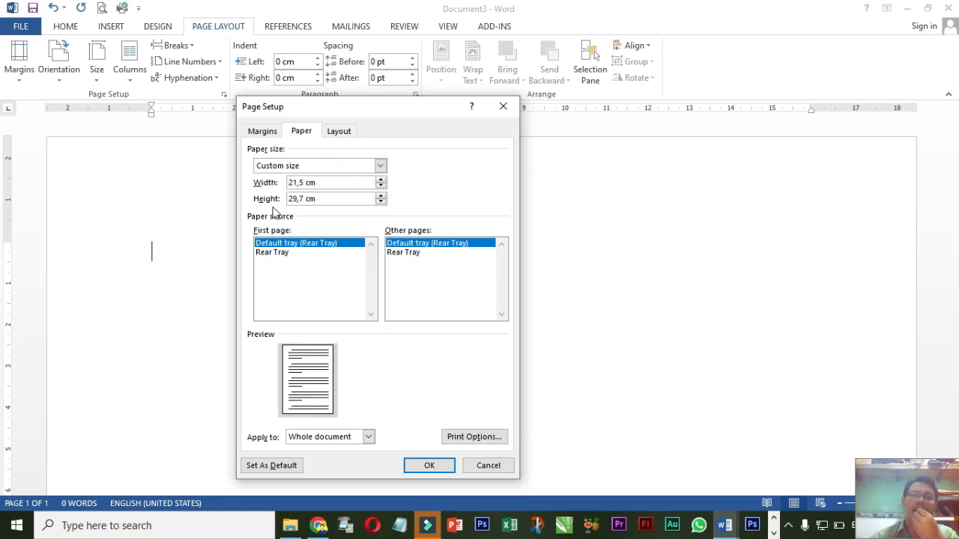
Step: Set the paper height to 33 cm and apply the page setup to the whole document
left_click(381, 195)
left_click(381, 195)
left_click(381, 195)
left_click(381, 195)
left_click(381, 195)
left_click(381, 195)
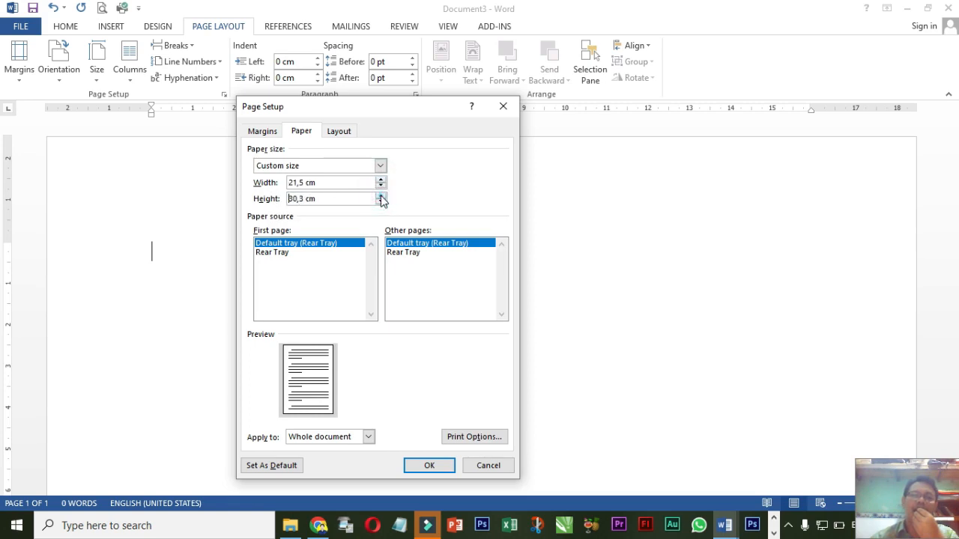
left_click(381, 195)
left_click(381, 194)
left_click(380, 195)
left_click(381, 194)
left_click(381, 195)
left_click(381, 195)
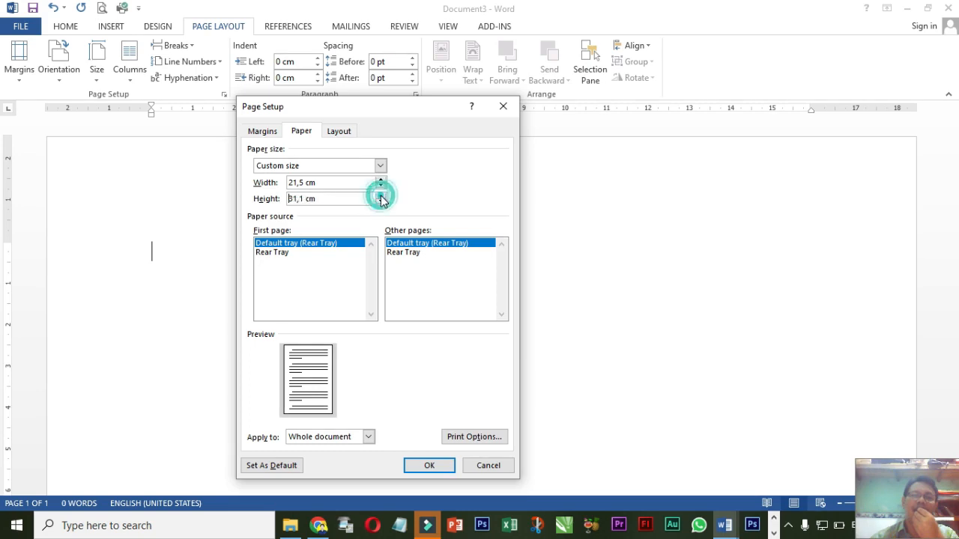
left_click_drag(305, 198, 292, 199)
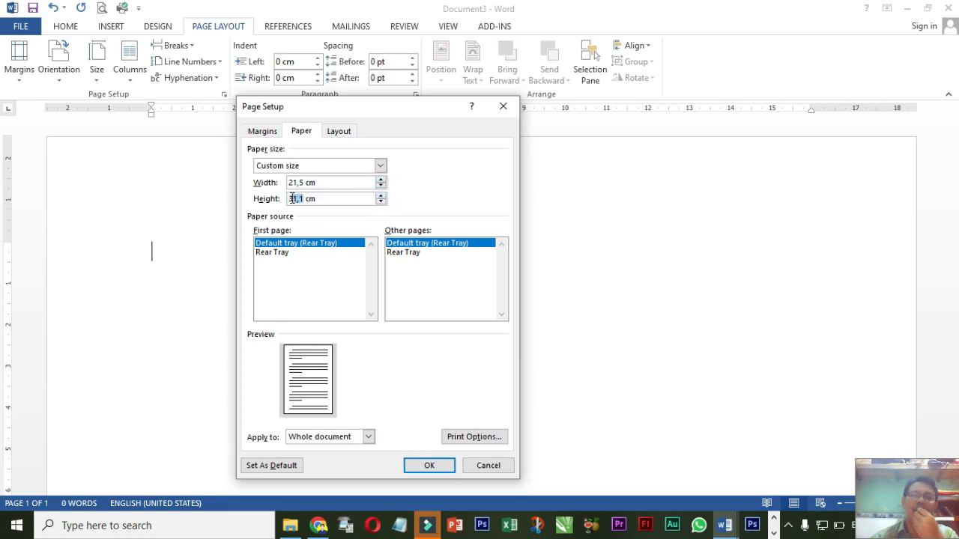
type("33")
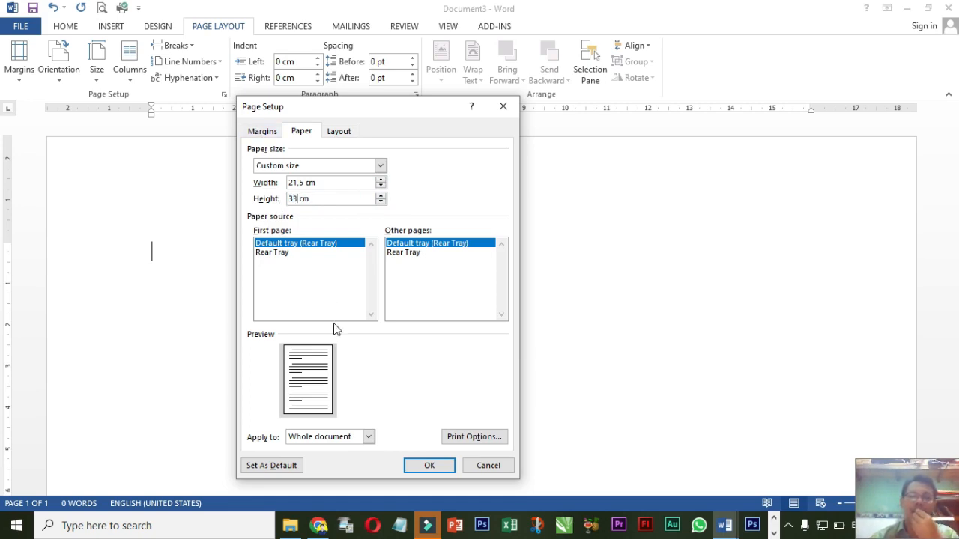
left_click(420, 469)
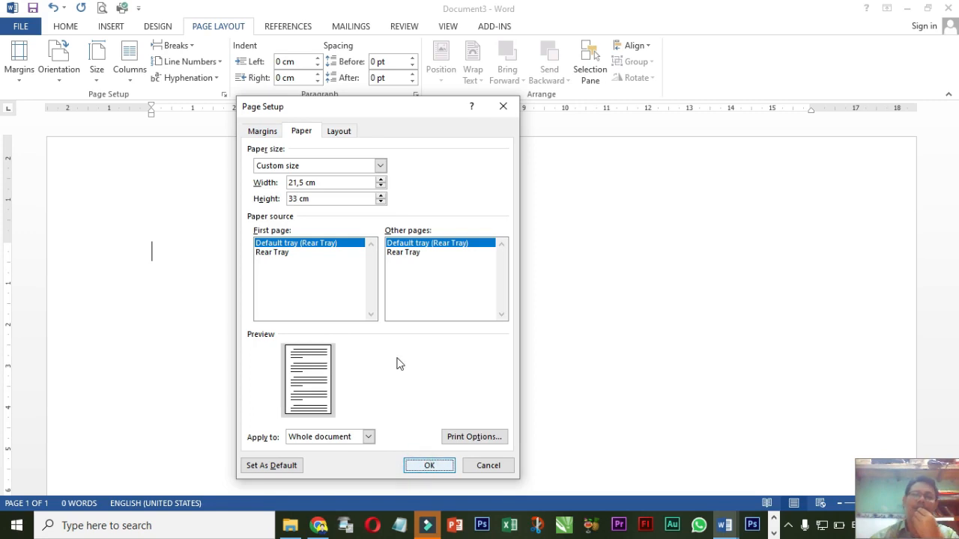
key("Return")
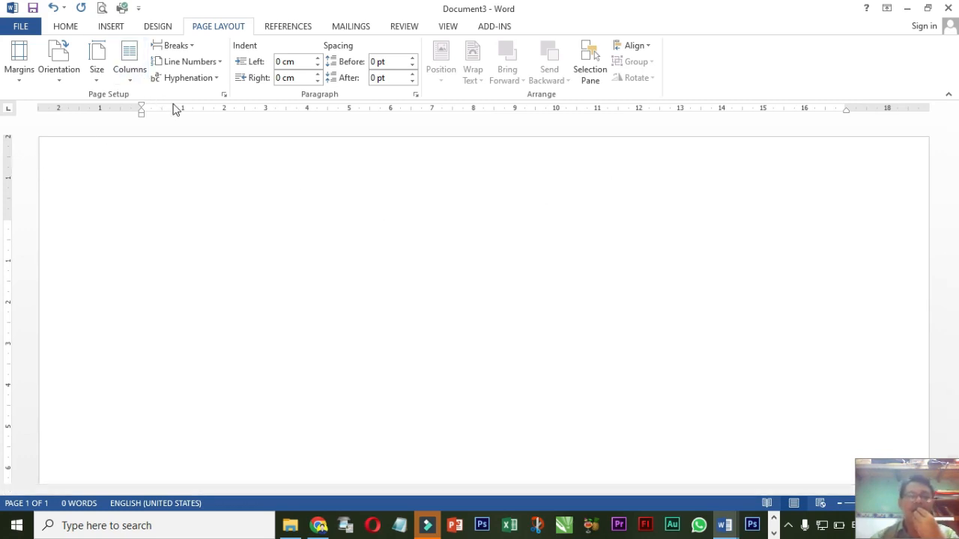
Step: Set the text font to Arial size 11 and the line spacing to 1,0
left_click(72, 28)
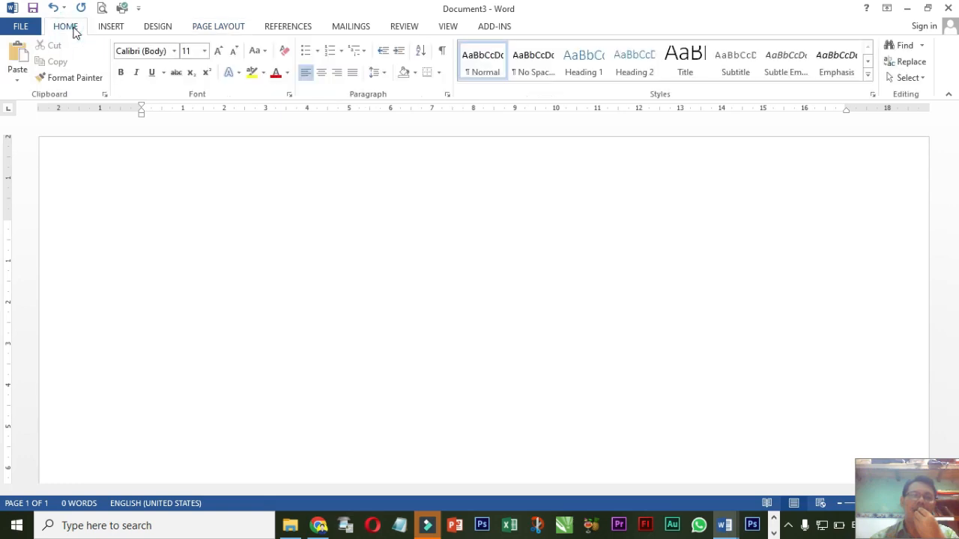
left_click(174, 51)
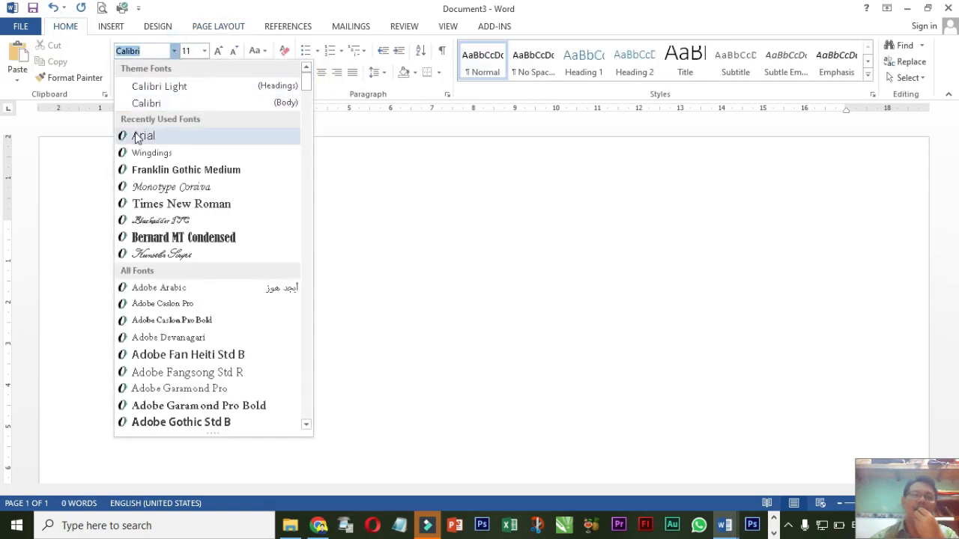
left_click(139, 135)
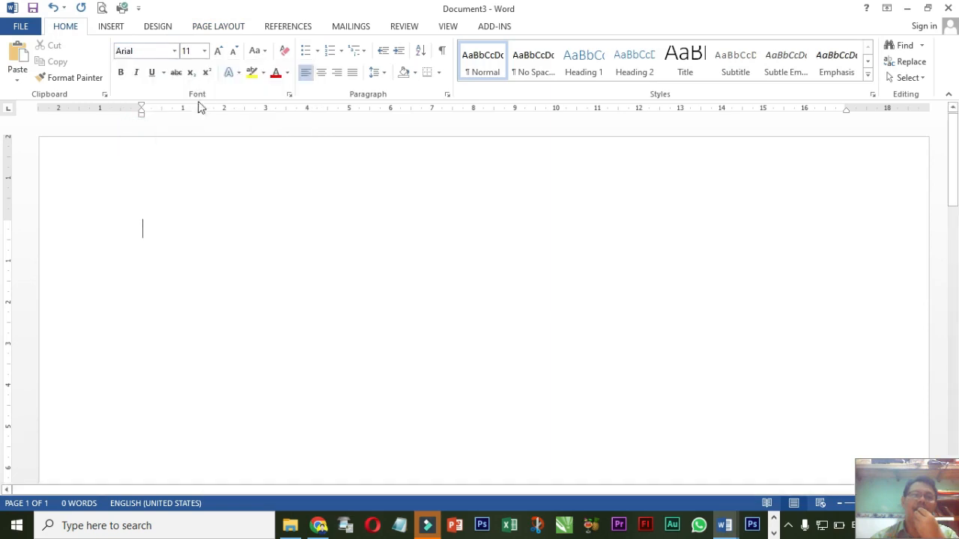
left_click(205, 51)
left_click(185, 109)
left_click(387, 75)
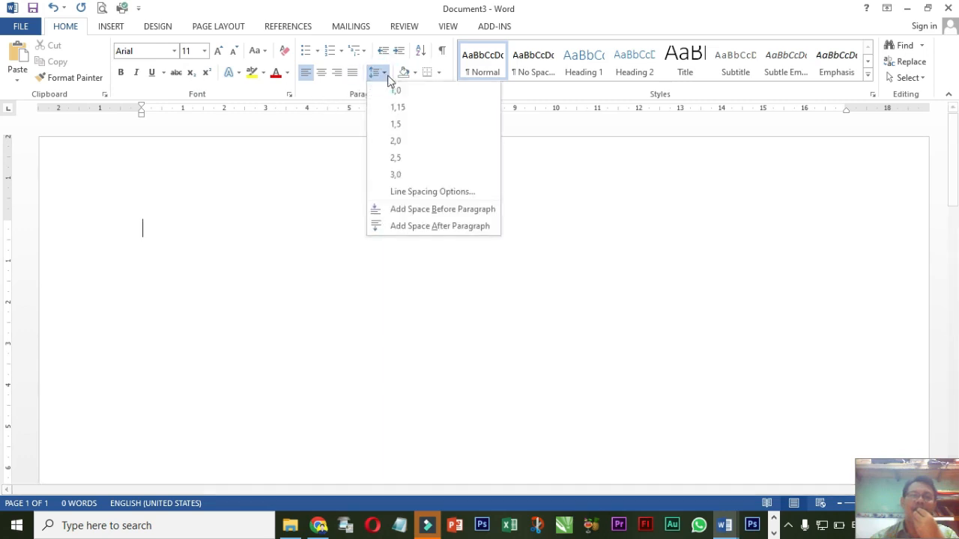
left_click(388, 91)
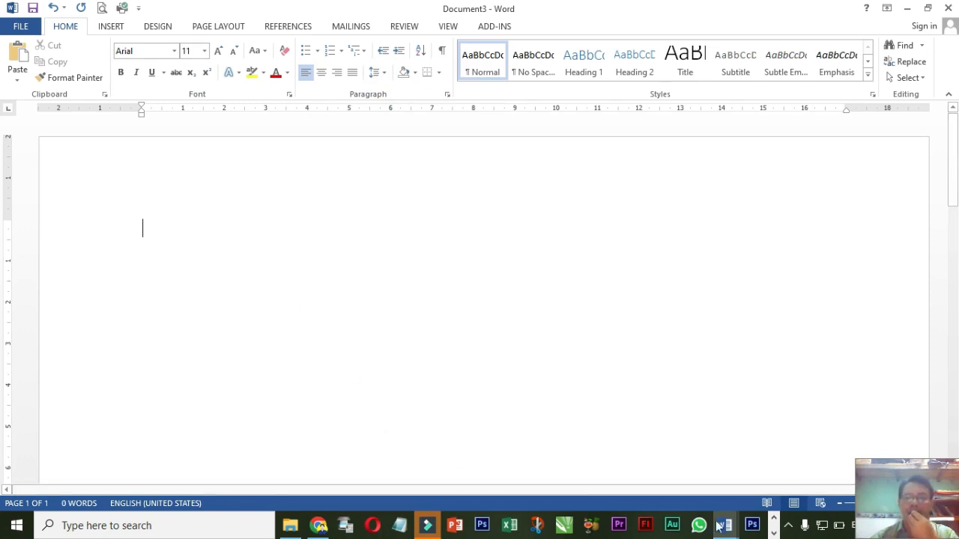
Step: Switch to Nitro Pro and view the newspaper-column exercise on page 7 of the LEMBAR KERJA MAPEL INFORMATIKA worksheet
mouse_move(737, 527)
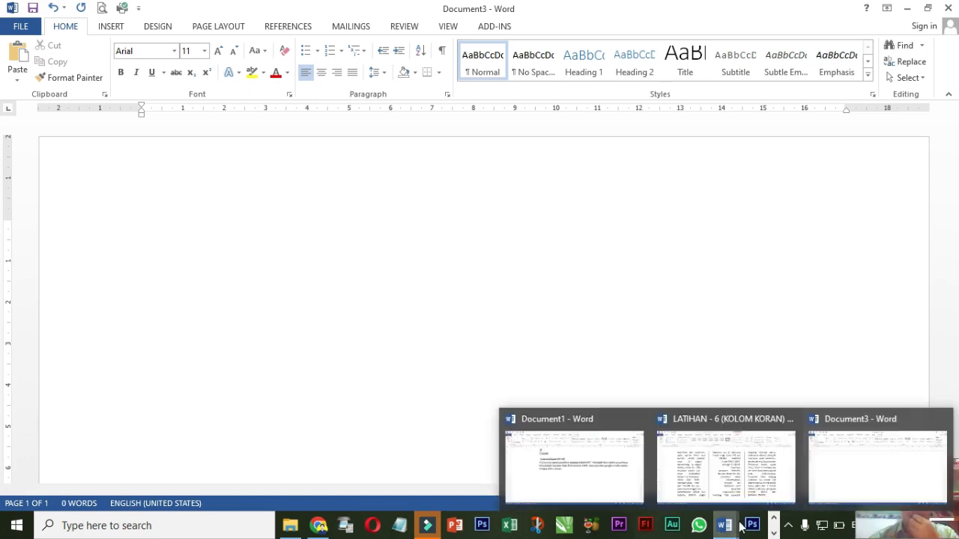
key("alt+Tab")
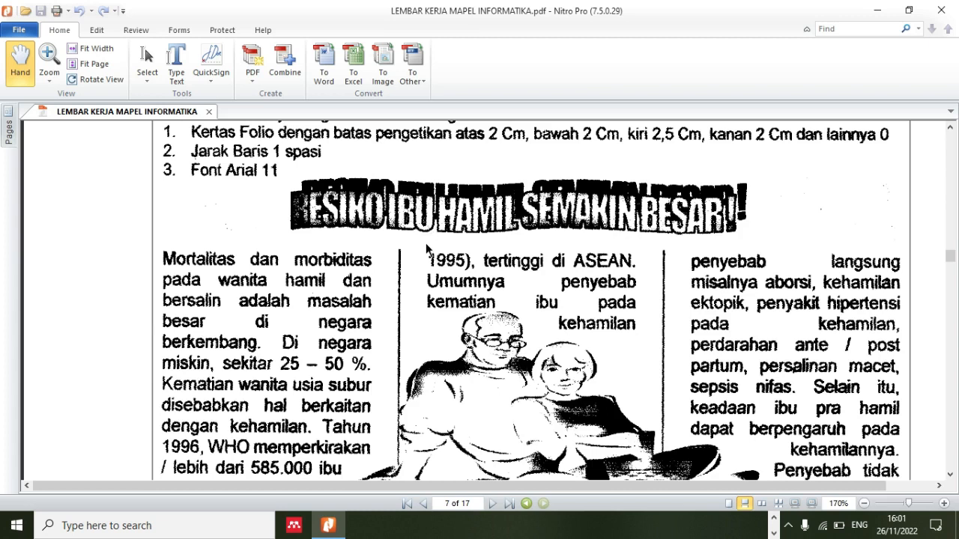
Step: Switch back to the Word document and delete its existing WordArt title, RESIKO IBU HAMIL SEMAKIN BESAR
key("alt+Tab")
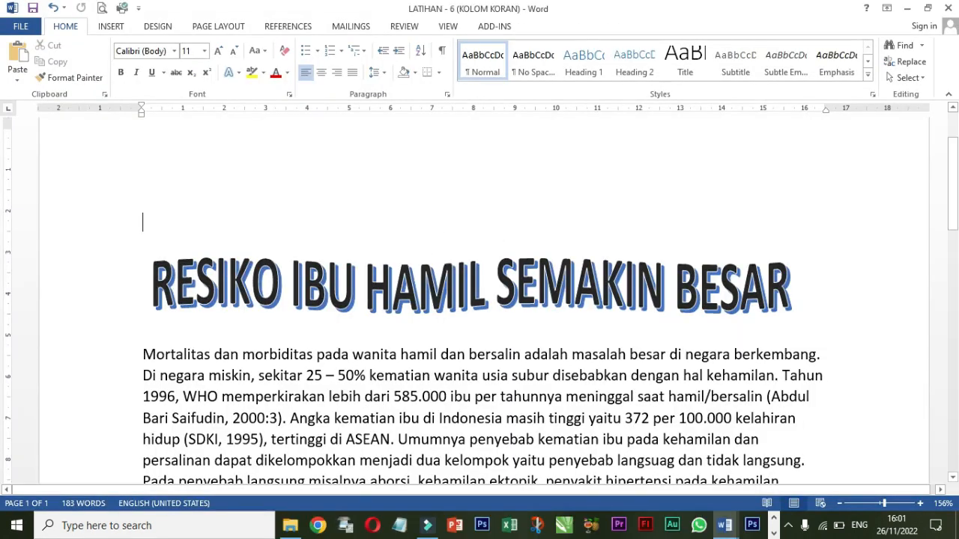
left_click(312, 289)
left_click(343, 254)
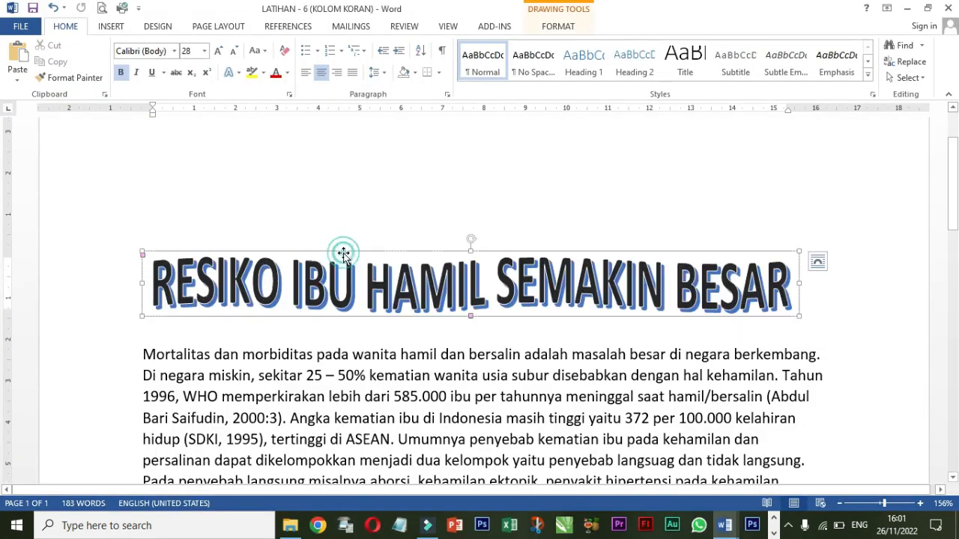
key("Delete")
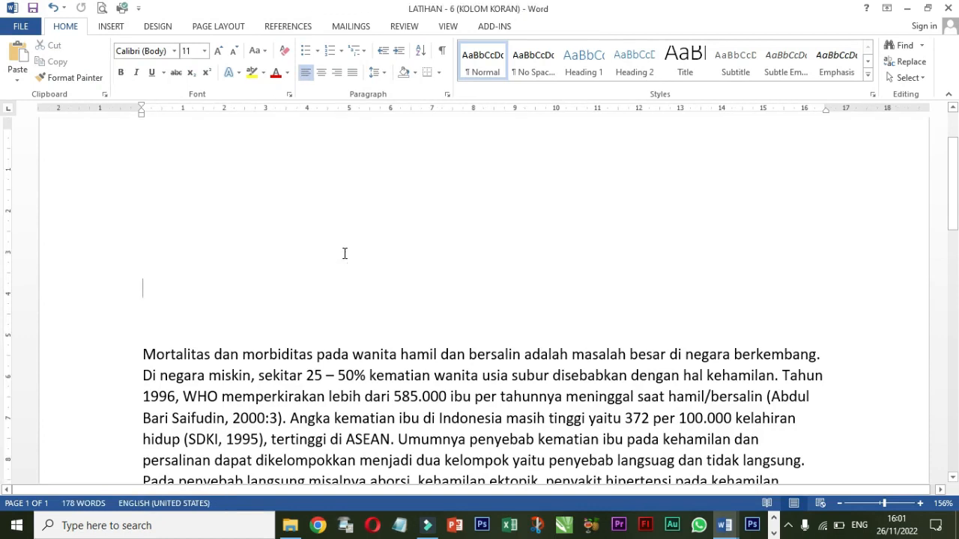
Step: Insert a WordArt object above the body paragraph, using the first black style in the last row of the gallery
left_click(120, 28)
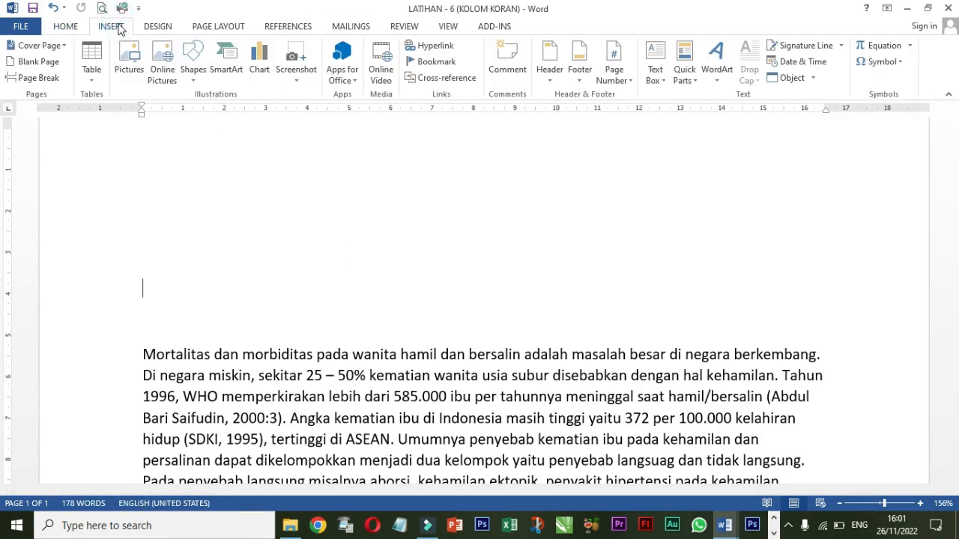
left_click_drag(144, 358, 410, 417)
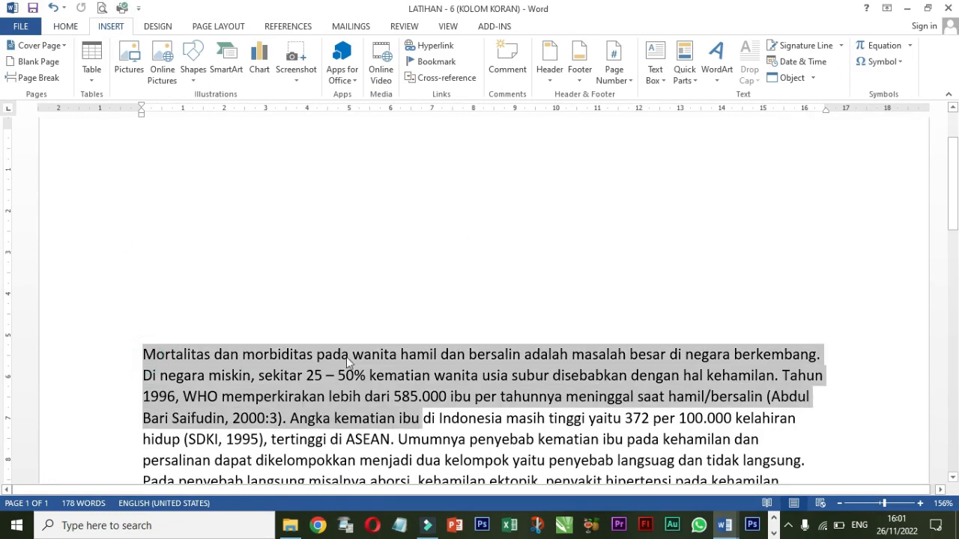
left_click(285, 285)
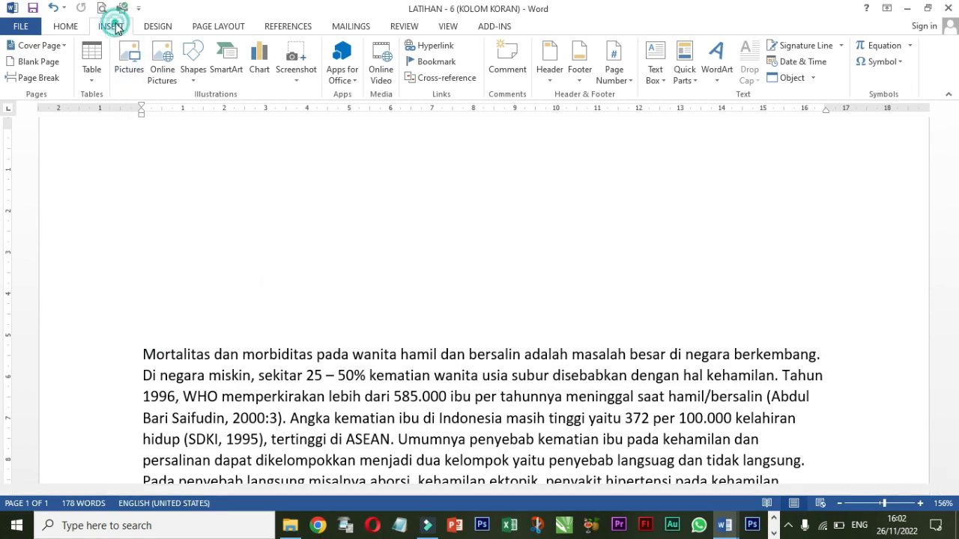
left_click(718, 81)
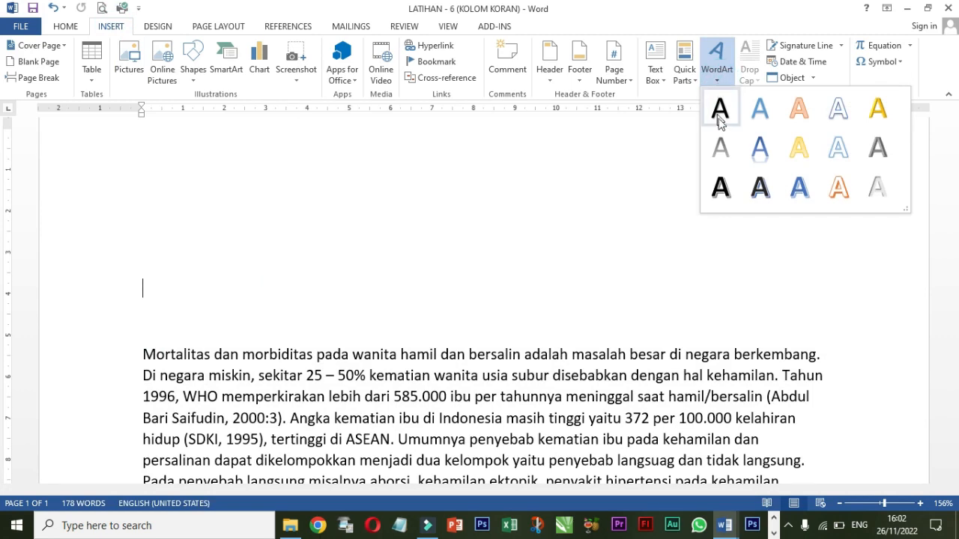
left_click(726, 195)
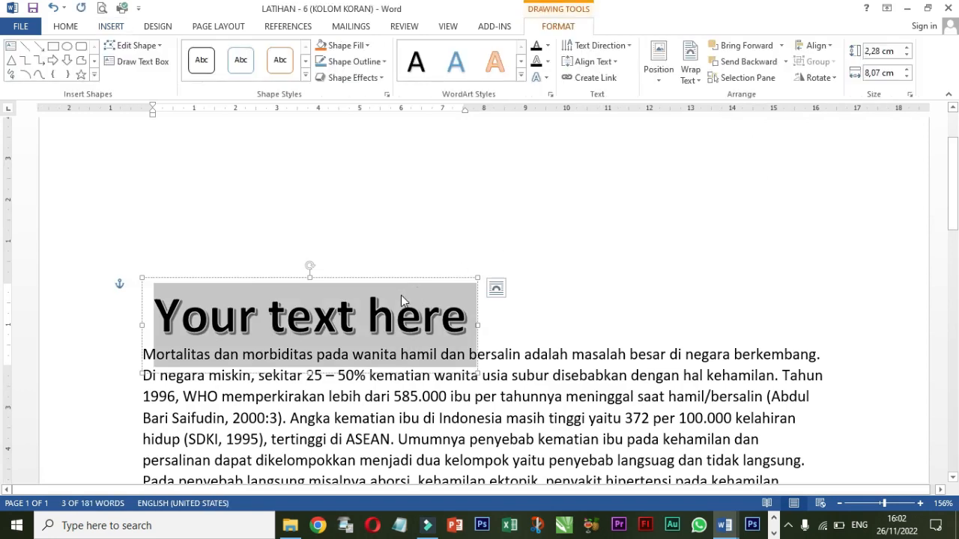
Step: Enter RESIKO IBU HAMIL SEMAKIN BESAR as the WordArt text and move the title clear of the body paragraph
type("RESIKO IBU")
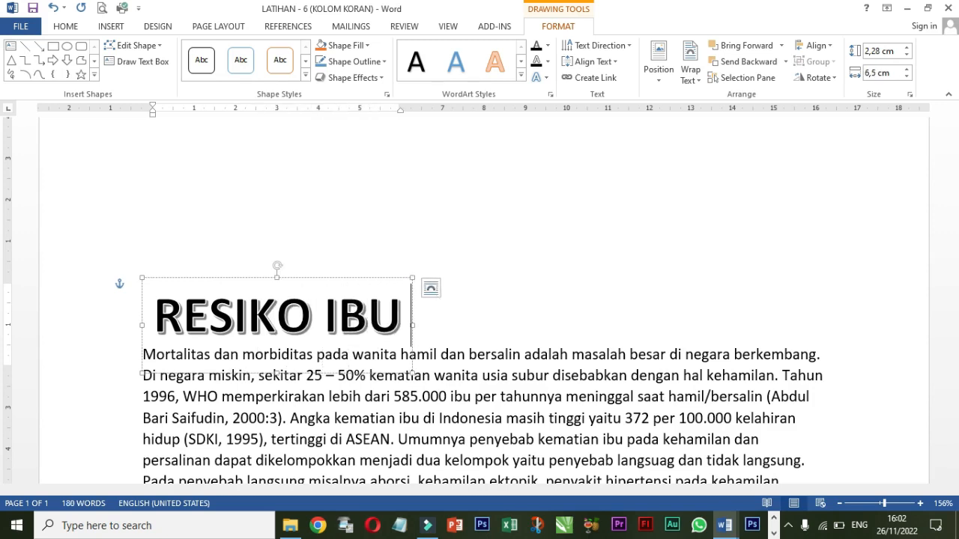
type(" HAM")
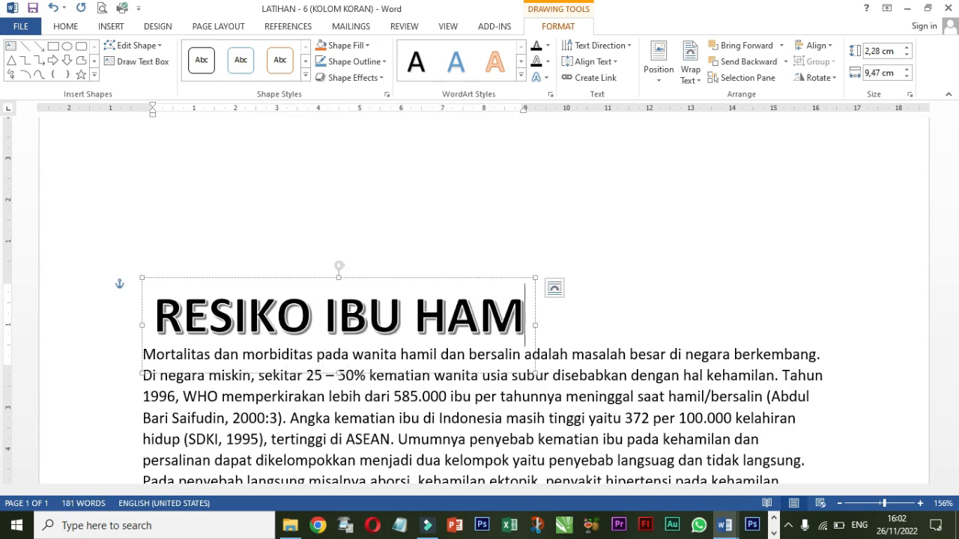
type("IL SEMA")
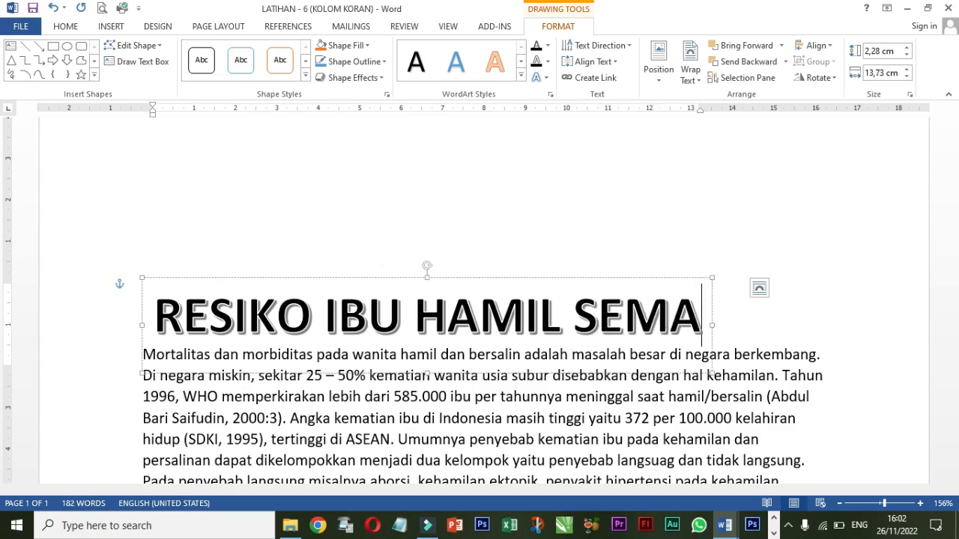
type("KIN")
key("Return")
type("BES")
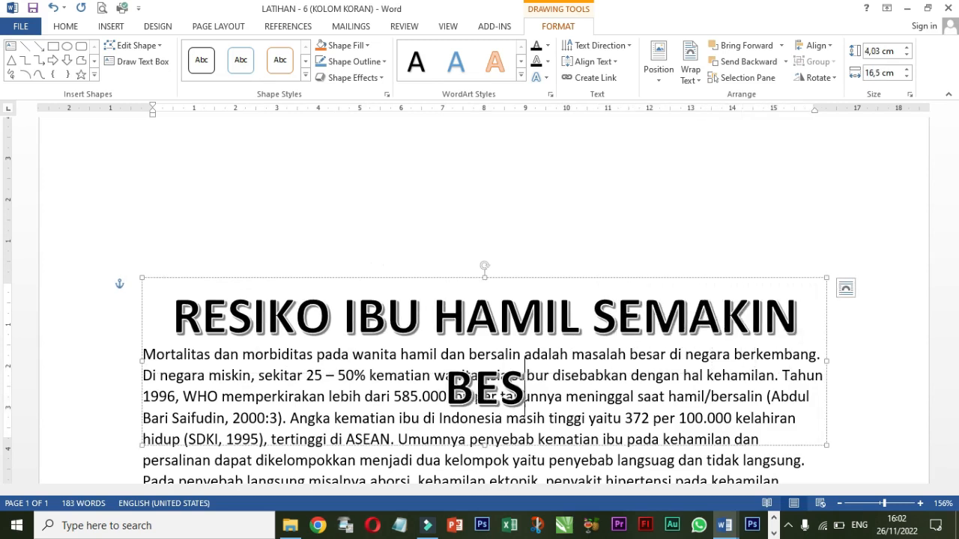
type("AR")
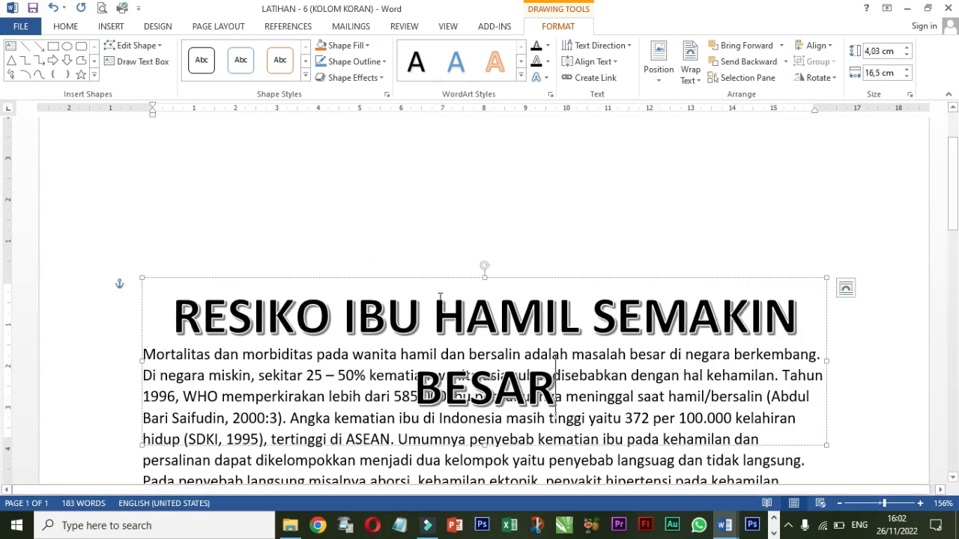
left_click_drag(517, 278, 522, 145)
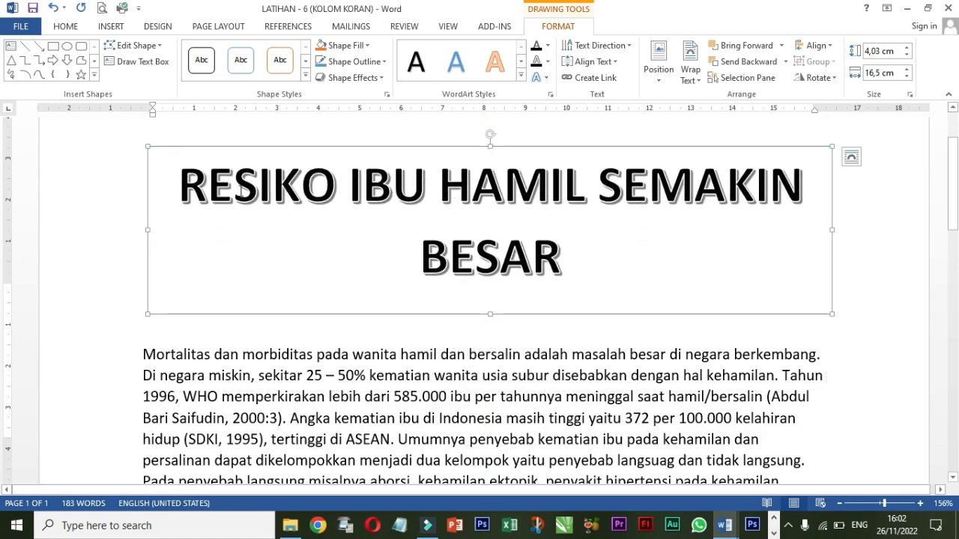
Step: Set the font size of the whole WordArt title to 30
triple_click(196, 187)
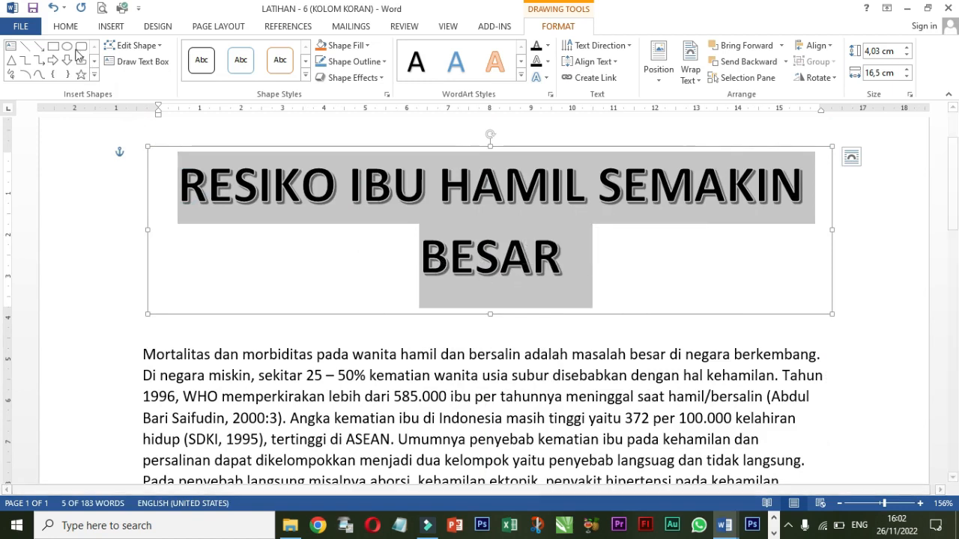
left_click(66, 26)
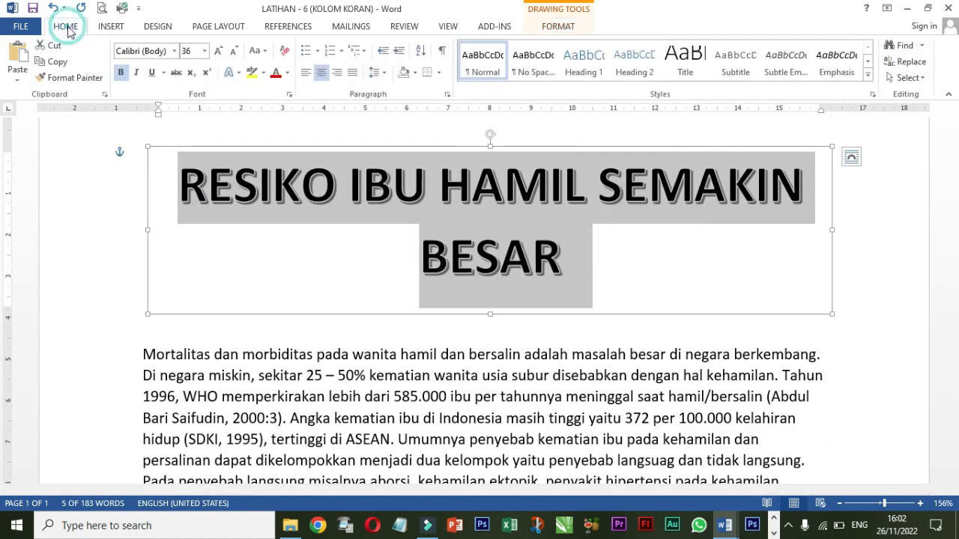
left_click(235, 52)
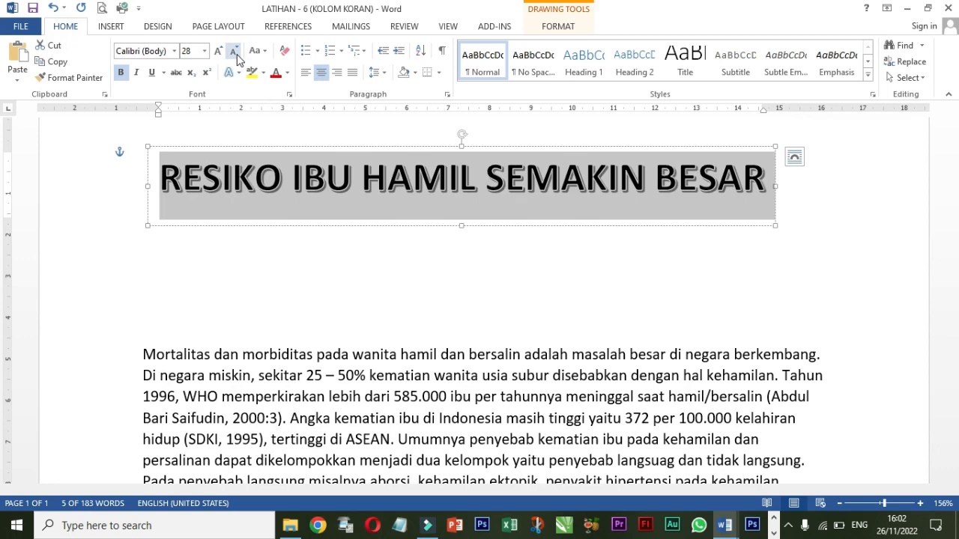
left_click(197, 52)
type("30")
key("Return")
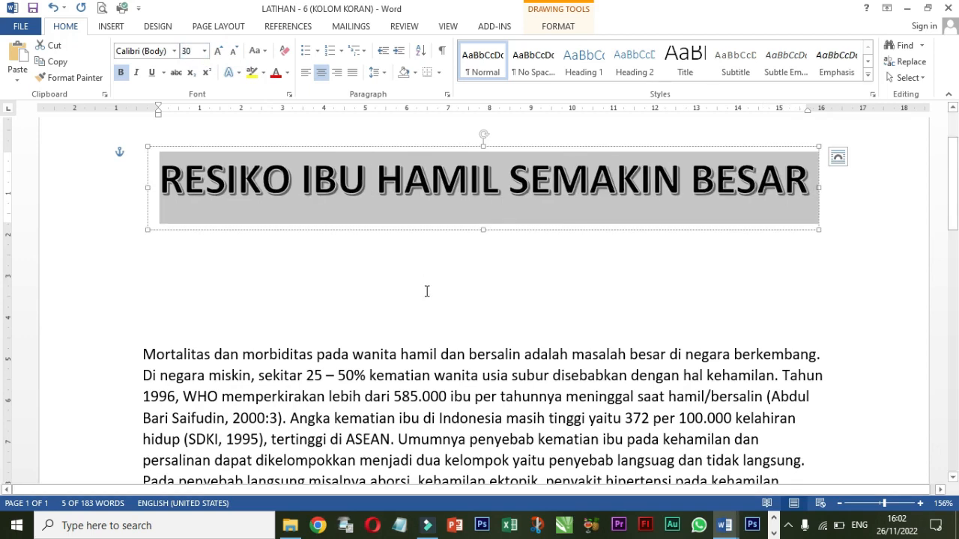
left_click(461, 271)
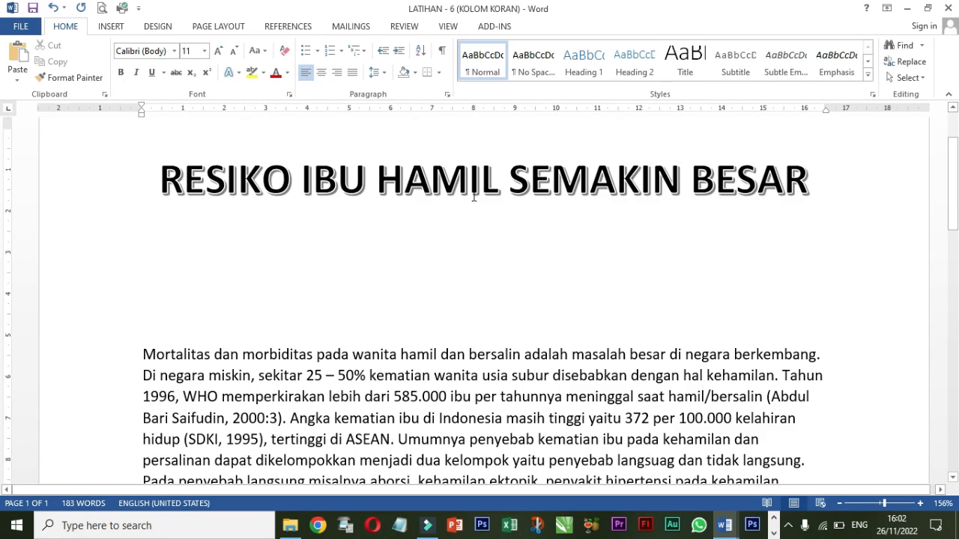
Step: Apply a double-wave Transform text effect to the WordArt title
left_click(469, 189)
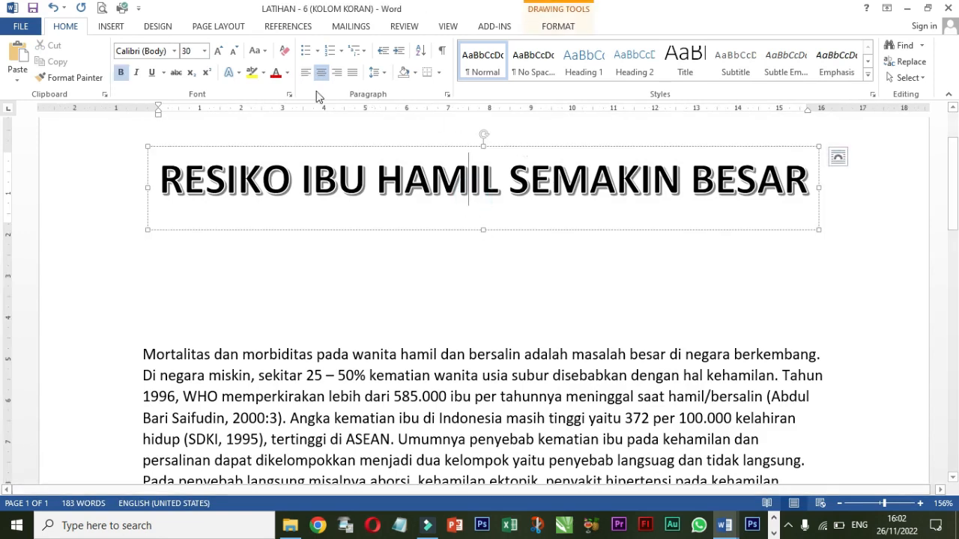
left_click(120, 29)
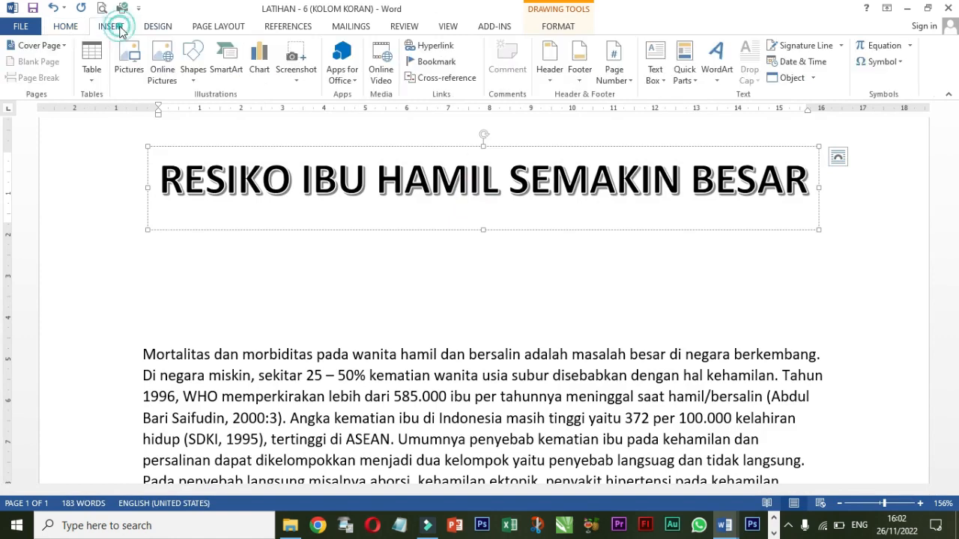
left_click(589, 183)
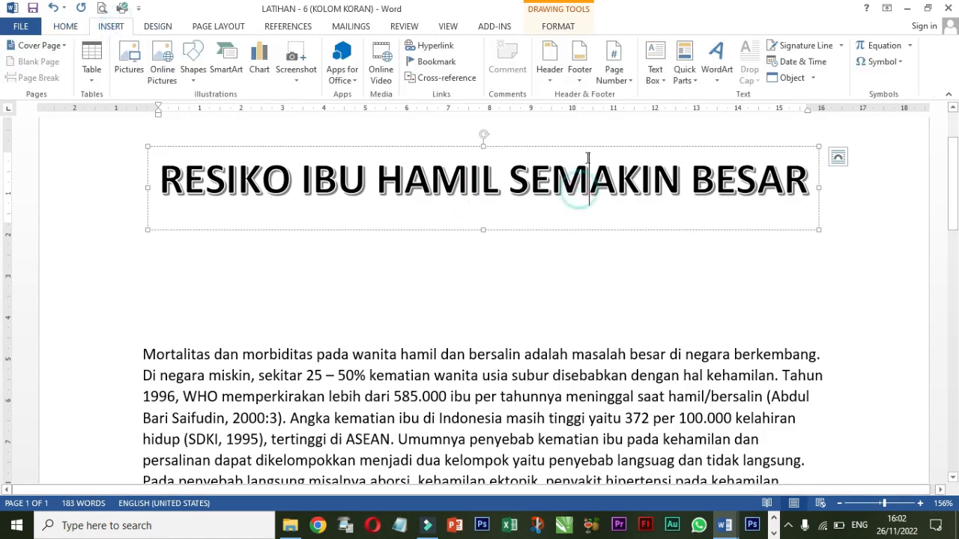
left_click(612, 259)
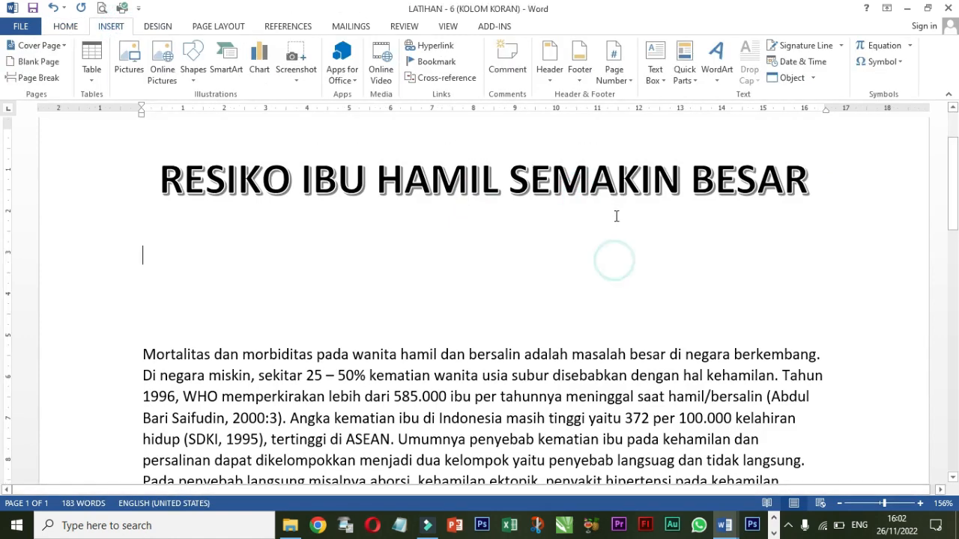
left_click(616, 196)
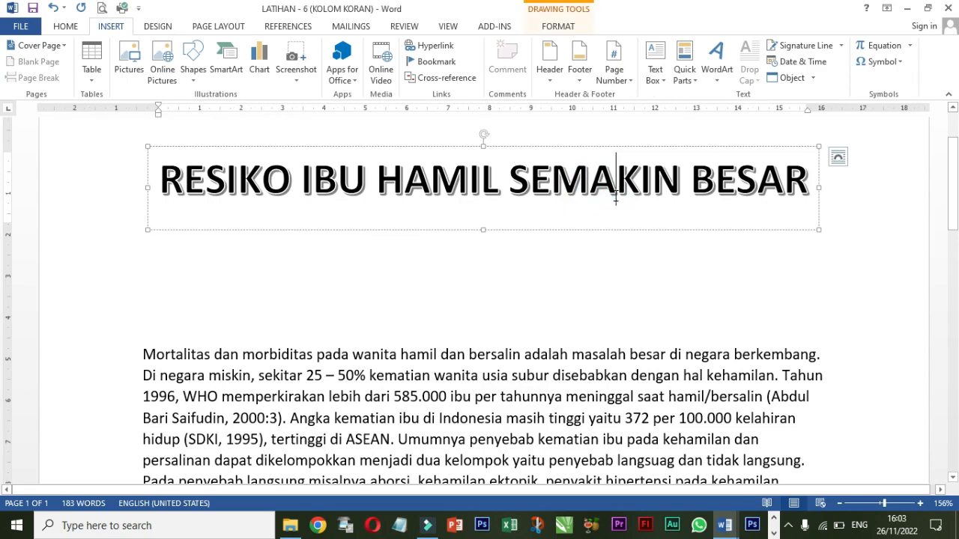
left_click(575, 146)
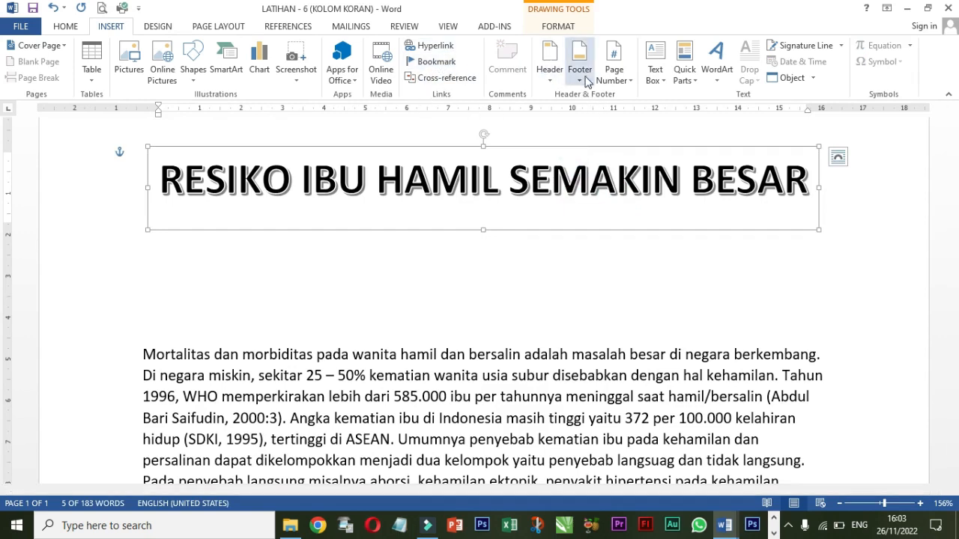
left_click(567, 27)
left_click(547, 78)
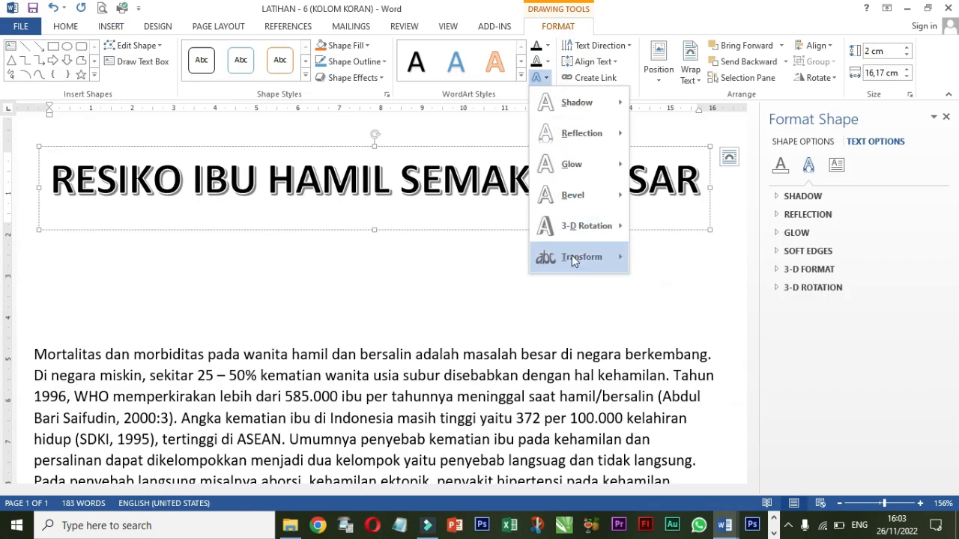
mouse_move(573, 258)
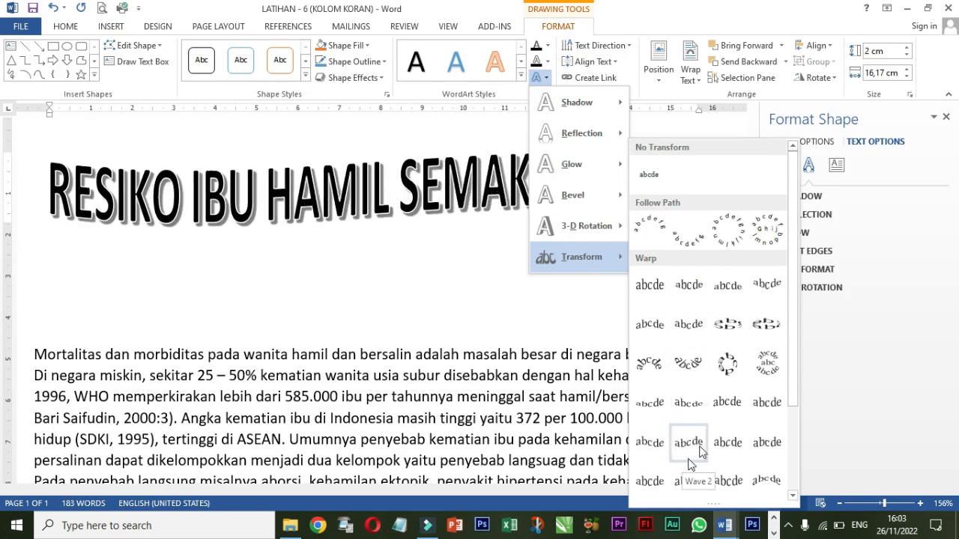
scroll(700, 394, "down", 3)
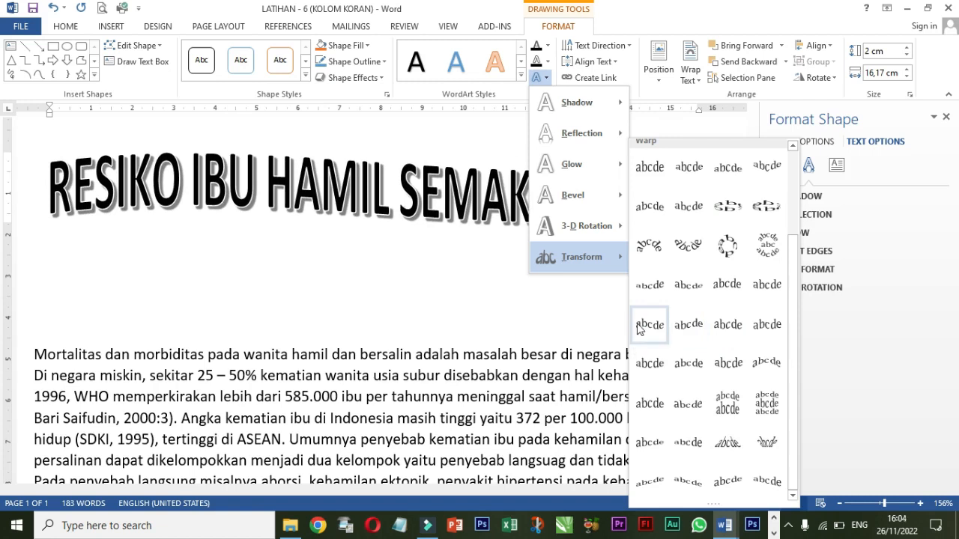
left_click(725, 334)
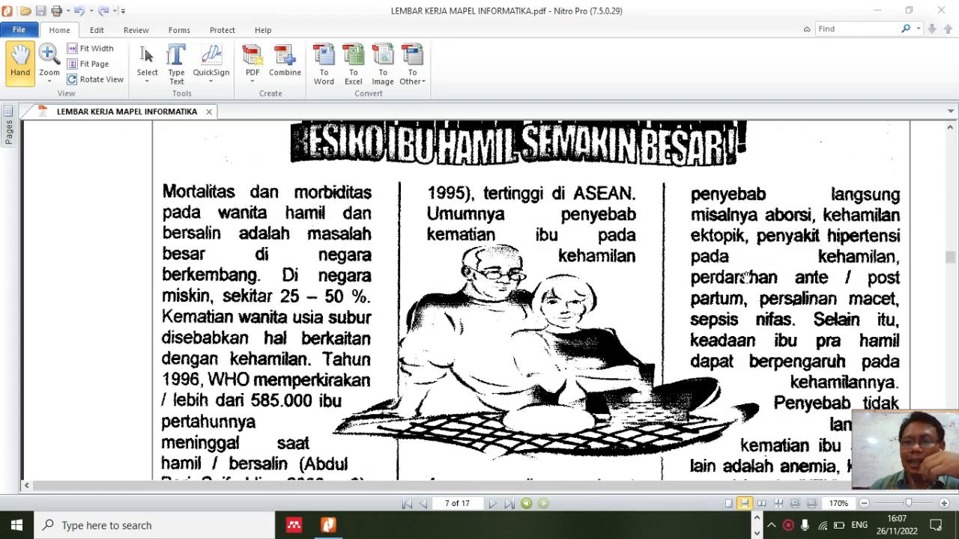
Step: Check the worksheet's three-column layout, then return to LATIHAN - 6 (KOLOM KORAN) in Word and show the formatting marks
scroll(746, 276, "down", 3)
scroll(480, 295, "down", 5)
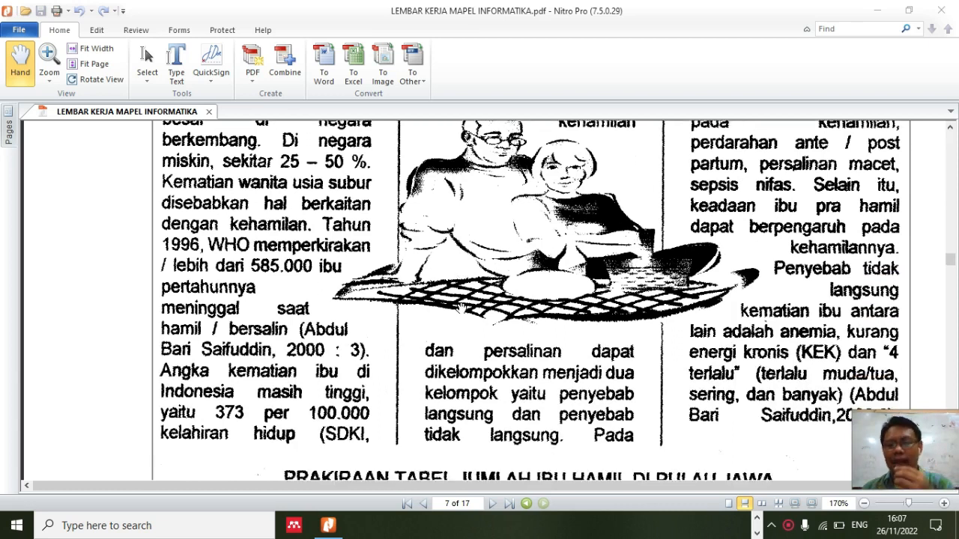
scroll(401, 309, "up", 5)
scroll(272, 191, "up", 1)
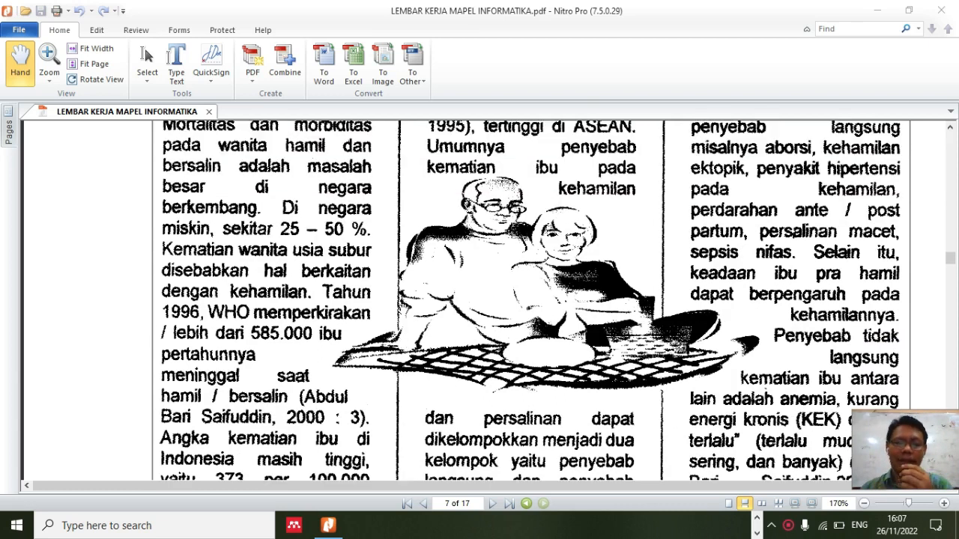
key("alt+Tab")
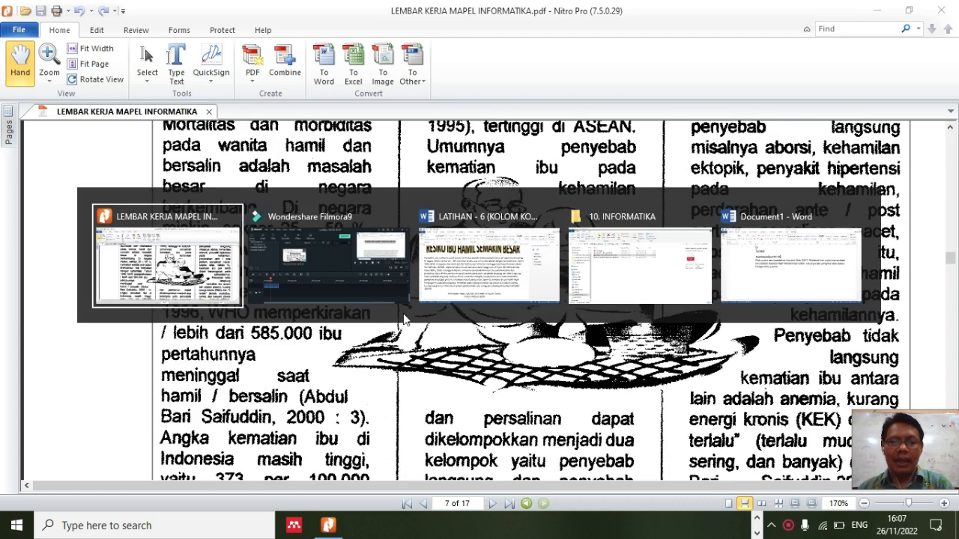
key("alt+Tab")
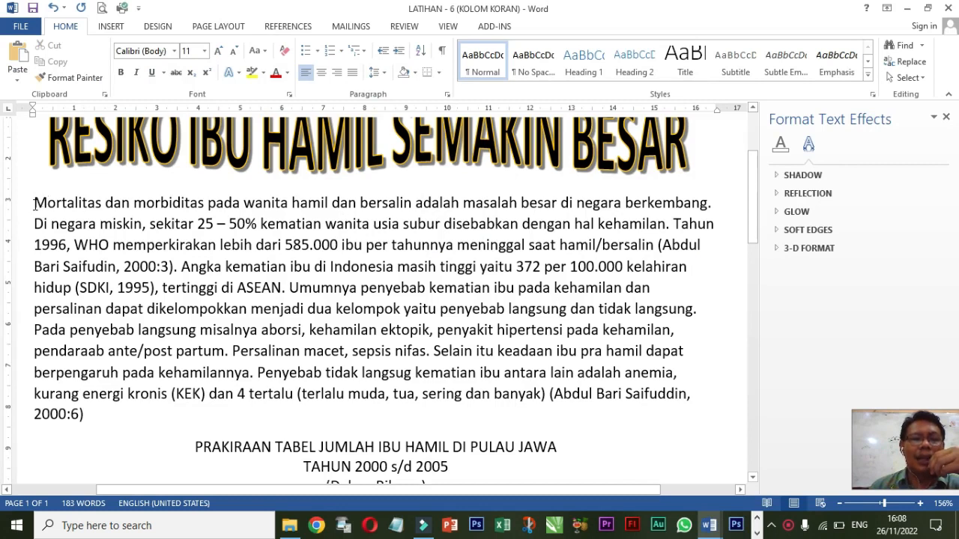
left_click(442, 50)
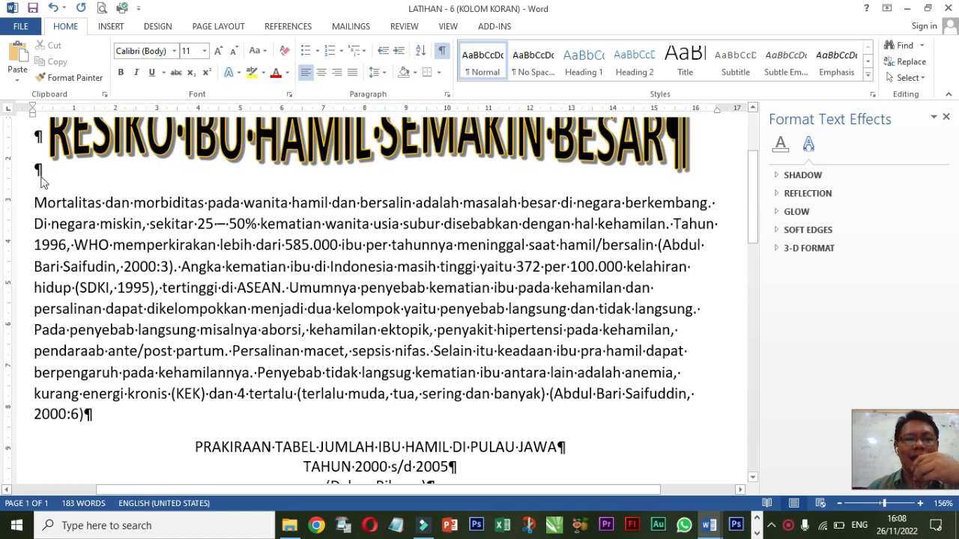
Step: Check the line ends of the body paragraph for stray paragraph marks
left_click(712, 202)
left_click(717, 223)
left_click(714, 244)
left_click(703, 268)
left_click(674, 290)
left_click(681, 332)
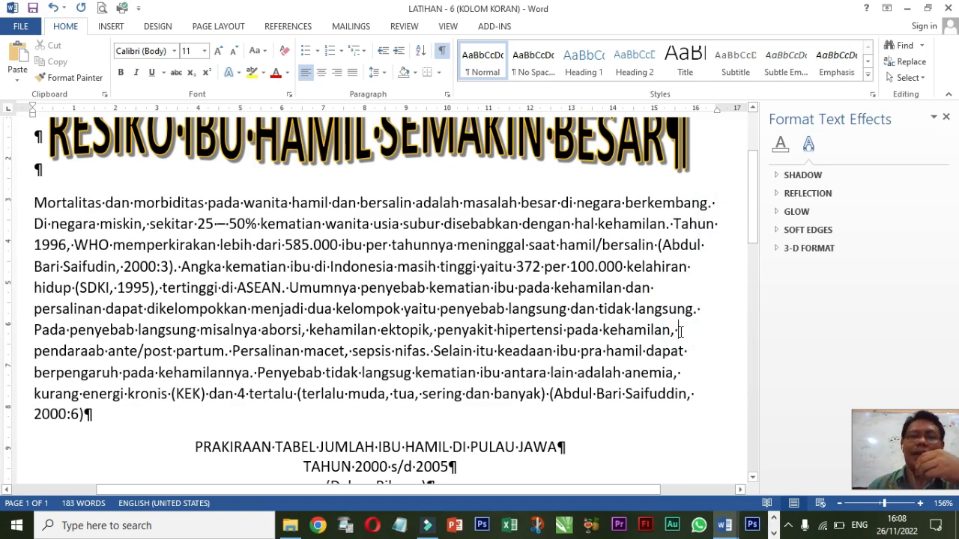
Step: Hide the formatting marks and select the whole body paragraph under the WordArt title
left_click(442, 52)
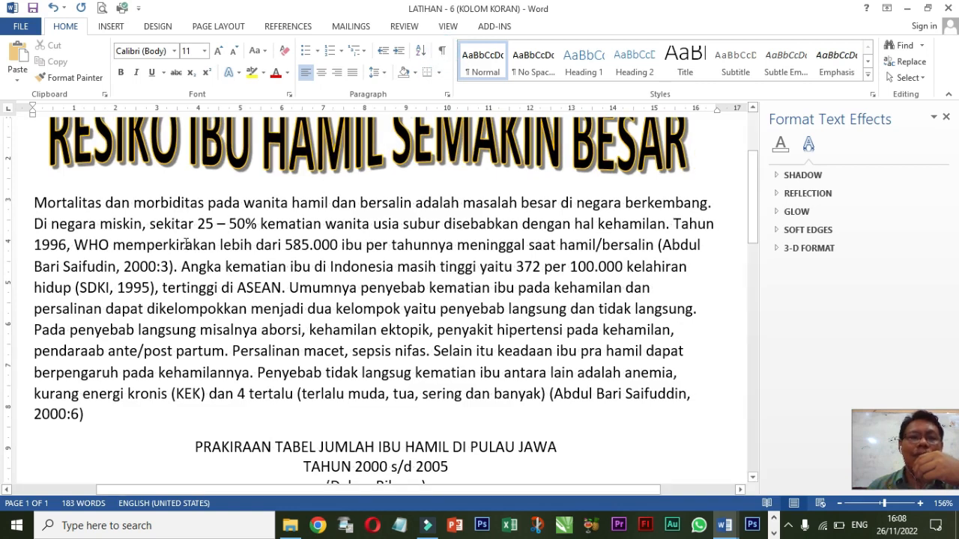
left_click(34, 203)
left_click_drag(39, 208, 177, 437)
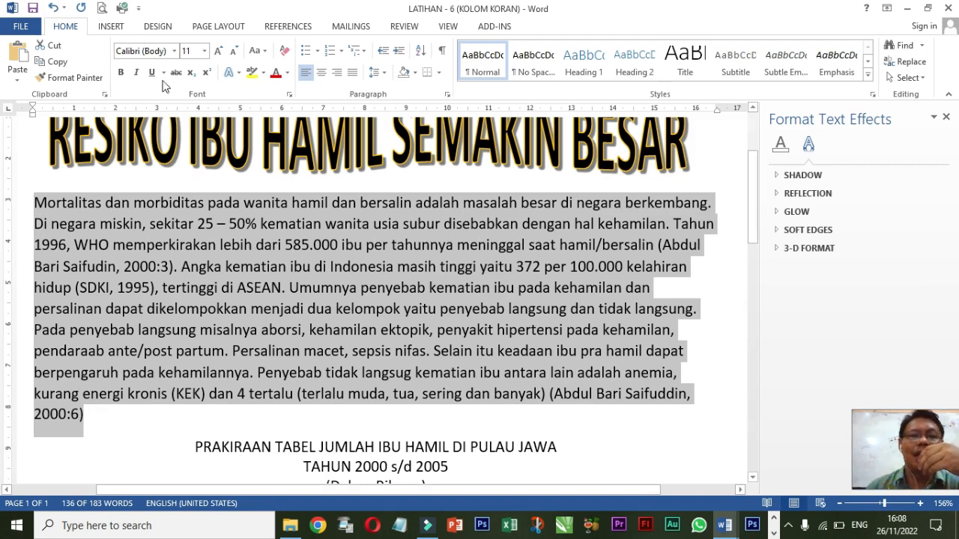
left_click(202, 30)
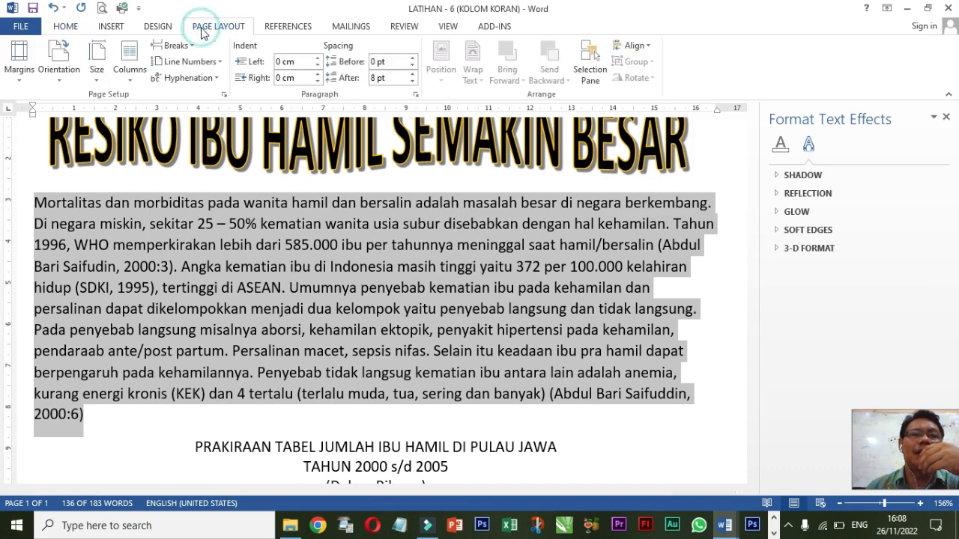
left_click(130, 66)
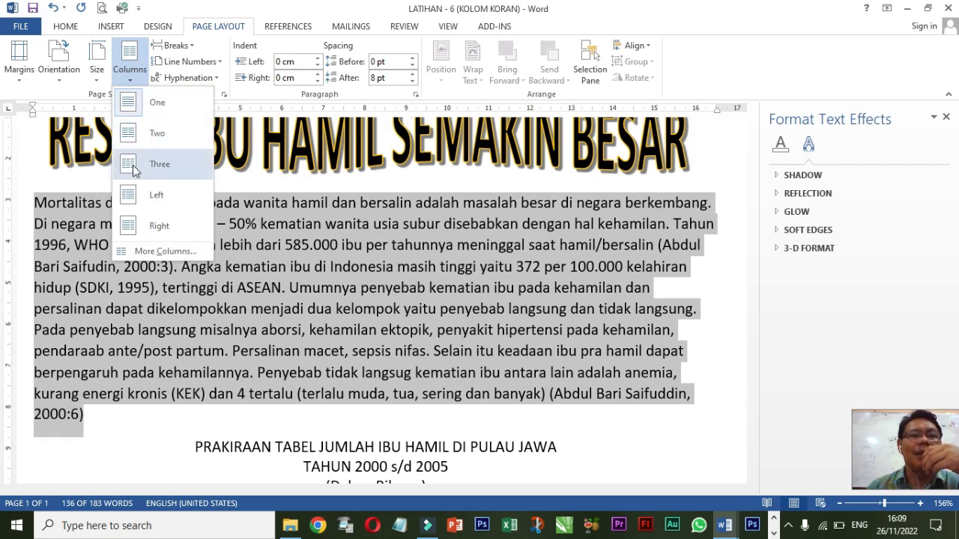
left_click(143, 253)
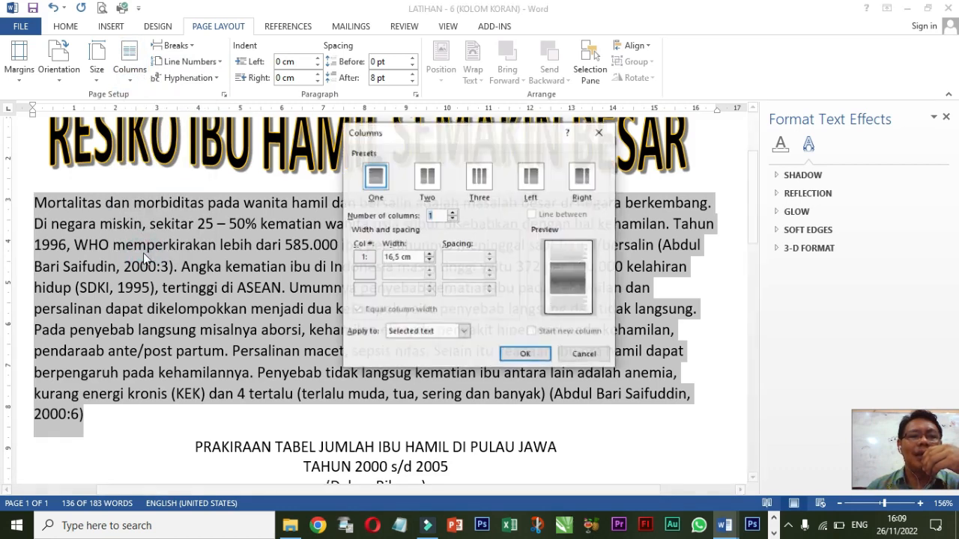
left_click(453, 212)
left_click(453, 213)
left_click(453, 212)
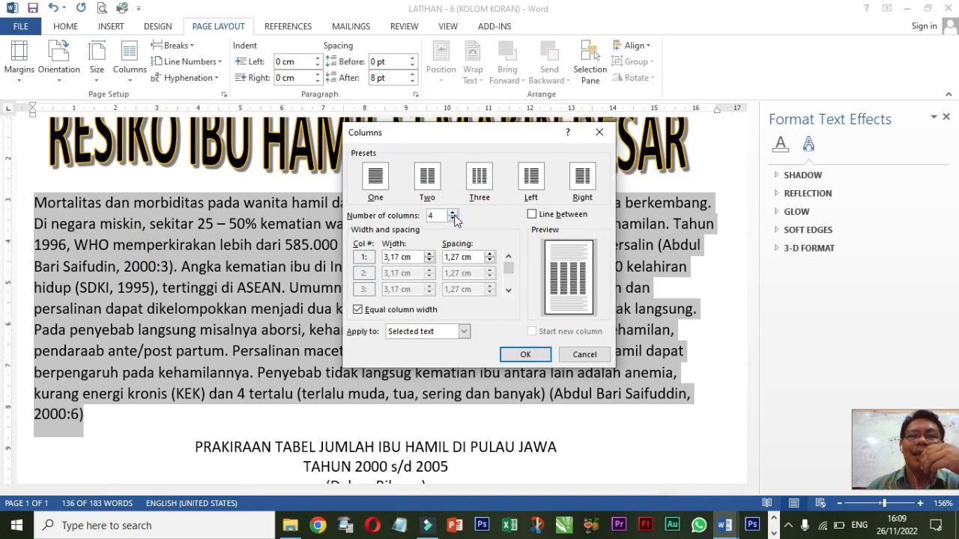
left_click(453, 213)
left_click(454, 214)
left_click(452, 219)
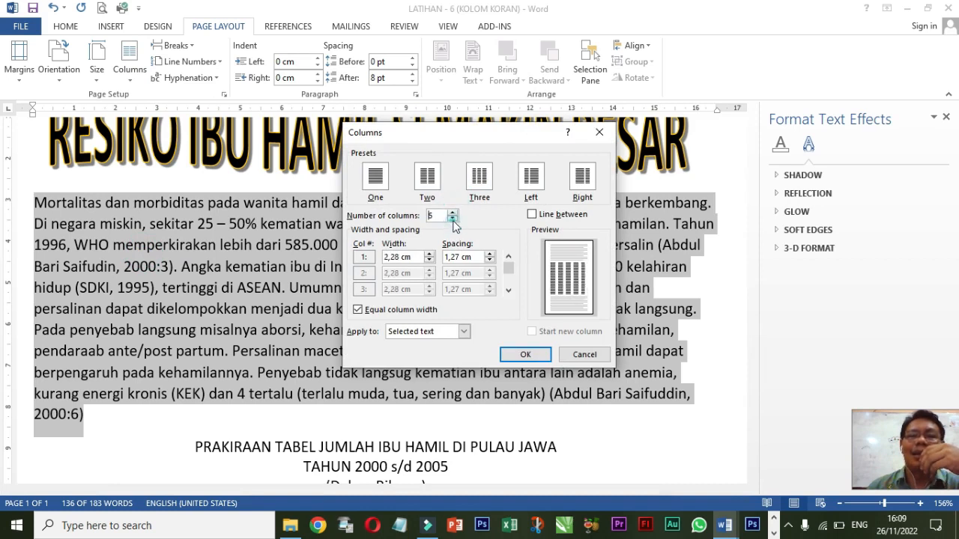
left_click(584, 356)
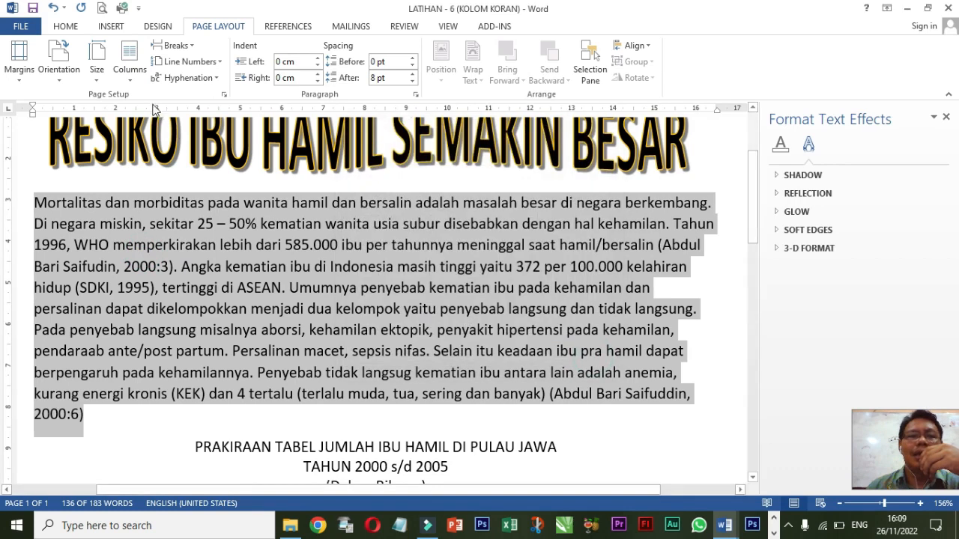
Step: Lay out the selected body paragraph in three equal-width columns with a line between them
left_click(129, 62)
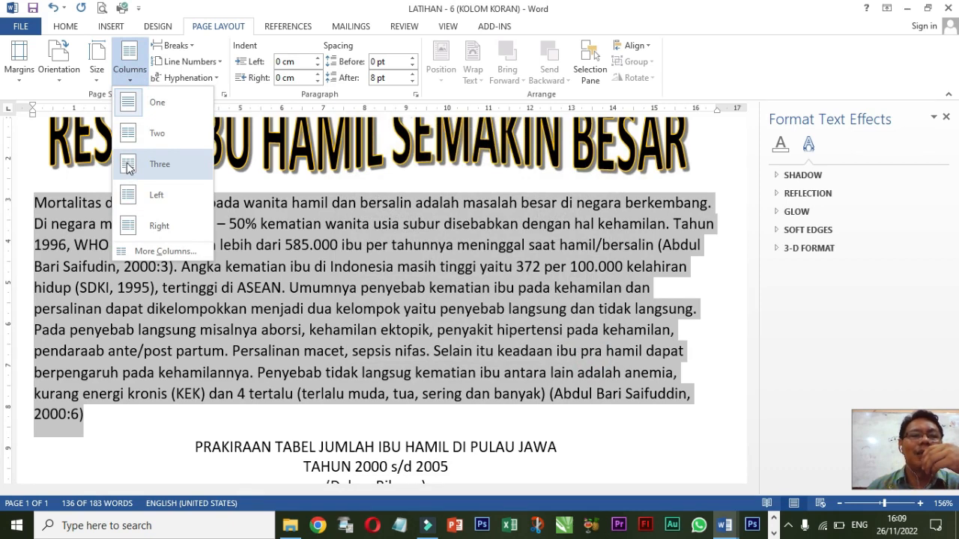
left_click(160, 253)
left_click(452, 213)
left_click(452, 213)
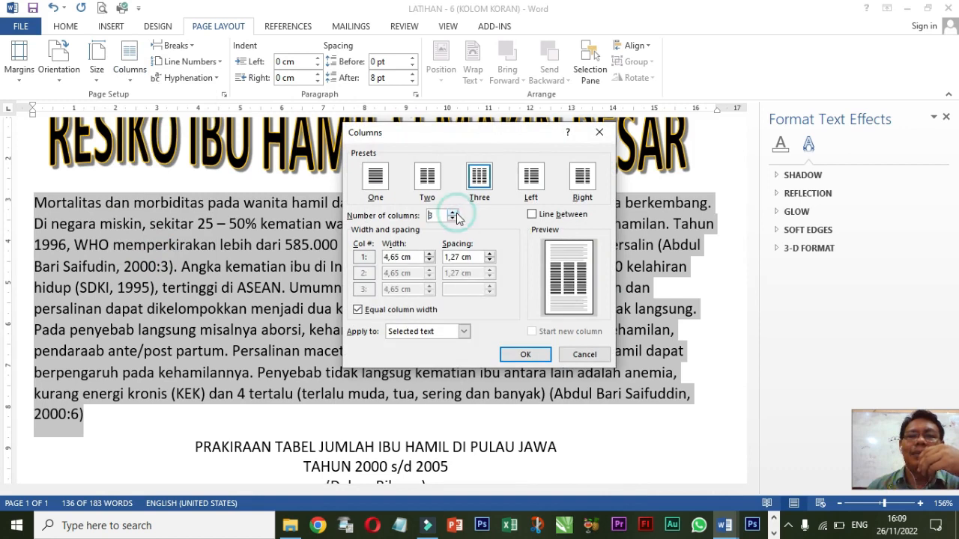
left_click(533, 215)
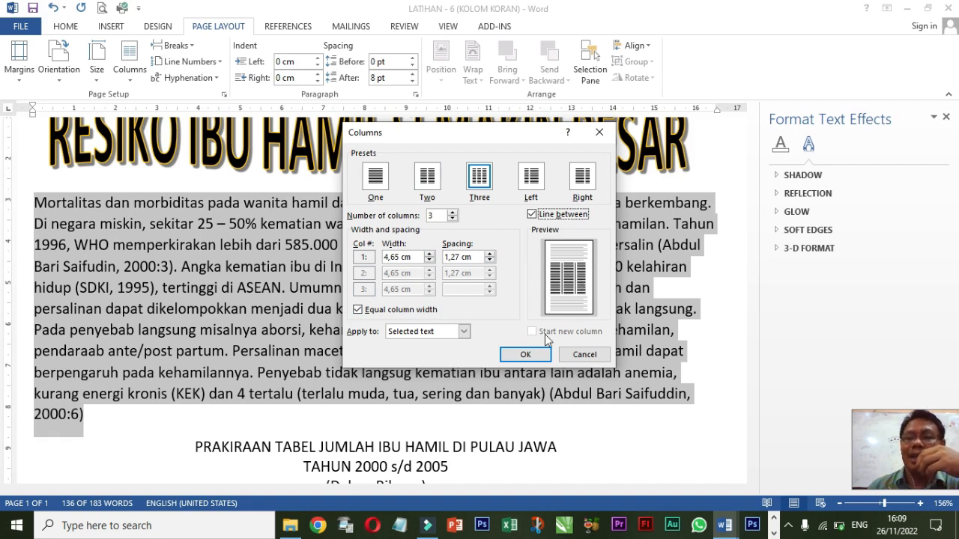
left_click(525, 355)
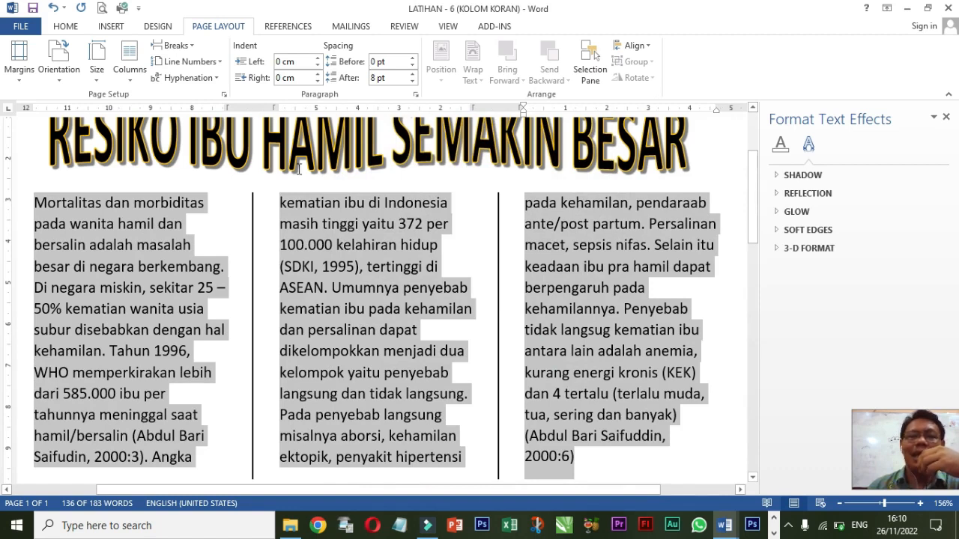
Step: Justify the text of the three-column body paragraph
left_click(64, 26)
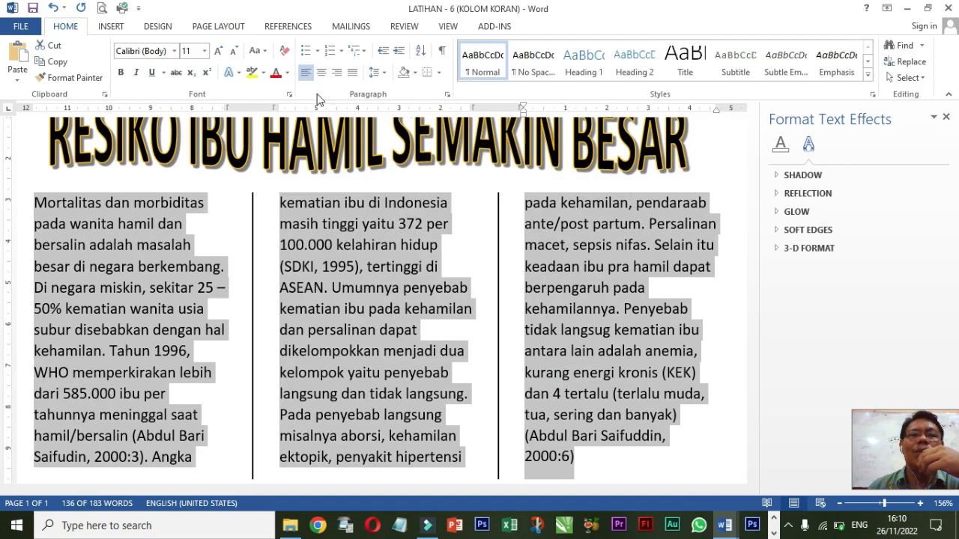
left_click(352, 73)
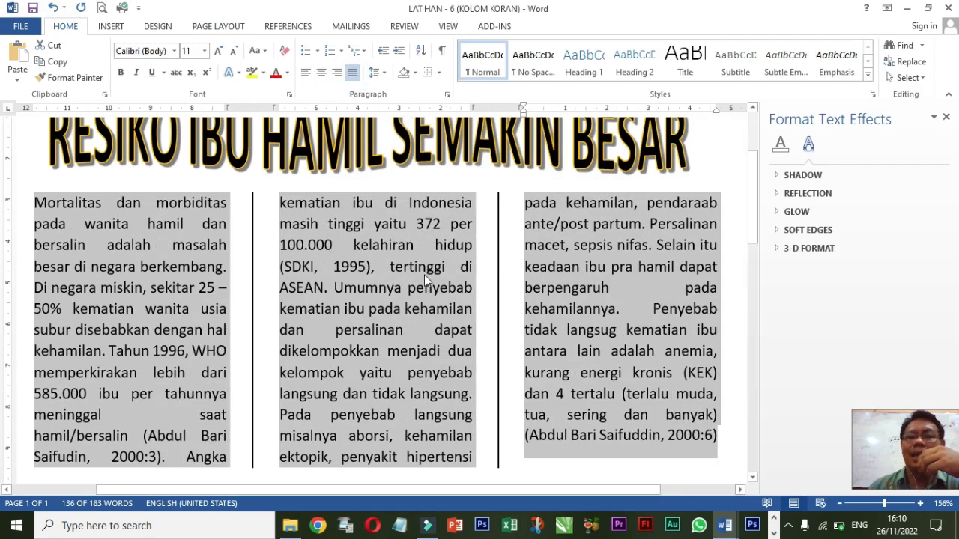
scroll(422, 271, "down", 4)
scroll(422, 272, "up", 1)
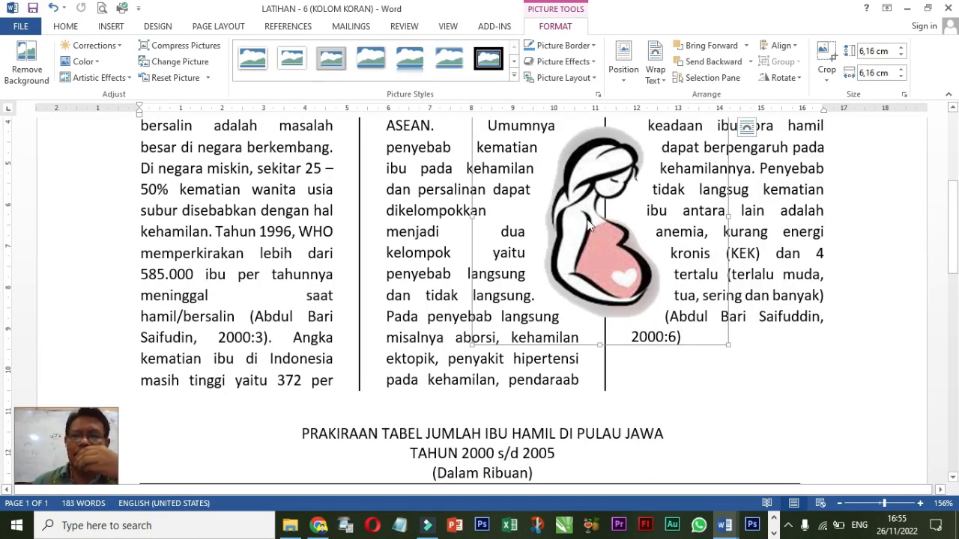
Step: Delete the picture lying over the columns and insert the picture IBU HAMIL OK before "persalinan" in the second column
mouse_move(584, 219)
left_mouse_down()
mouse_move(319, 205)
mouse_move(419, 204)
mouse_move(439, 225)
mouse_move(569, 242)
mouse_move(637, 225)
mouse_move(596, 225)
left_mouse_up()
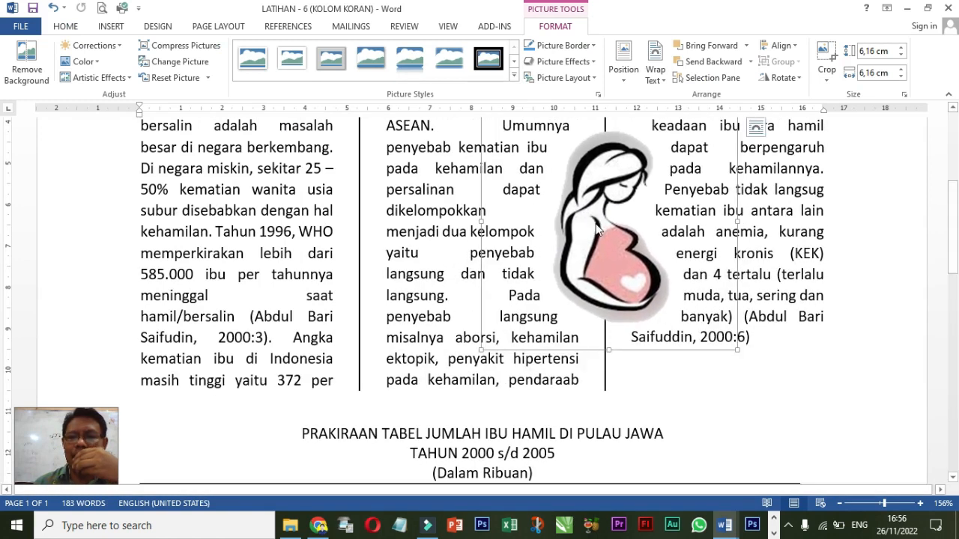
key("Delete")
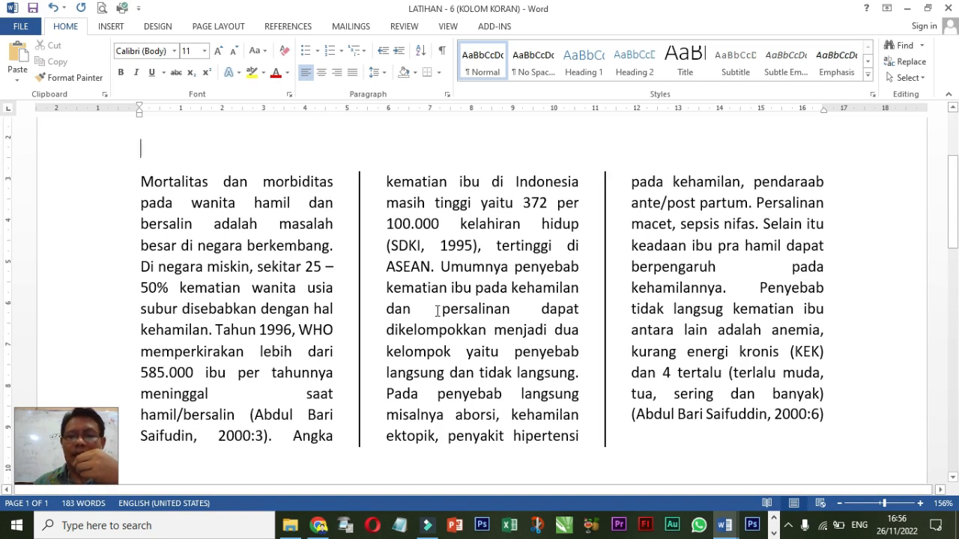
left_click(435, 311)
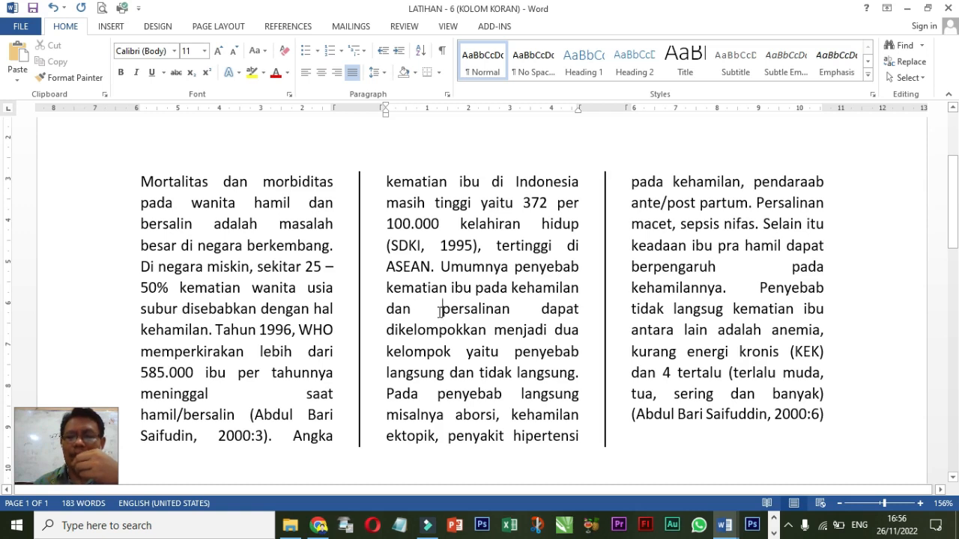
left_click(111, 27)
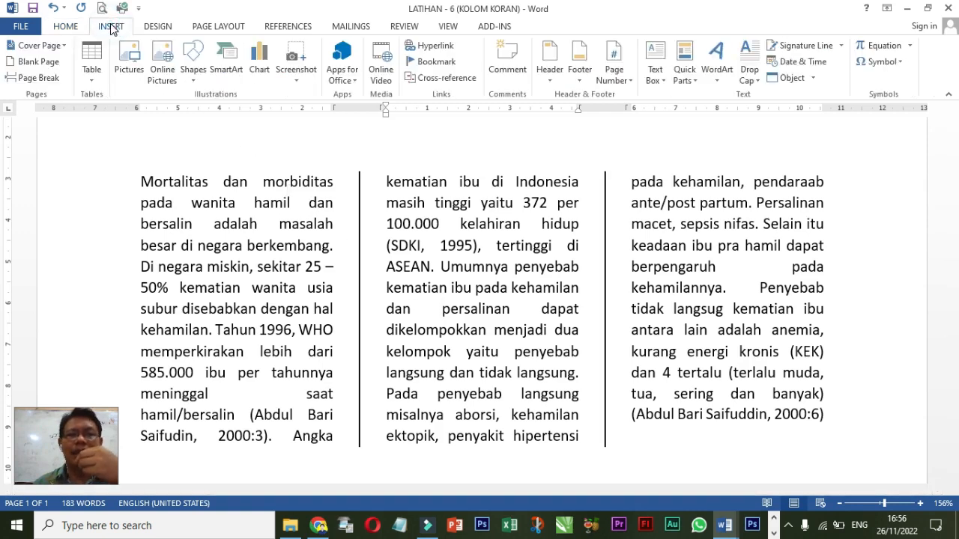
left_click(130, 60)
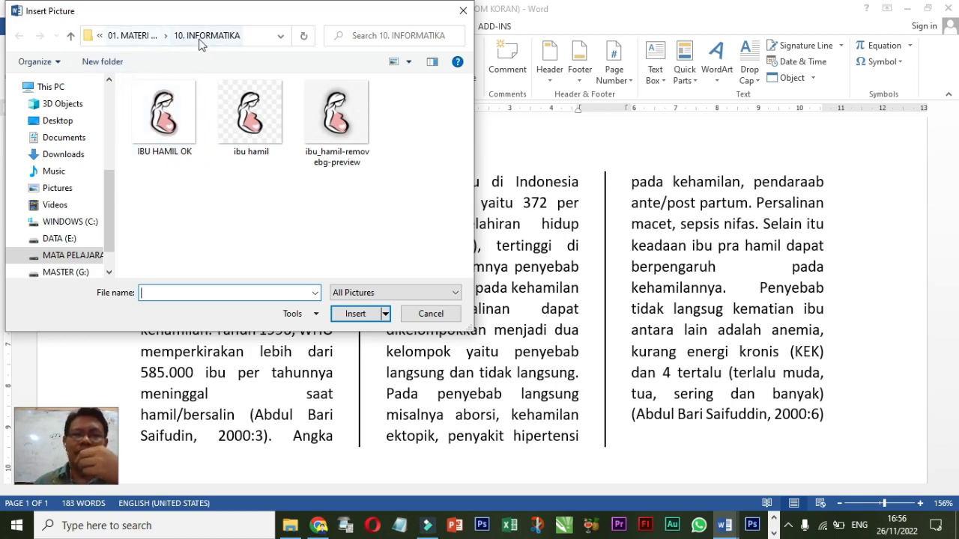
left_click(168, 116)
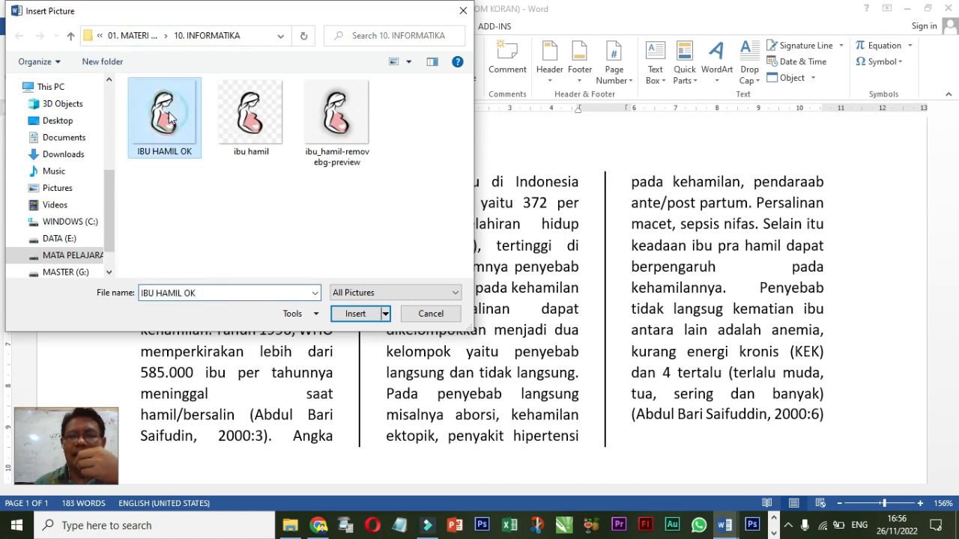
left_click(354, 314)
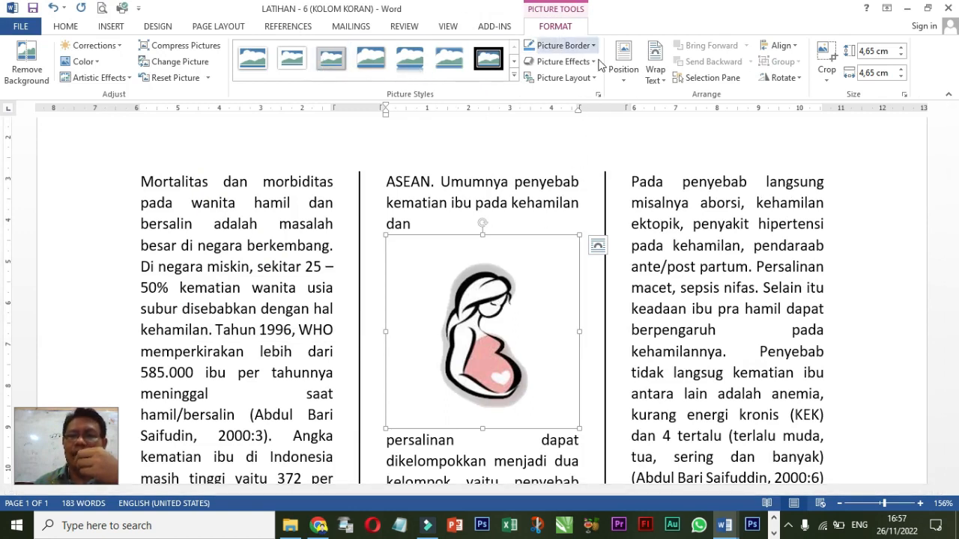
Step: Set the picture's text wrapping to Tight and move it over the line between the second and third columns
left_click(664, 81)
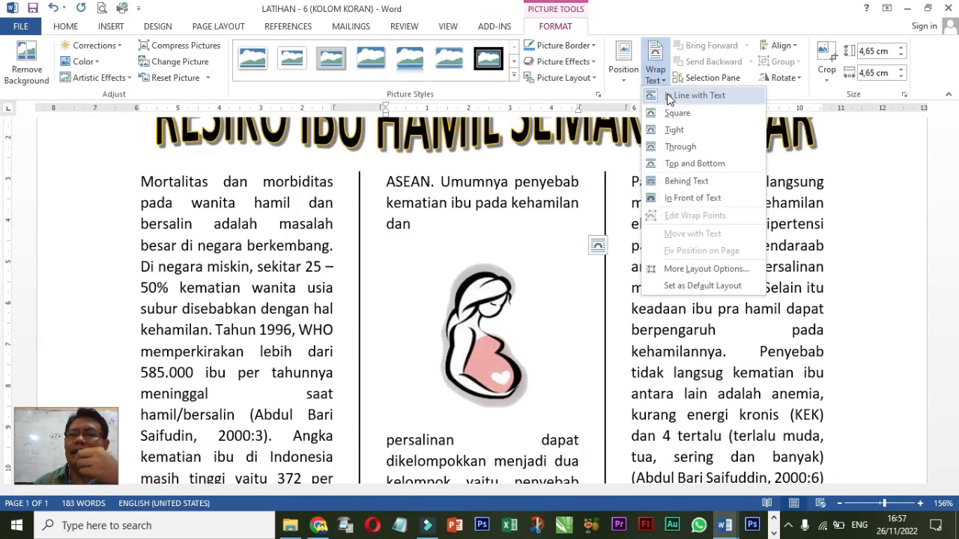
left_click(672, 133)
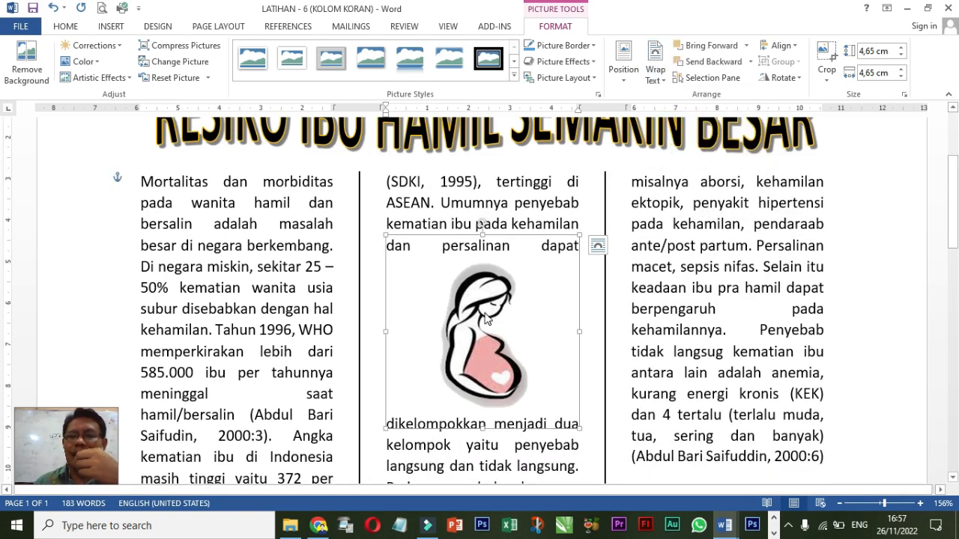
left_click_drag(486, 318, 605, 273)
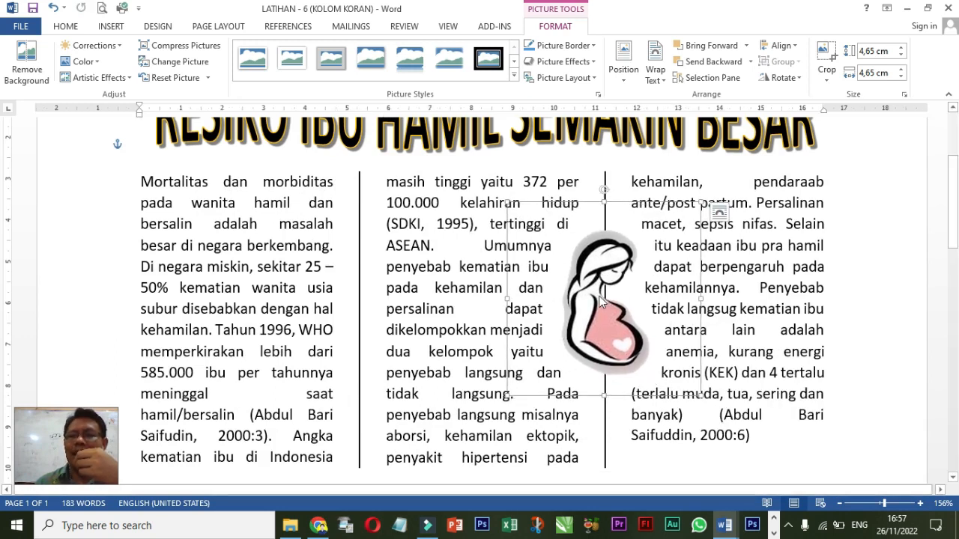
Step: Try Behind Text and In Front of Text wrapping on the picture and return it to Tight
left_click(663, 81)
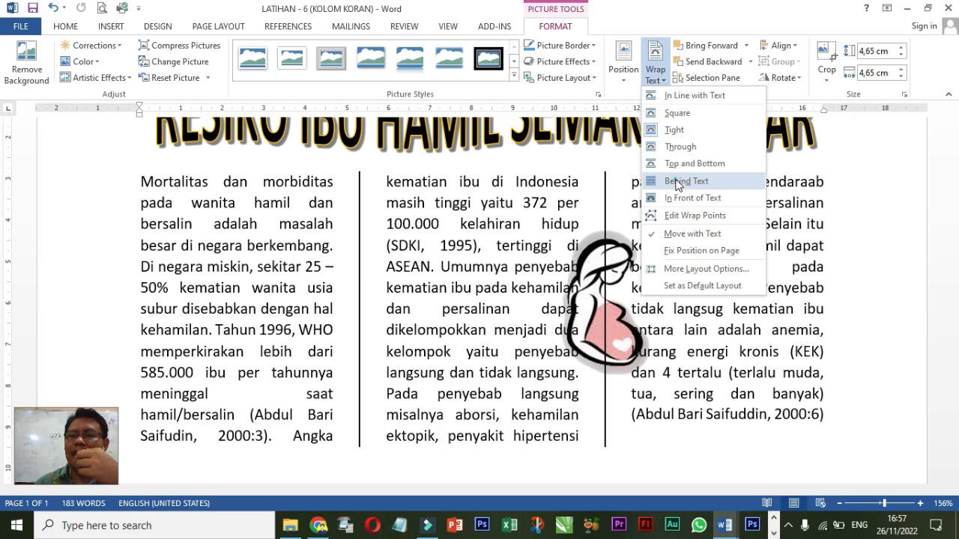
left_click(676, 184)
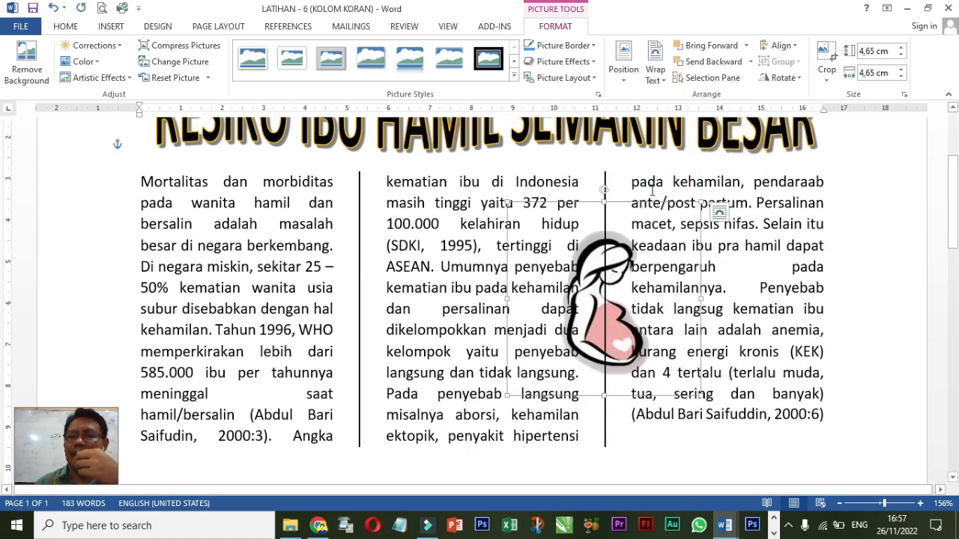
left_click(664, 87)
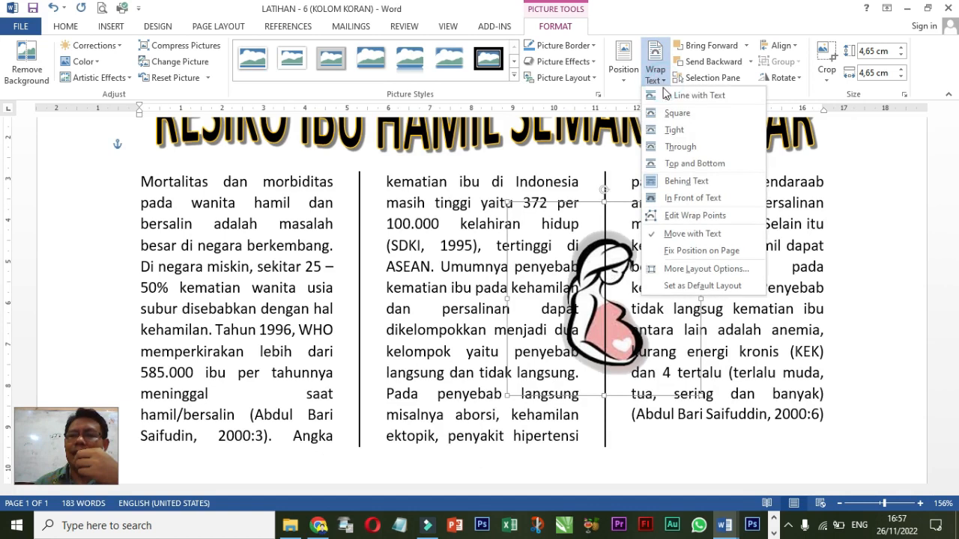
left_click(673, 198)
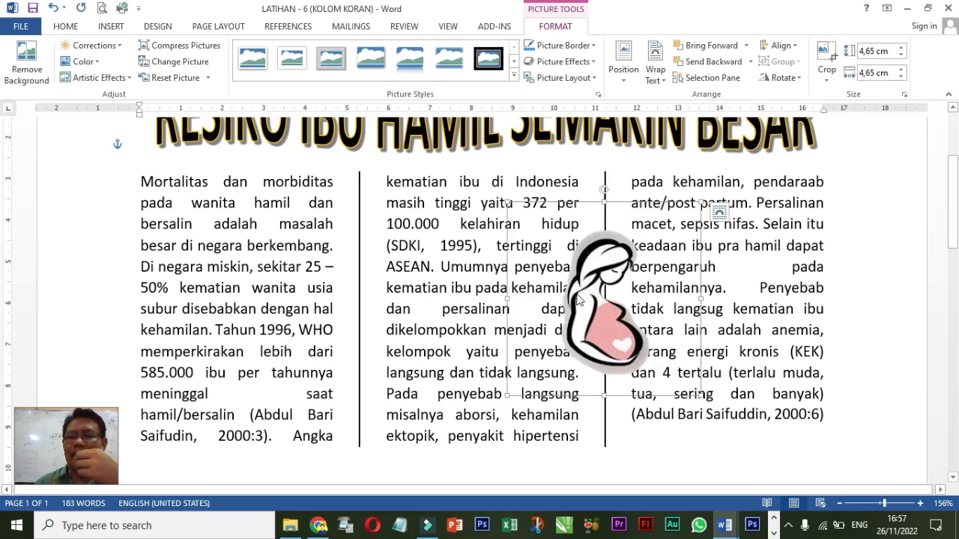
left_click(657, 78)
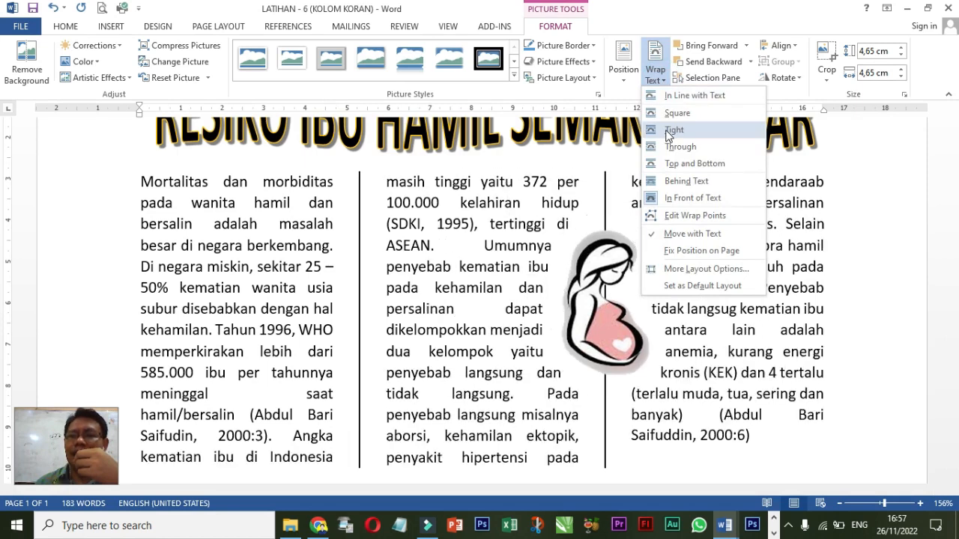
left_click(668, 130)
Step: Move the picture over the line between the first and second columns and enlarge it proportionally
left_click_drag(599, 289, 372, 303)
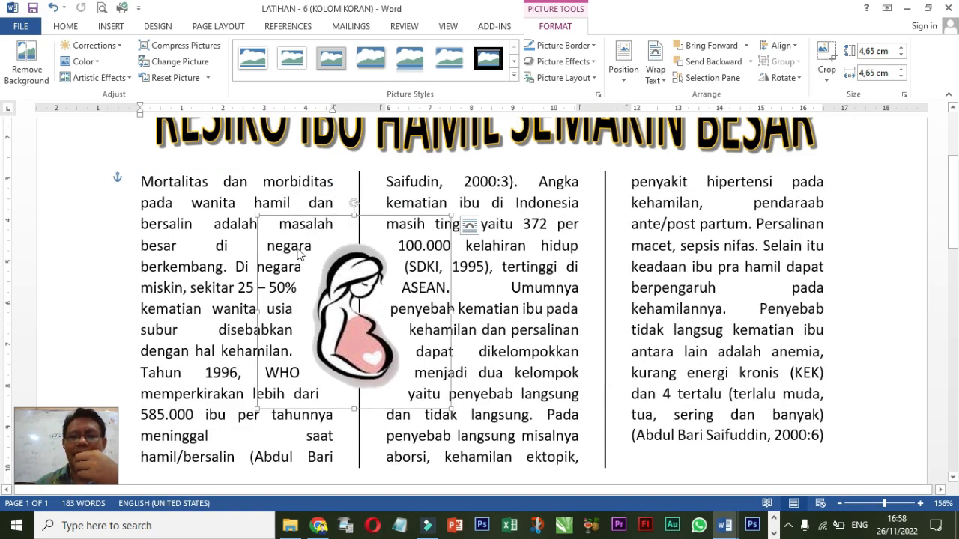
left_click_drag(255, 215, 222, 179)
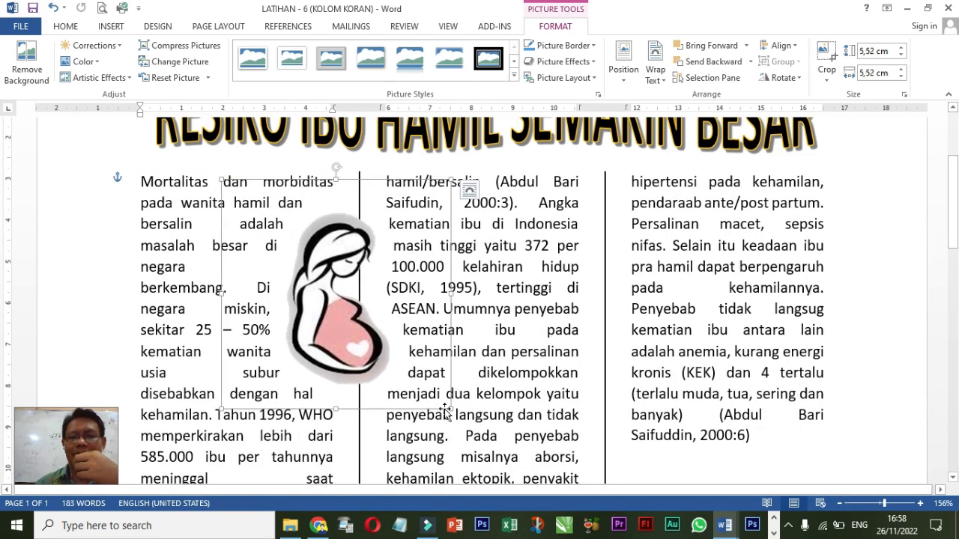
left_click_drag(450, 409, 479, 433)
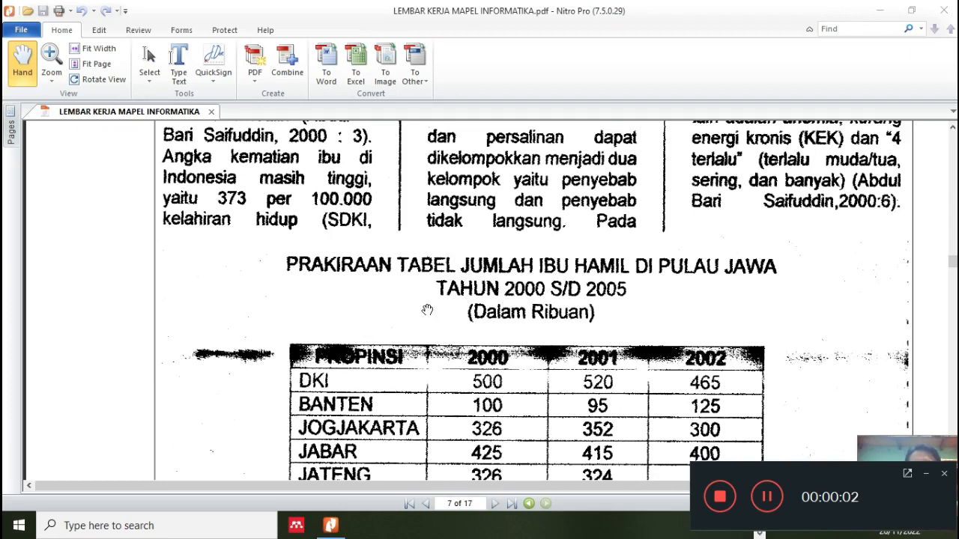
Step: Examine the worksheet's table and chart of pregnant women in Java in the LEMBAR KERJA MAPEL INFORMATIKA PDF
scroll(432, 304, "down", 5)
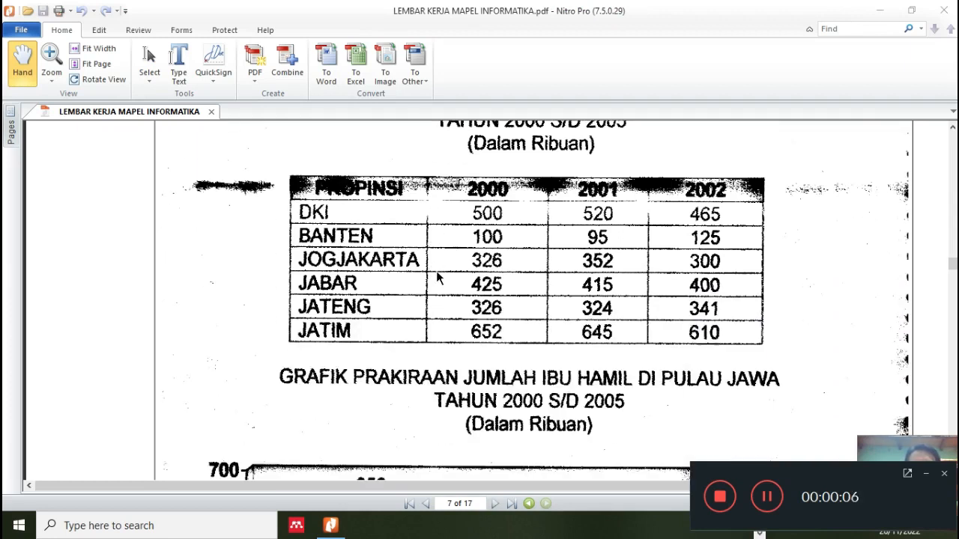
scroll(438, 278, "down", 7)
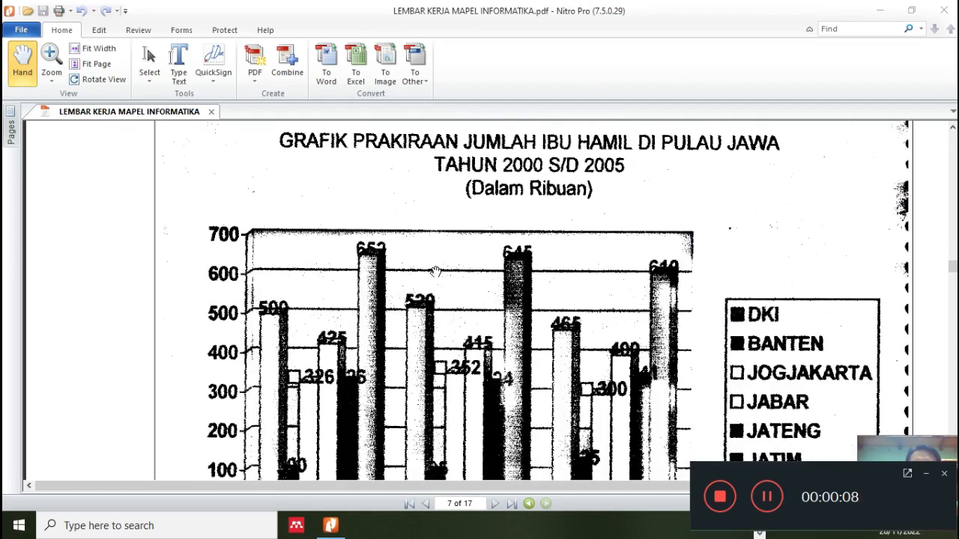
Step: Review the bar chart and the province table on page 7 of the worksheet PDF
scroll(438, 278, "down", 1)
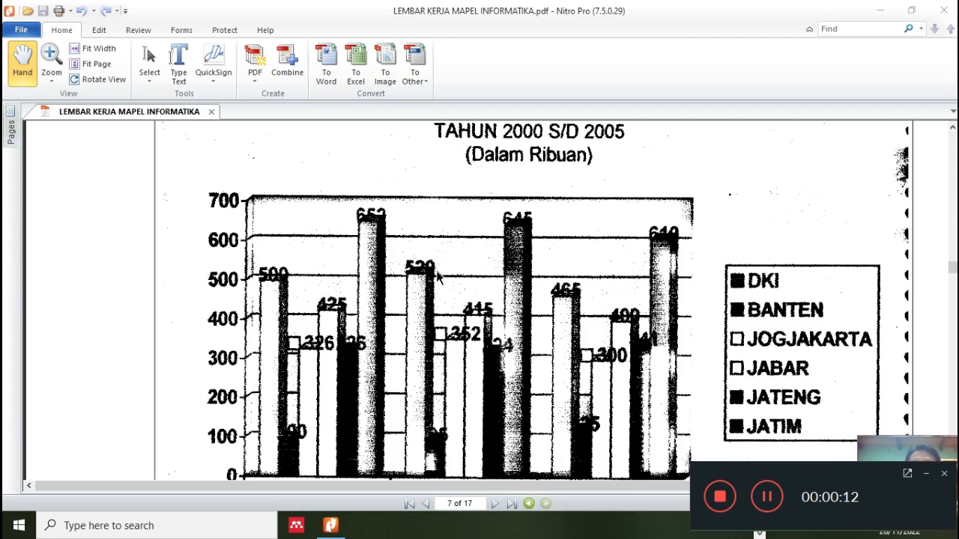
scroll(438, 278, "up", 9)
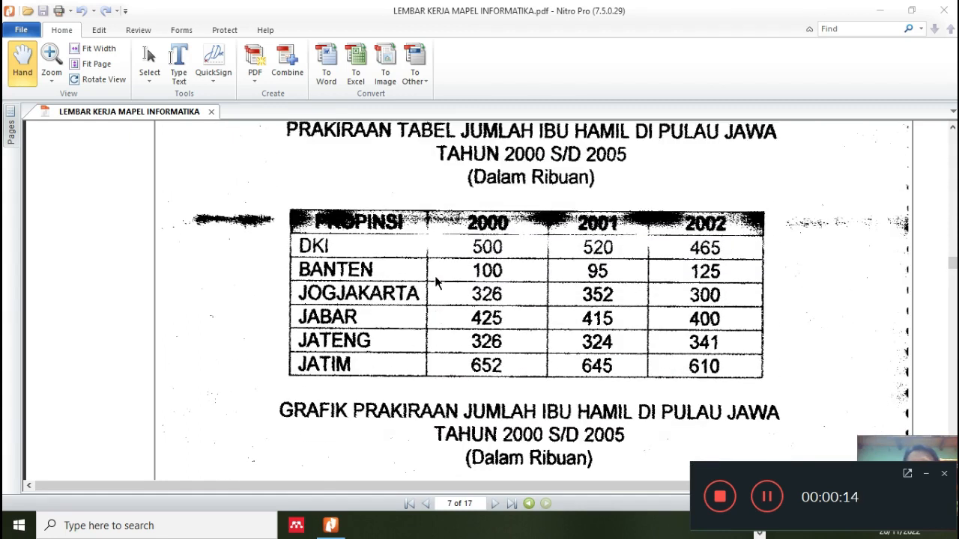
scroll(436, 279, "up", 2)
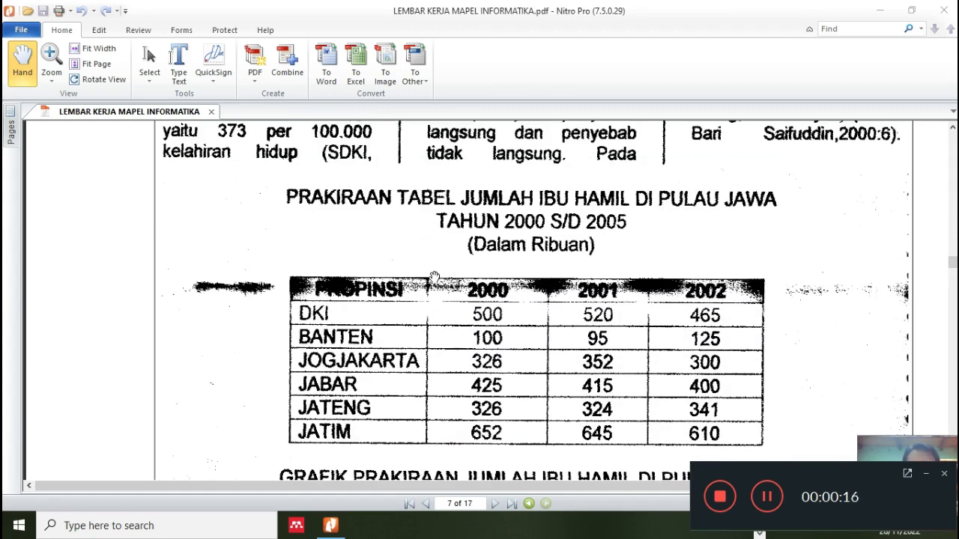
Step: Switch to the LATIHAN - 6 (KOLOM KORAN) document in Word and examine its columns, province table and the headings of the table and chart
key("alt+Tab")
key("alt+Tab")
key("alt+Tab")
key("alt+Tab")
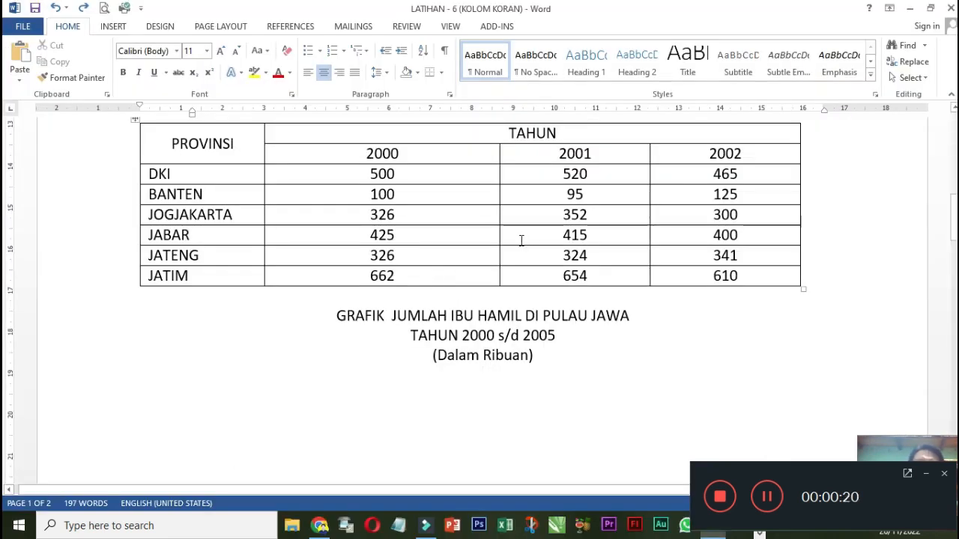
scroll(521, 239, "up", 10)
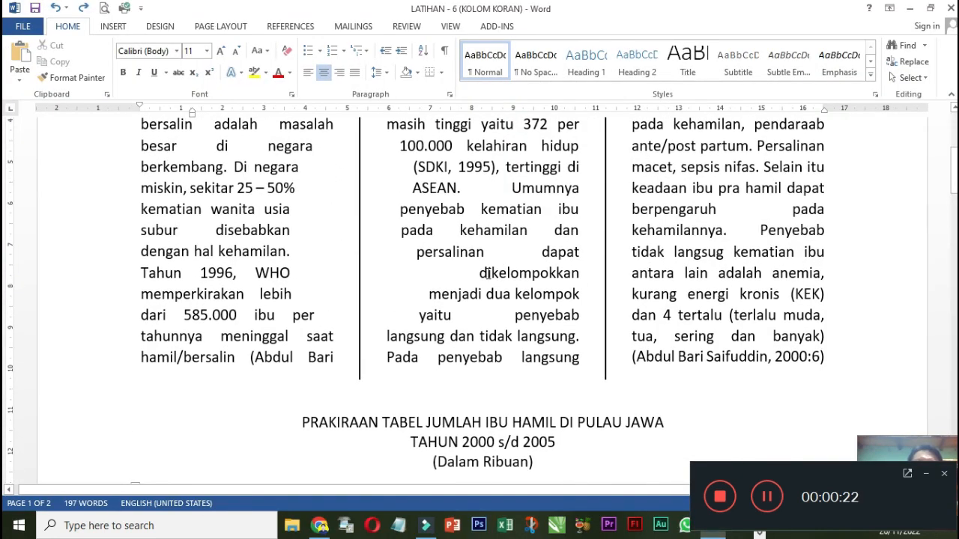
scroll(443, 322, "down", 4)
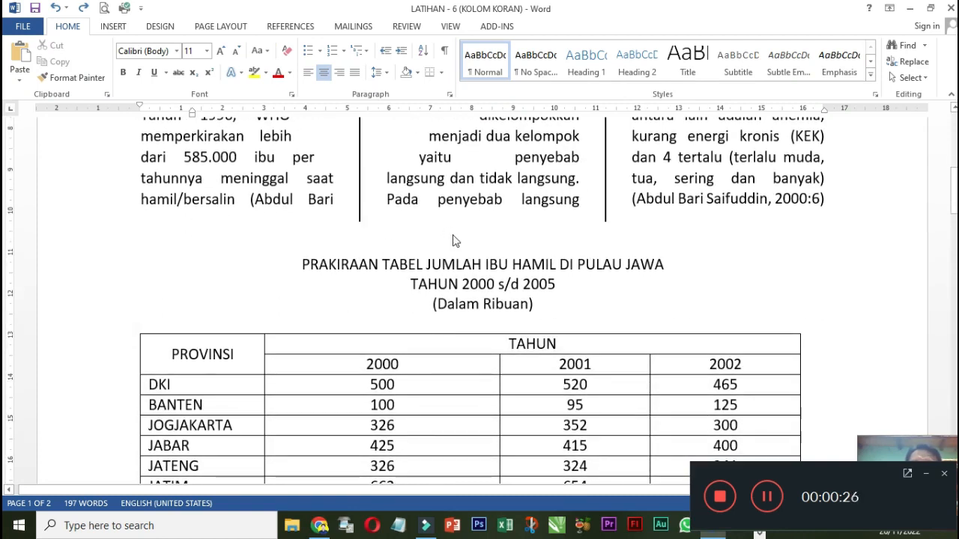
scroll(342, 274, "up", 7)
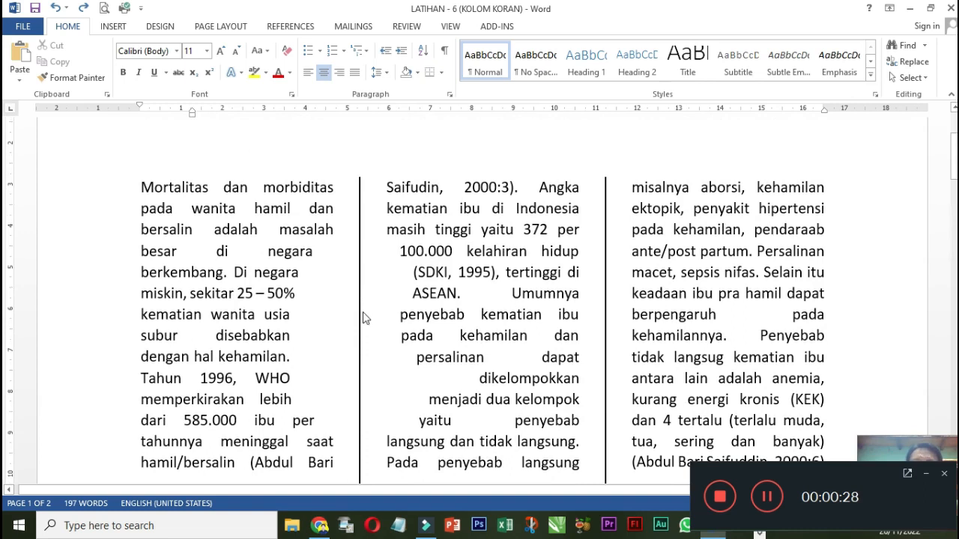
scroll(363, 311, "down", 4)
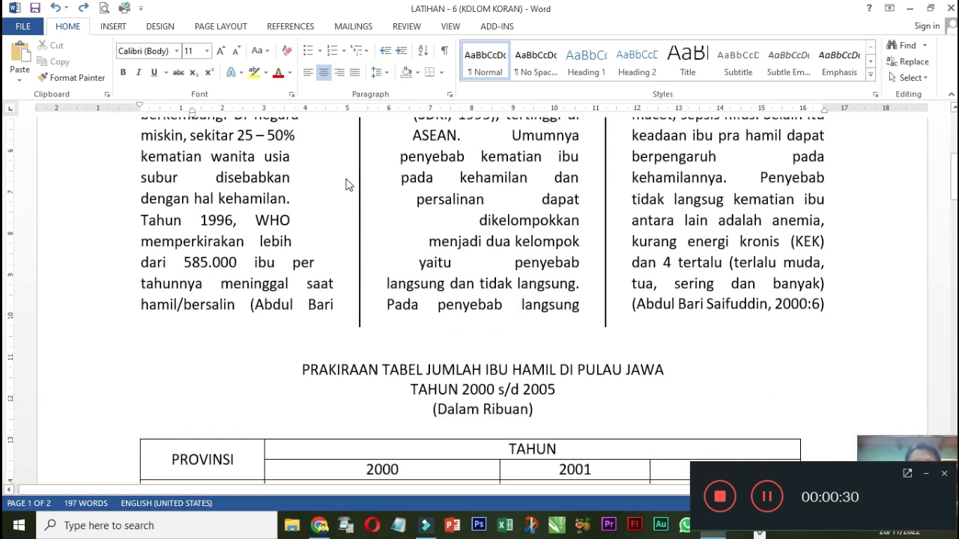
scroll(351, 184, "down", 5)
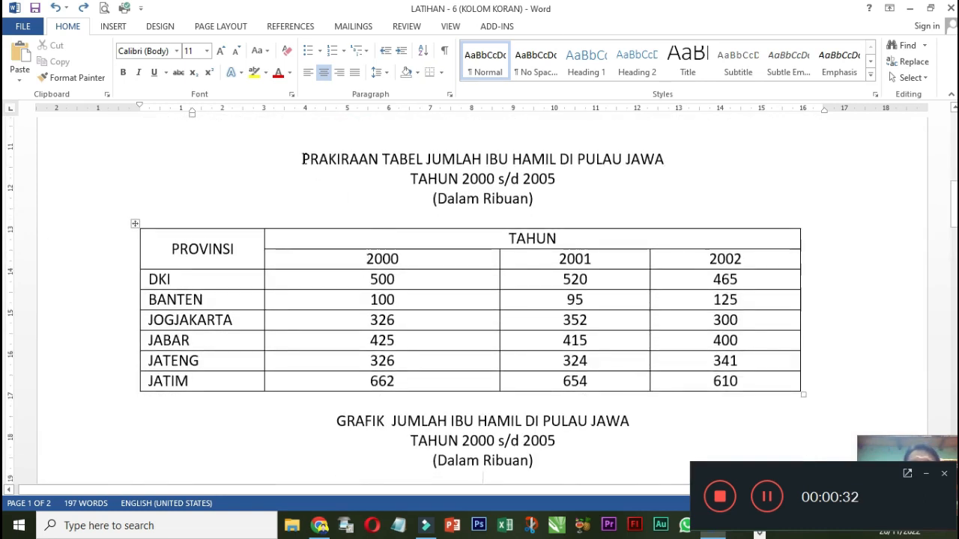
left_click_drag(303, 158, 514, 207)
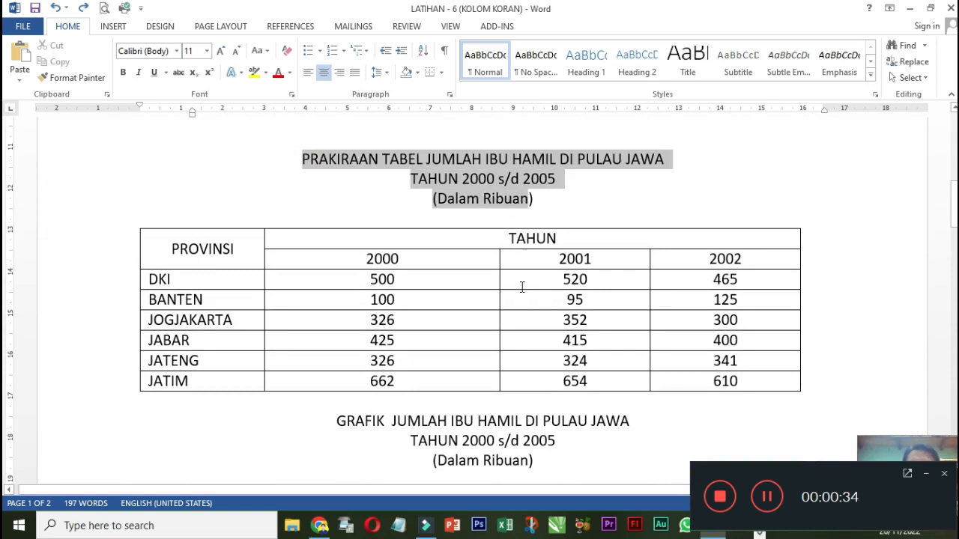
left_click(439, 283)
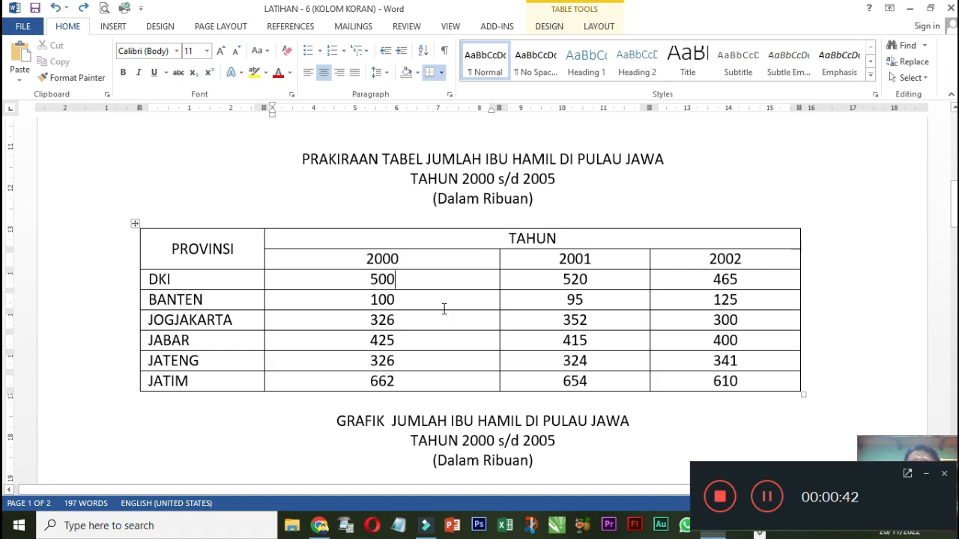
scroll(443, 307, "down", 3)
scroll(444, 308, "up", 3)
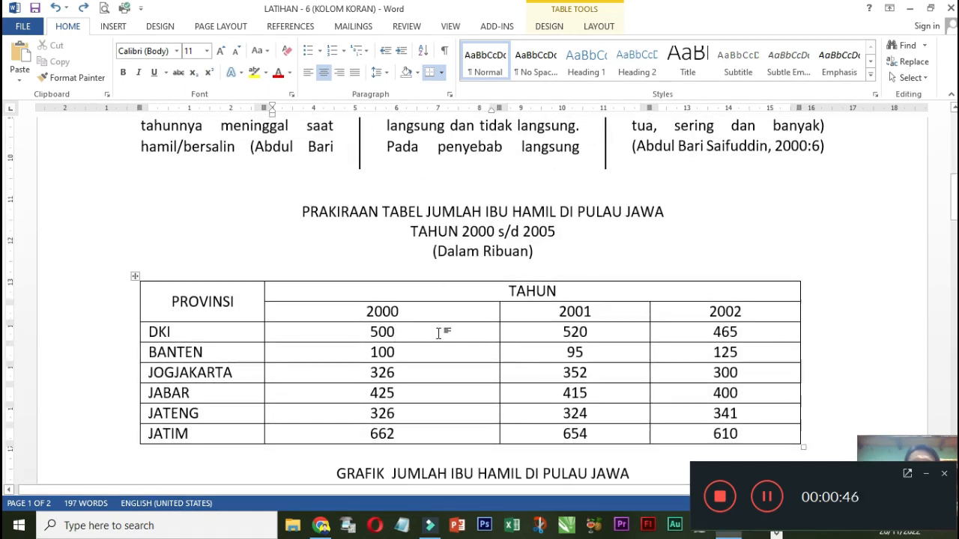
scroll(443, 334, "down", 3)
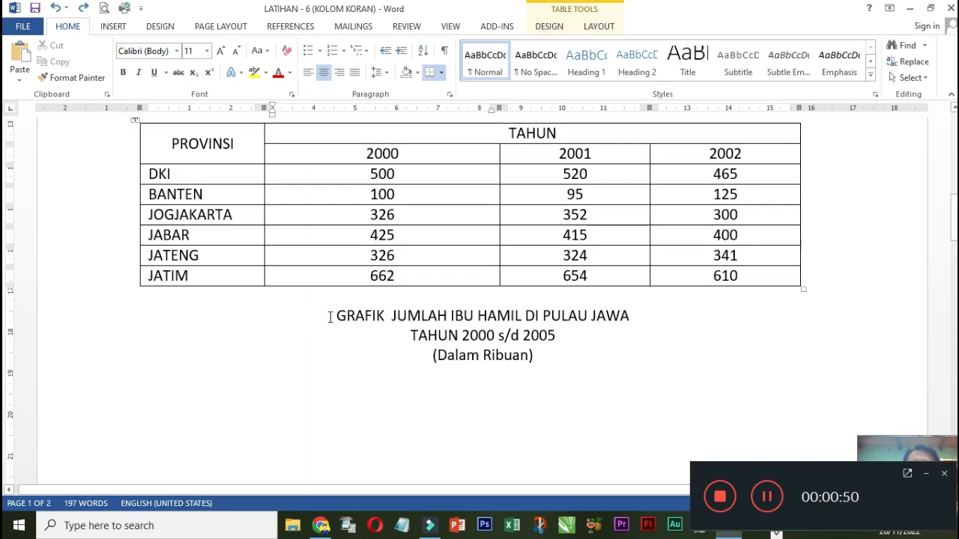
left_click_drag(332, 316, 533, 355)
Step: Insert a 3-D Clustered Column chart on the empty line below the GRAFIK JUMLAH IBU HAMIL DI PULAU JAWA heading
left_click(555, 378)
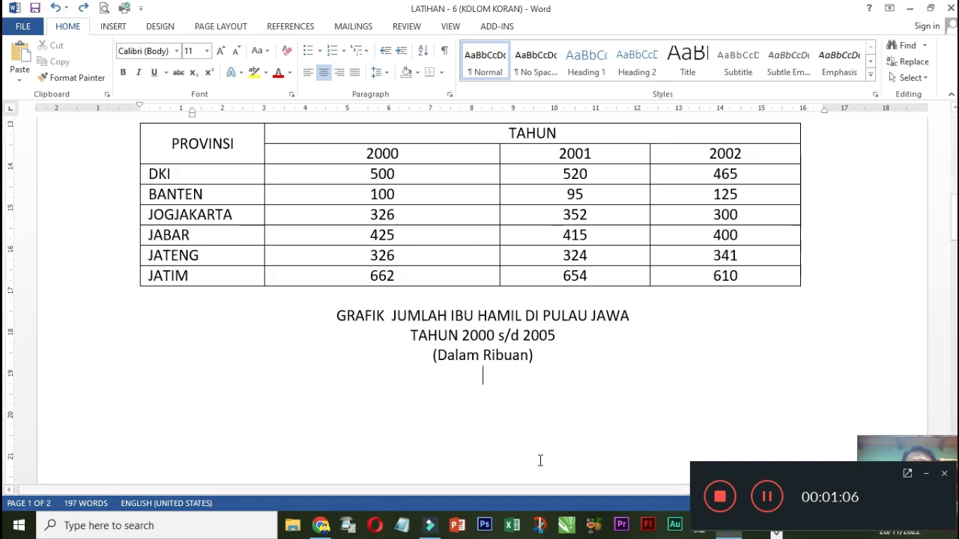
left_click_drag(781, 467, 607, 438)
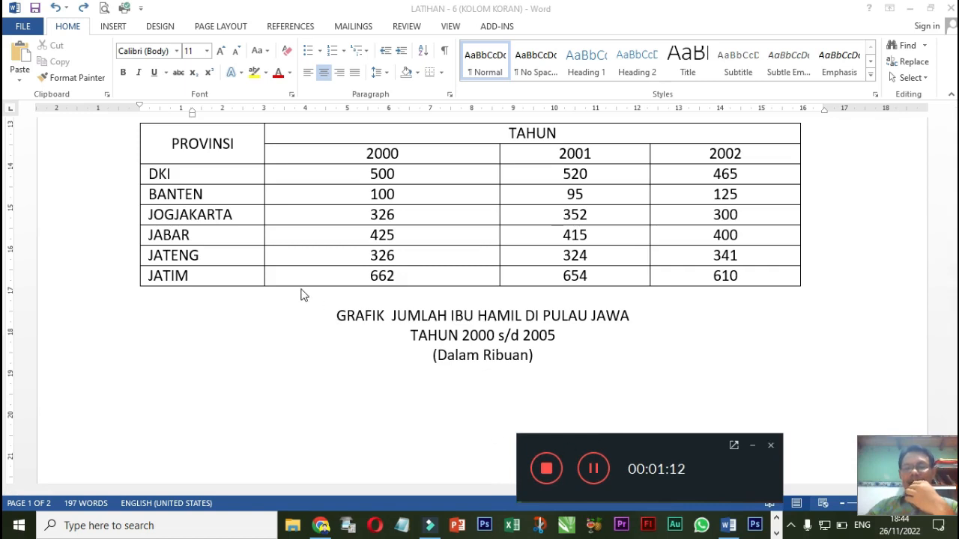
left_click(753, 446)
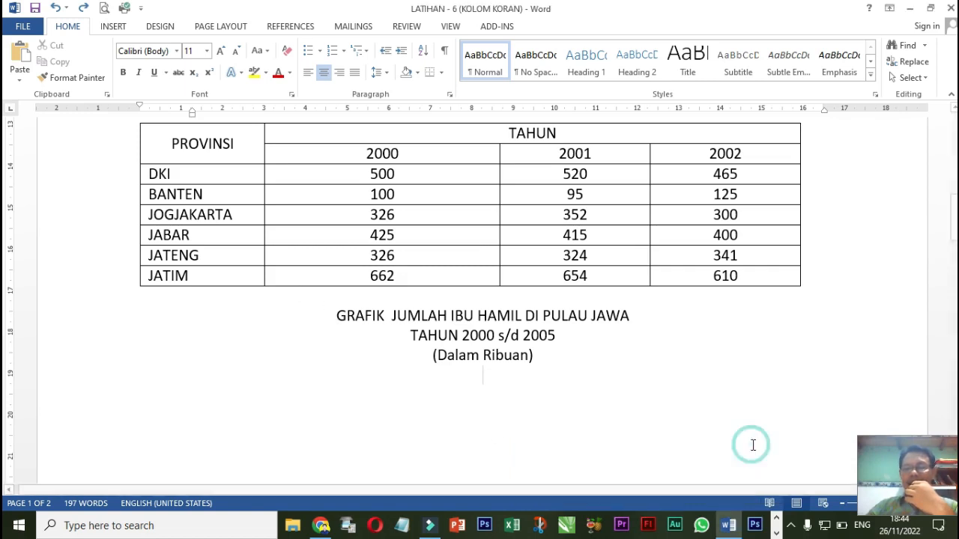
left_click(114, 27)
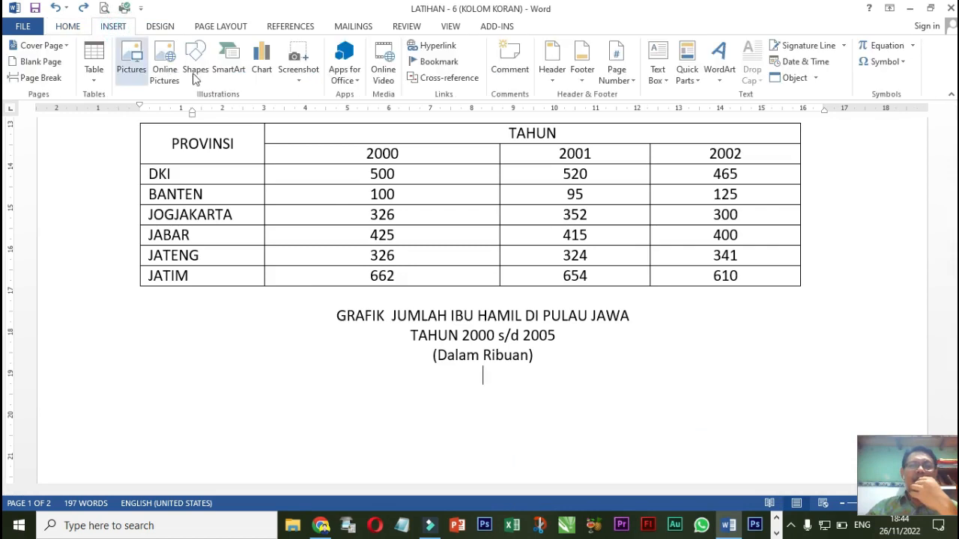
left_click(259, 72)
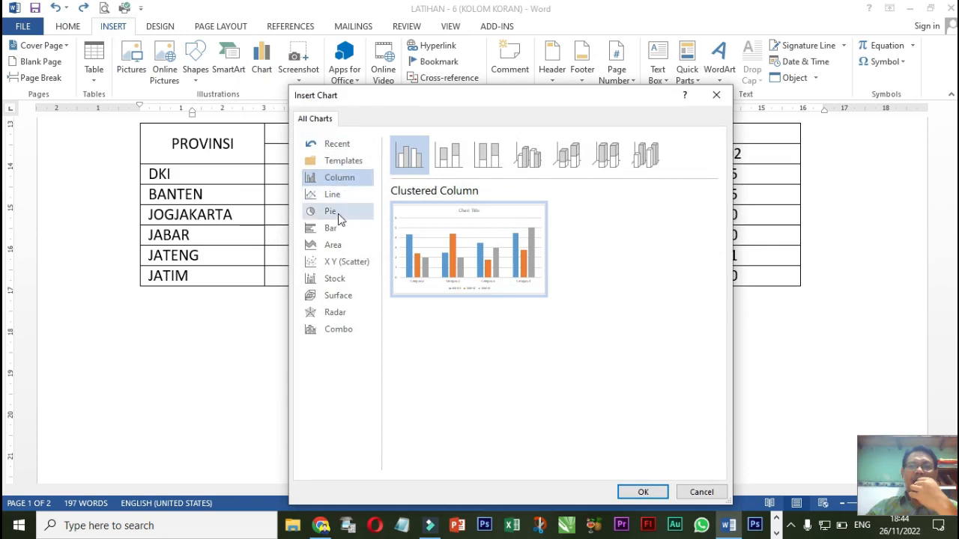
left_click(538, 157)
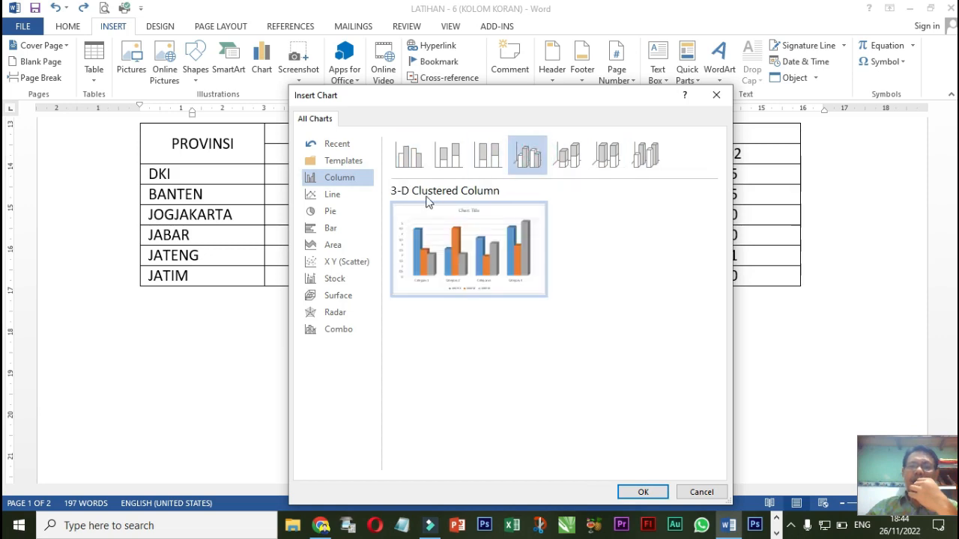
left_click(642, 492)
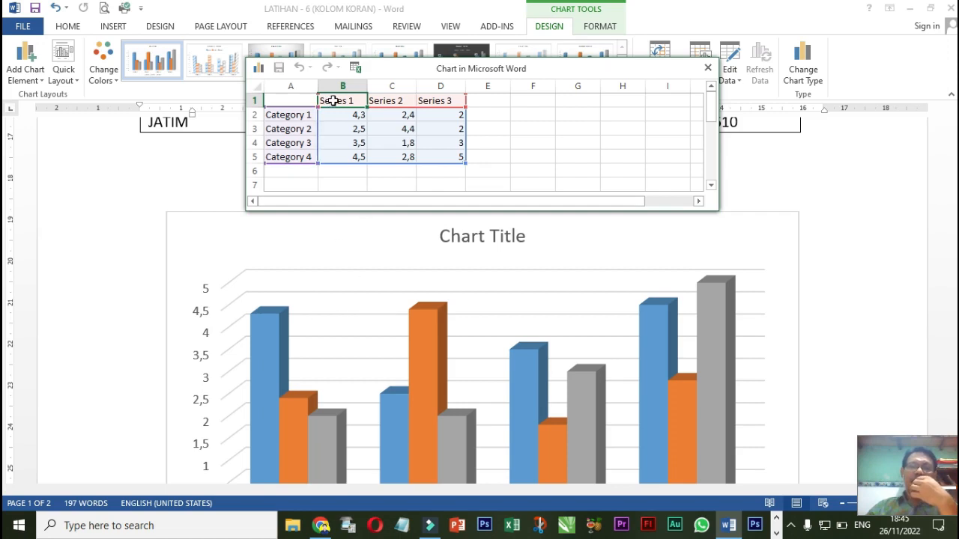
Step: Examine the new chart's sample data sheet together with its columns, category labels and series legend
scroll(416, 308, "down", 3)
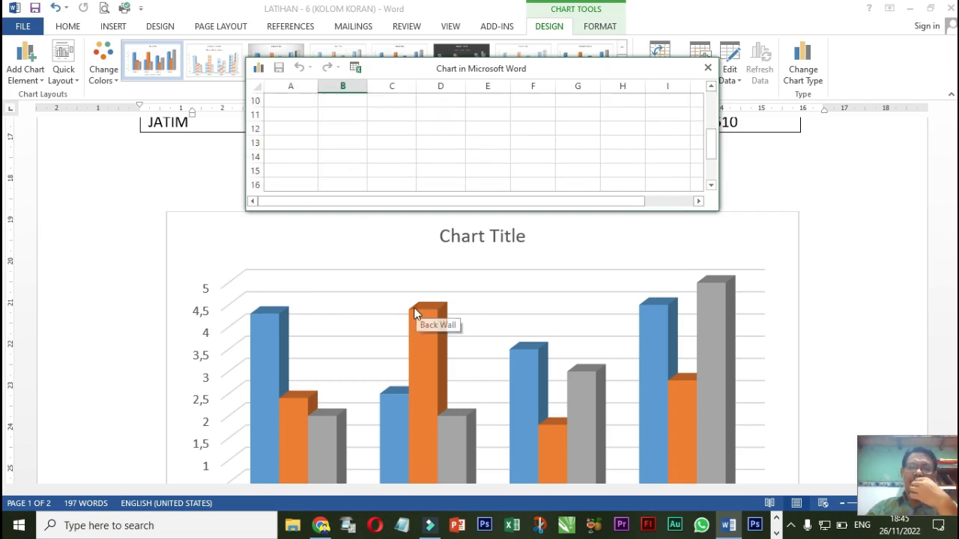
scroll(415, 307, "up", 2)
scroll(475, 185, "up", 1)
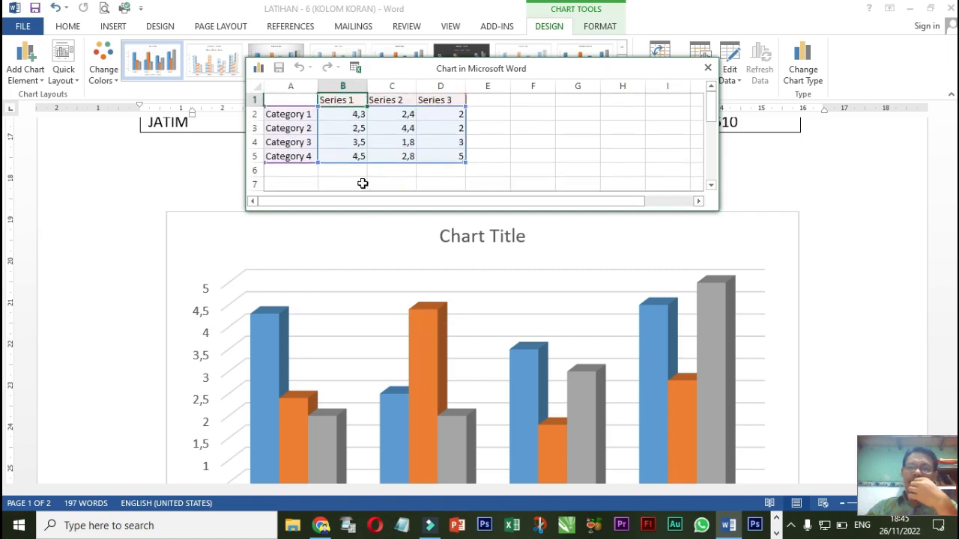
left_click(295, 118)
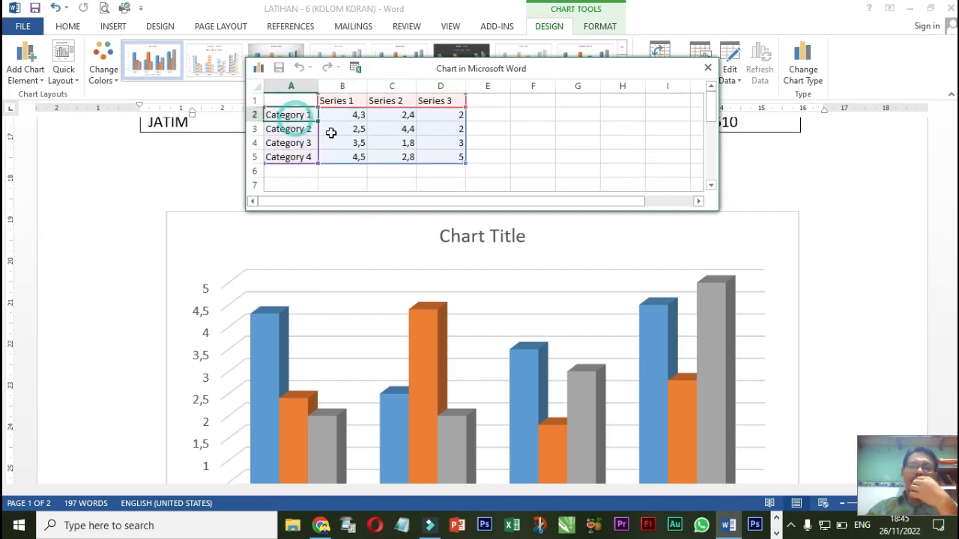
left_click(3, 294)
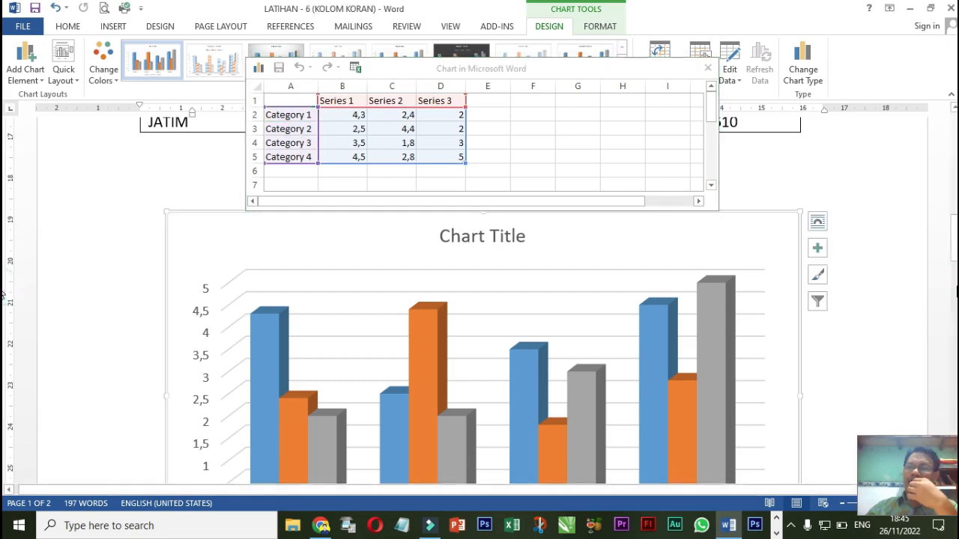
scroll(3, 292, "down", 5)
scroll(3, 289, "up", 3)
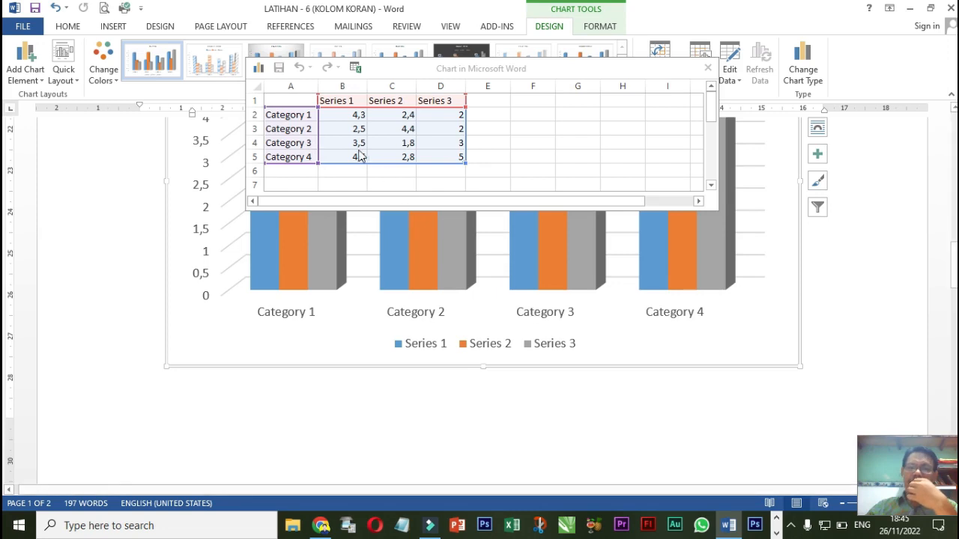
left_click_drag(950, 285, 4, 268)
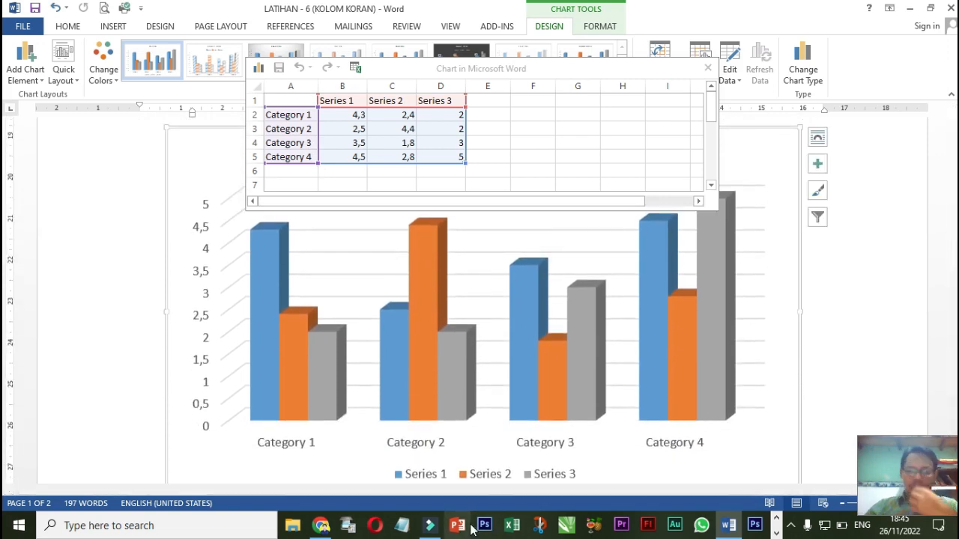
Step: Switch to the worksheet PDF in Nitro Pro and check the year labels and province legend of its chart
key("alt+Tab")
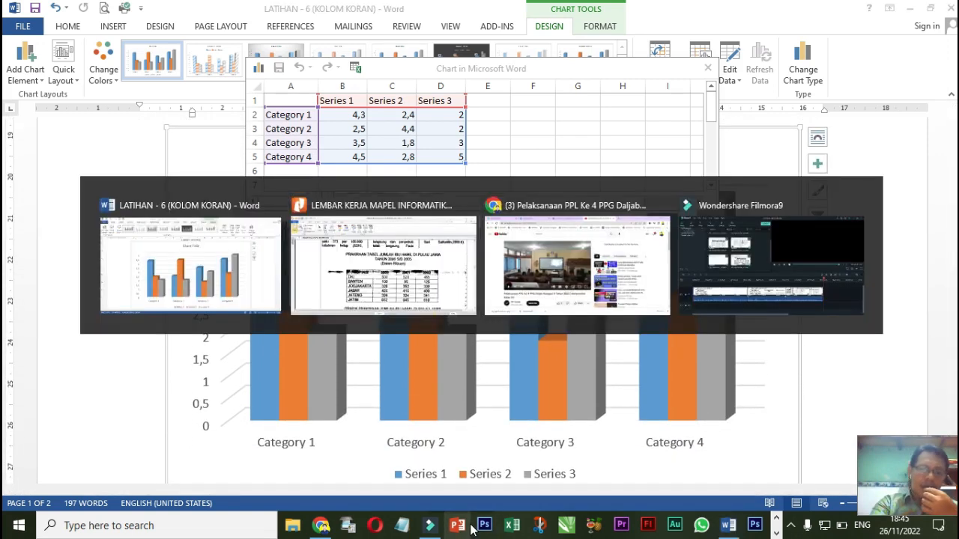
scroll(430, 367, "down", 8)
scroll(430, 367, "down", 8)
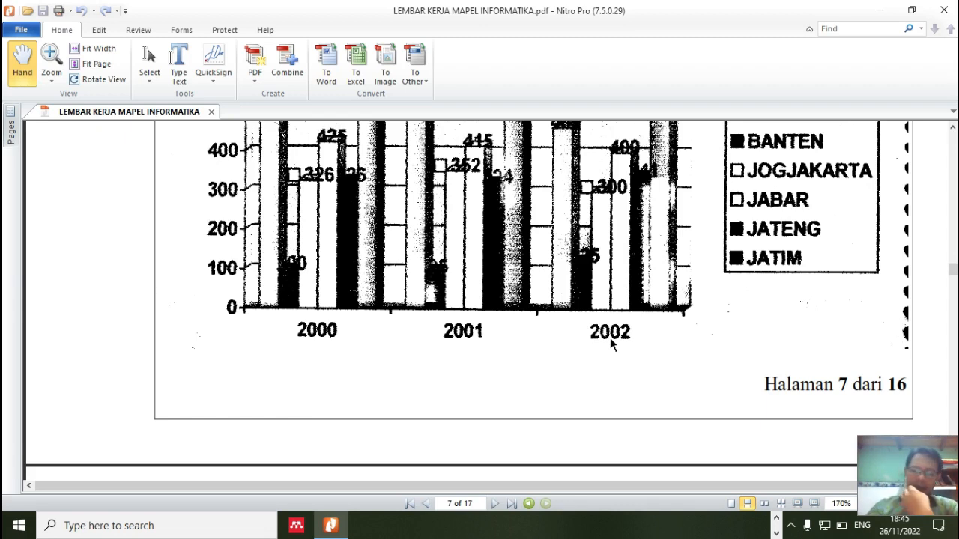
Step: Switch back to the Word document and rename the first three categories in the chart data as 2000, 2001 and 2003
key("alt+Tab")
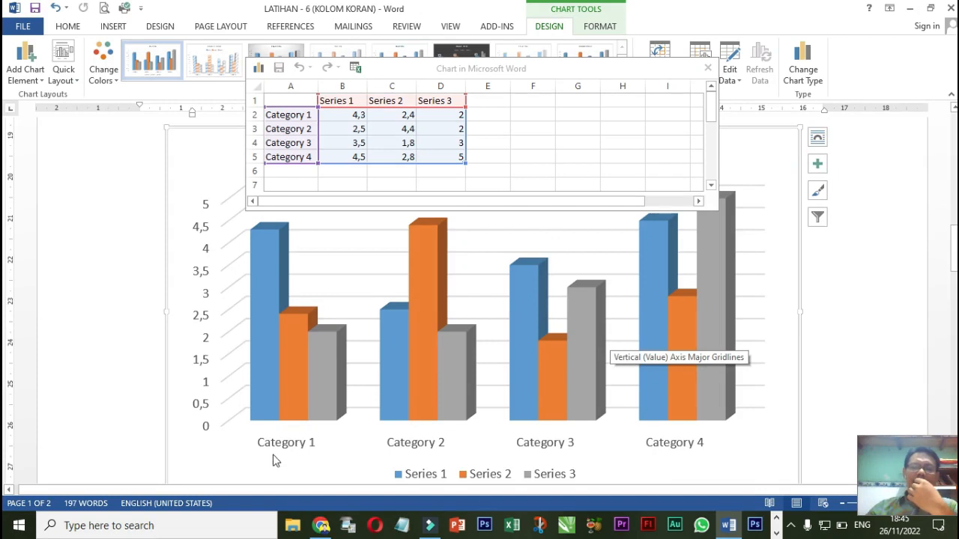
left_click(302, 117)
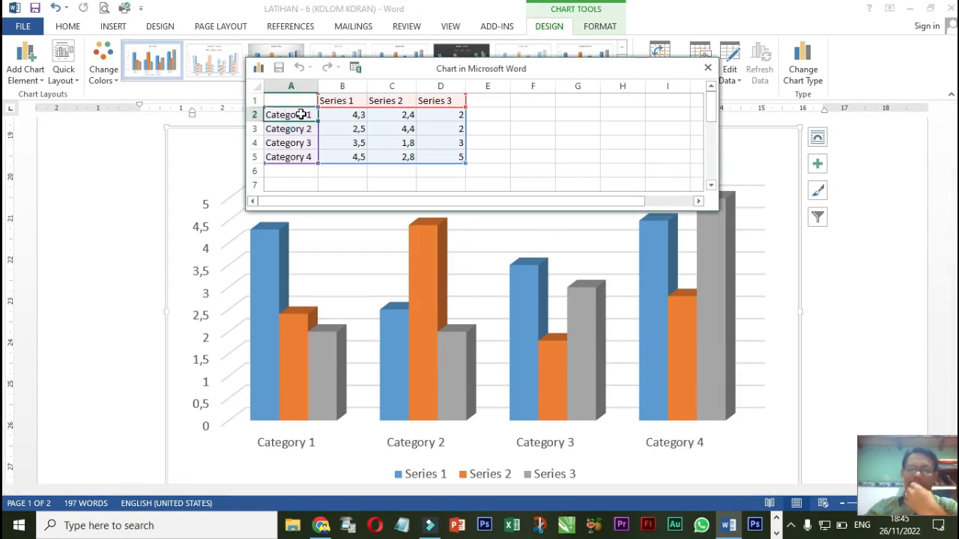
type("2000")
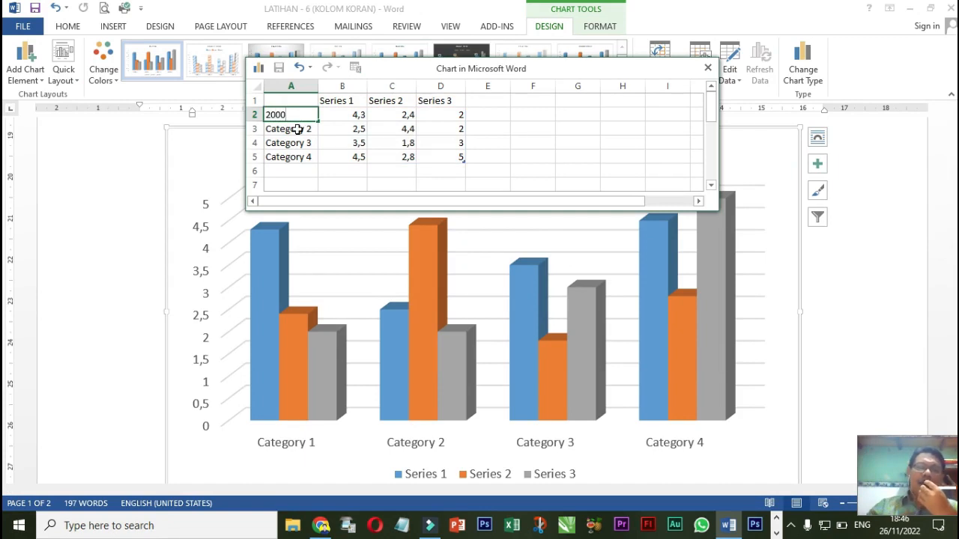
left_click(297, 129)
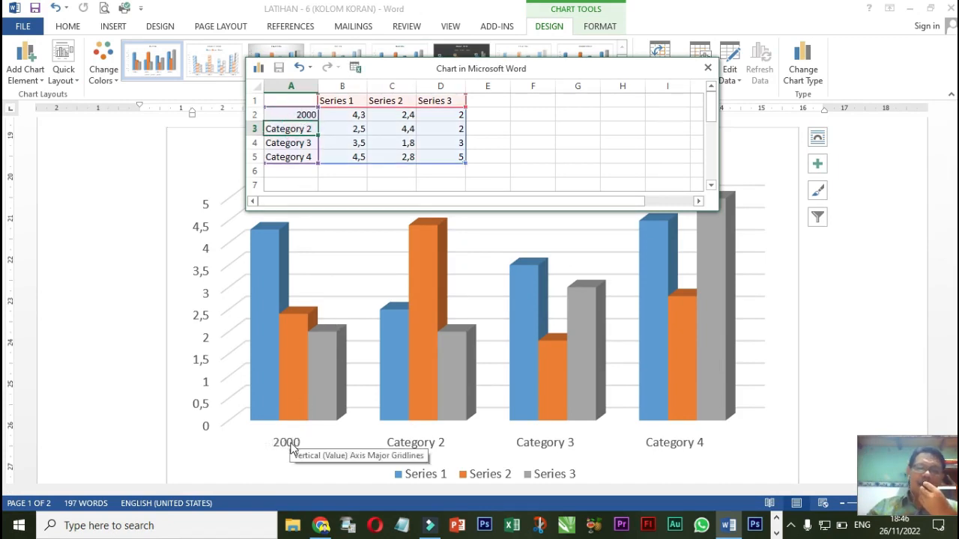
type("2001")
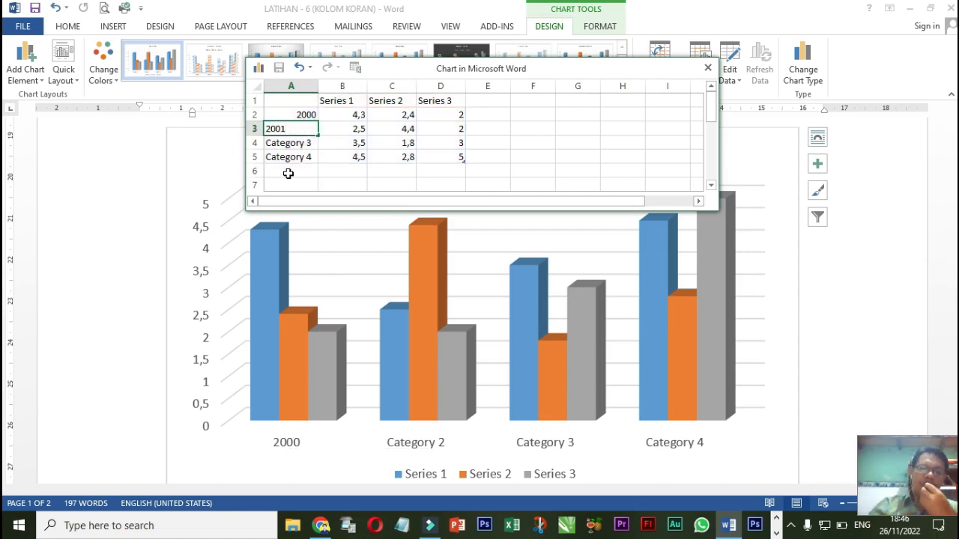
left_click(300, 147)
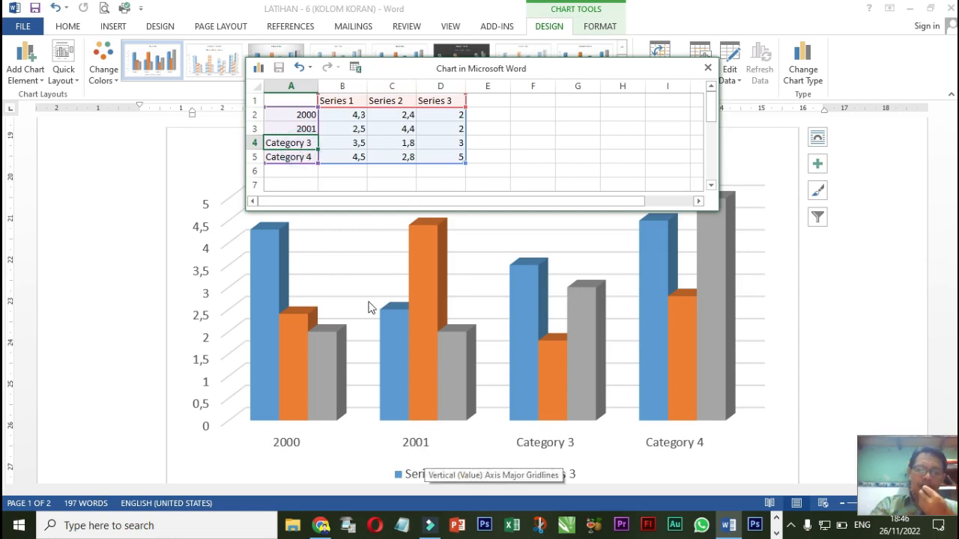
type("2003")
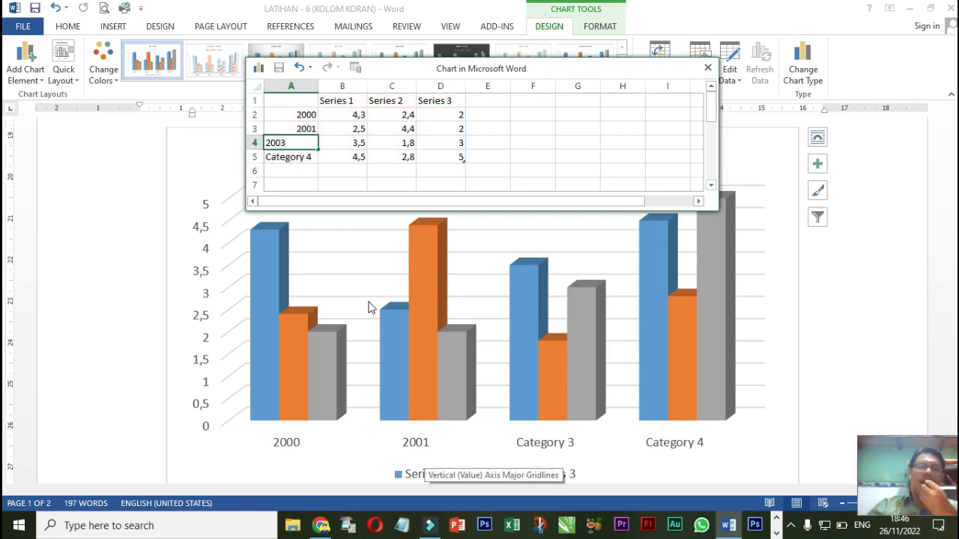
Step: Clear the Category 4 row, label and values, from the chart's data sheet
left_click(304, 161)
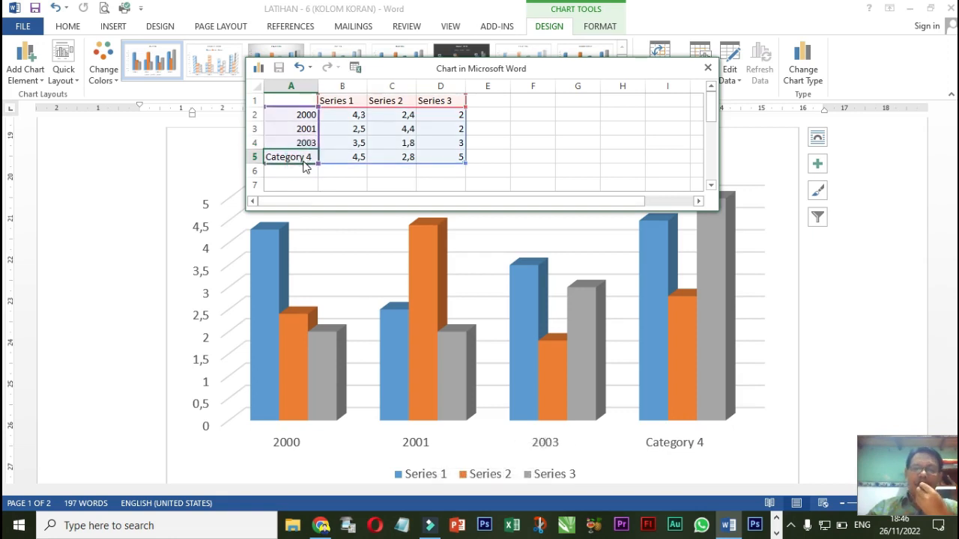
left_click(364, 185)
left_click(281, 159)
left_click_drag(324, 155, 446, 156)
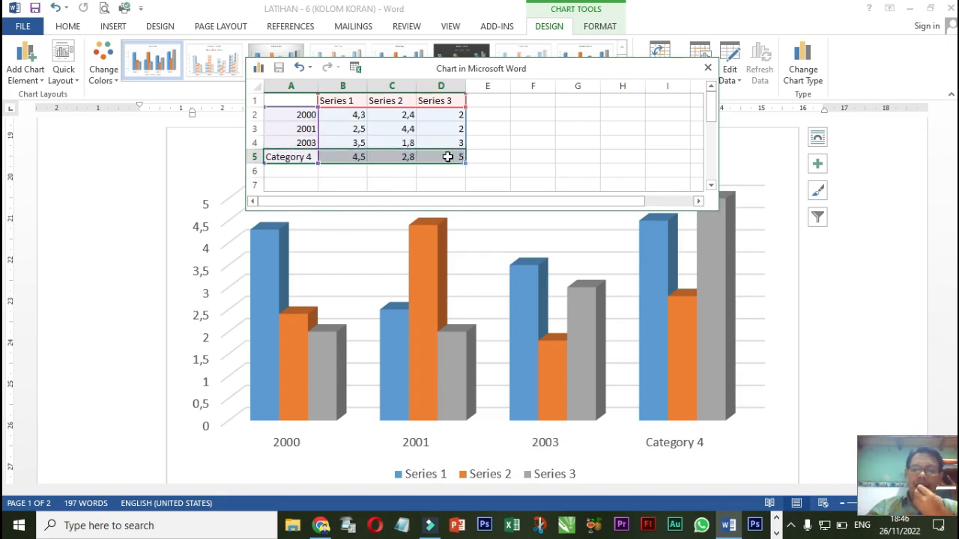
key("Delete")
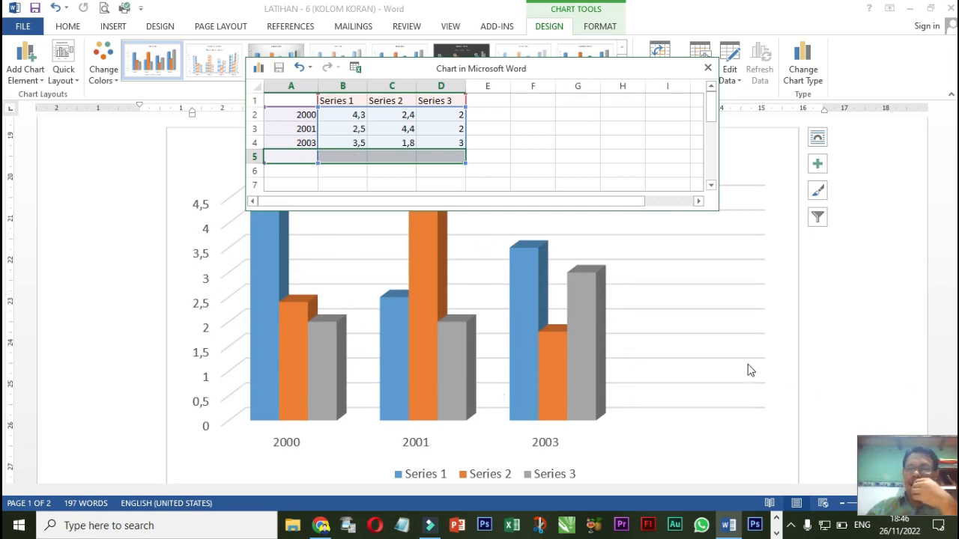
Step: Rename the three existing series in the chart's data sheet as DKI, BANTEN and JOGJAKARTA
left_click(350, 100)
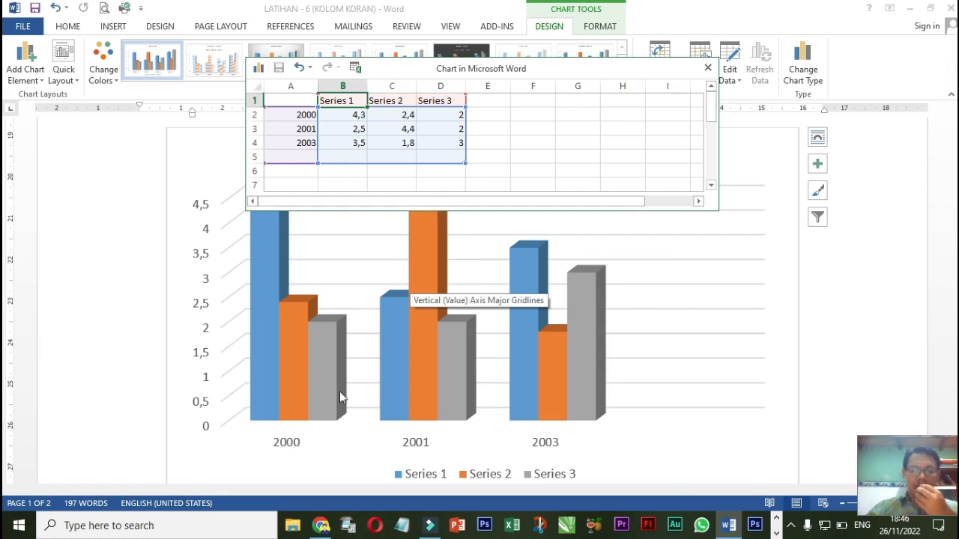
left_click(343, 100)
type("DKI")
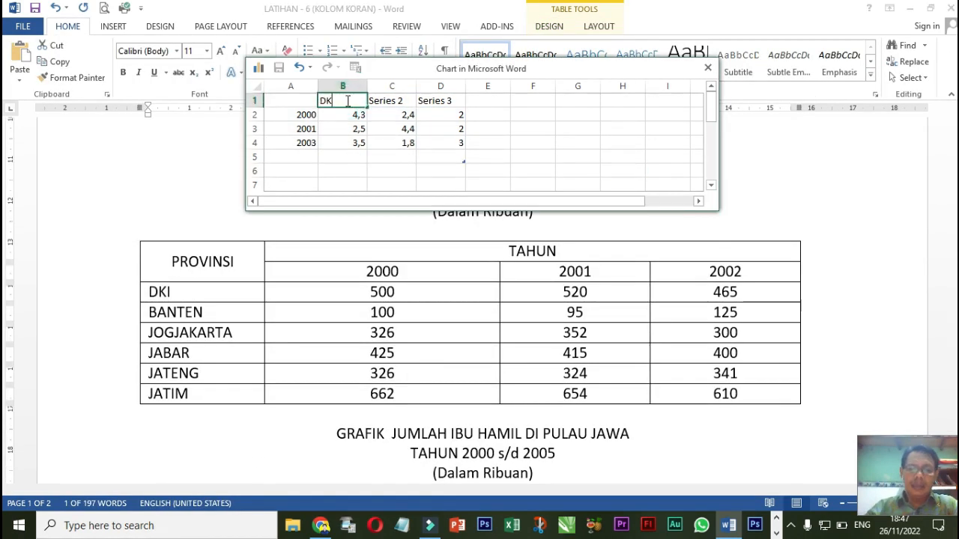
left_click(388, 103)
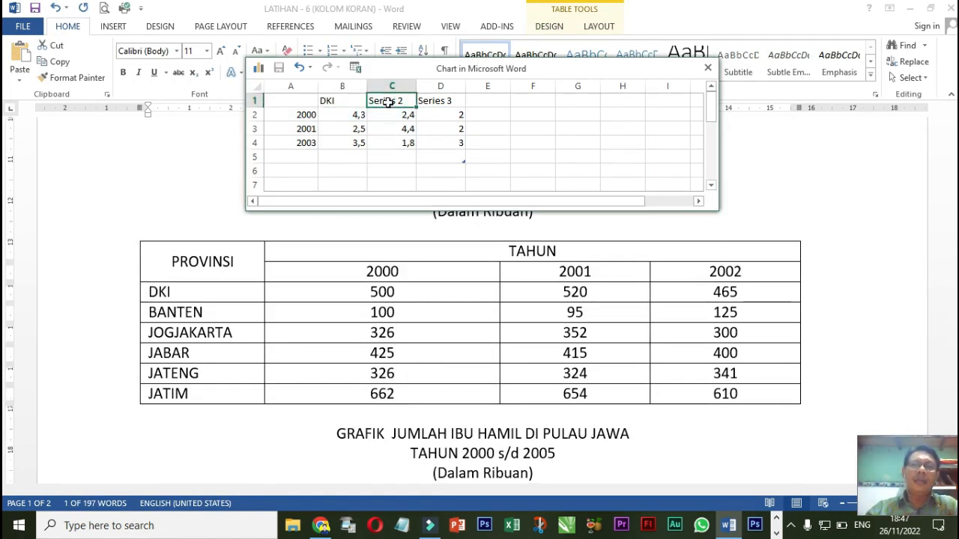
type("BANTEN")
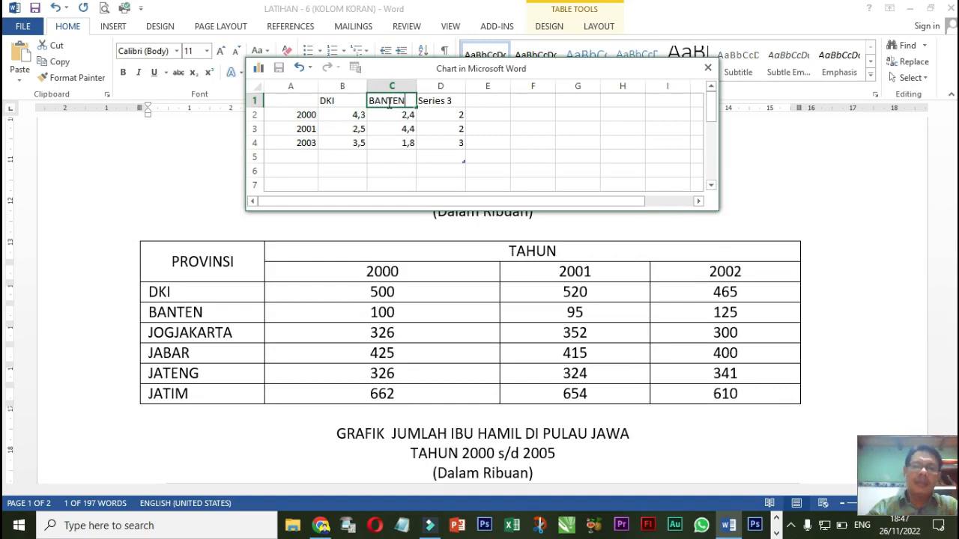
left_click(437, 101)
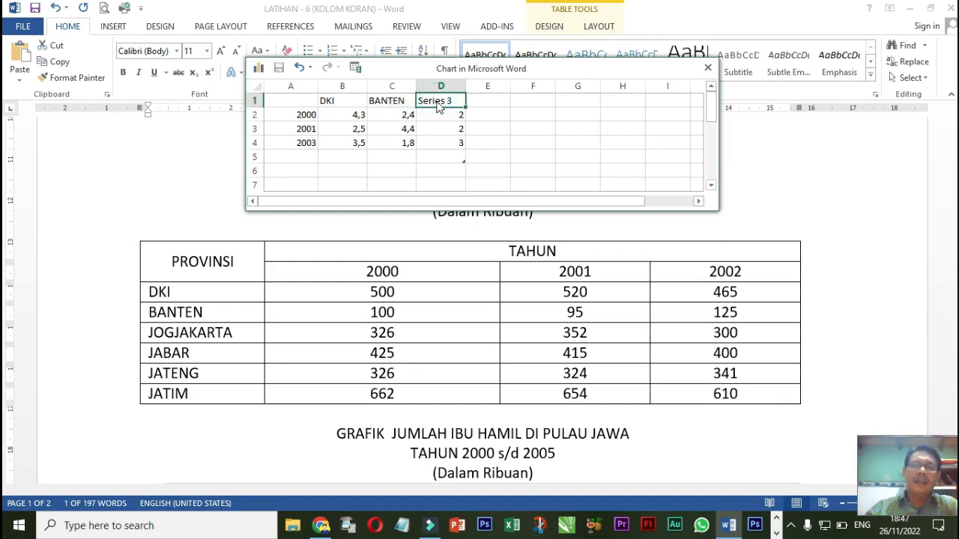
type("JOGJAKARTA")
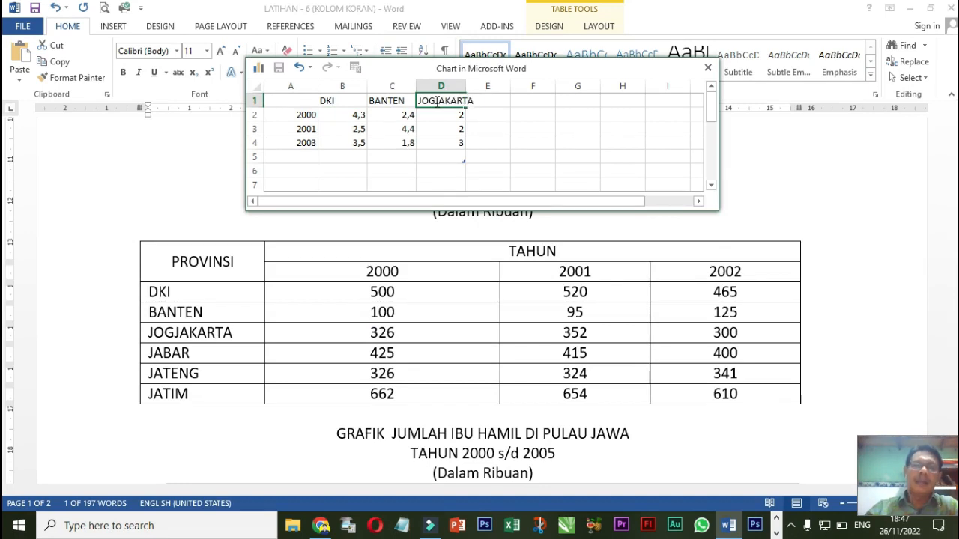
left_click(505, 102)
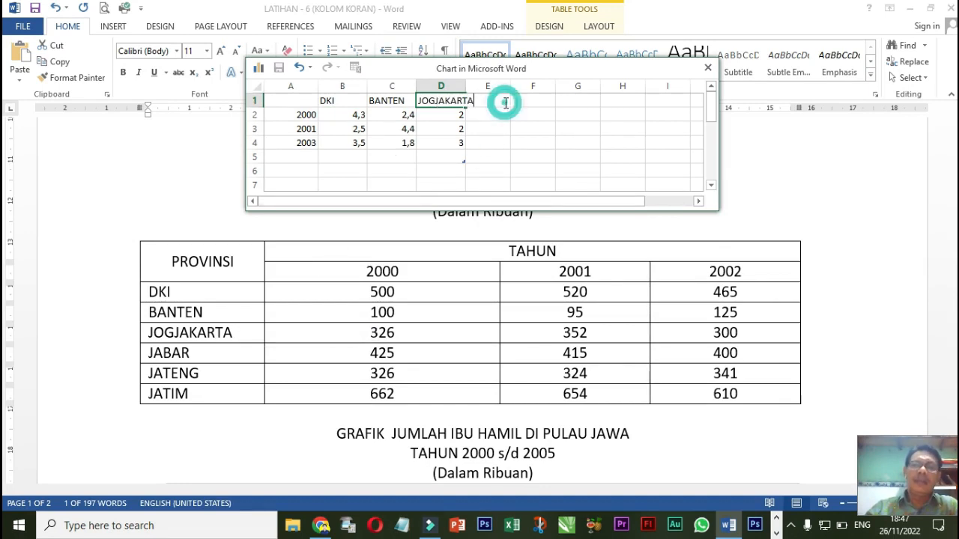
key("Return")
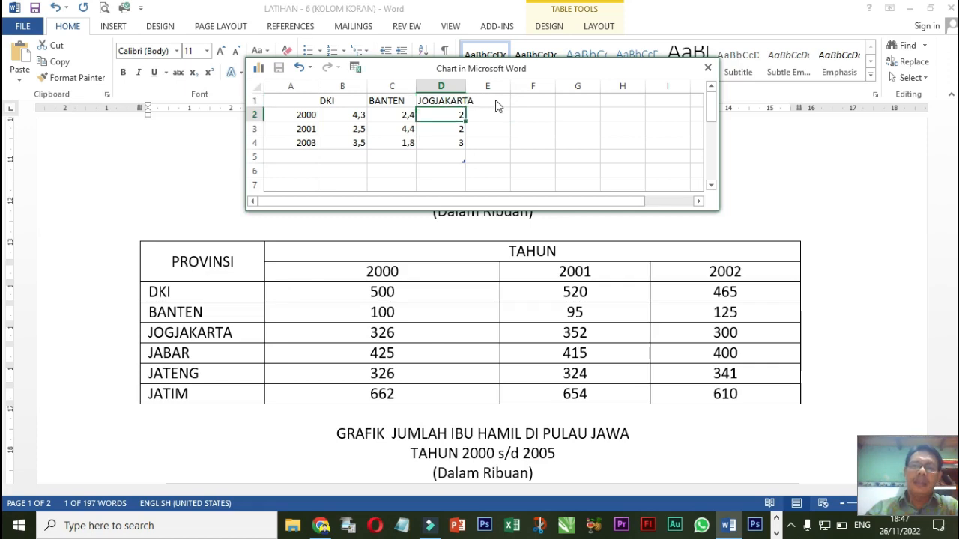
Step: Add three more series headings, JABAR, JATENG and JATIM, after JOGJAKARTA in the chart's data sheet
left_click(495, 100)
type("JABAR")
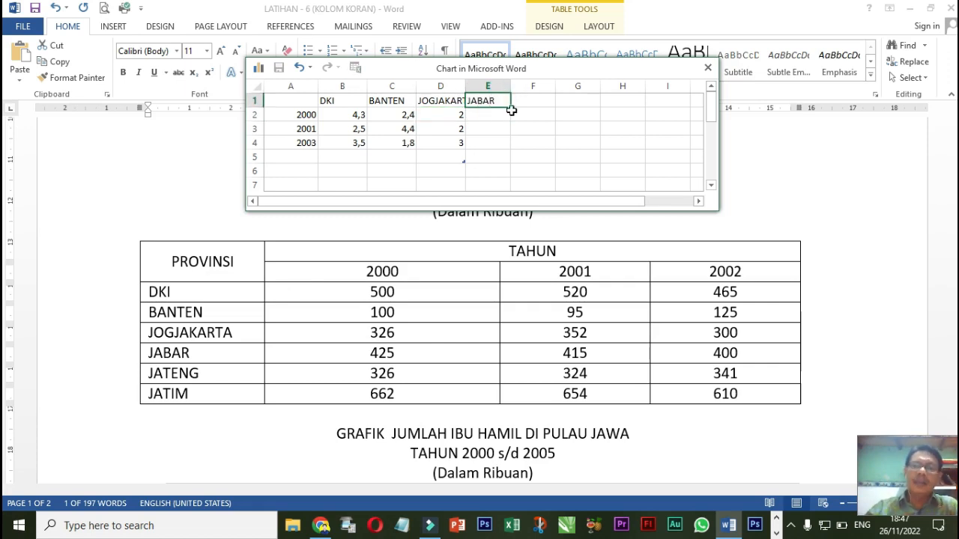
left_click(533, 105)
type("K")
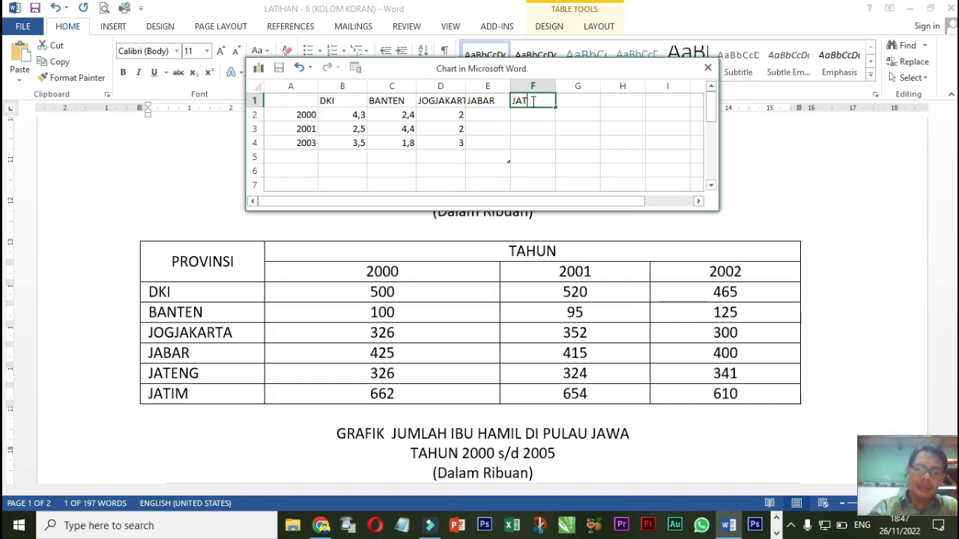
type("ATENG")
left_click(574, 102)
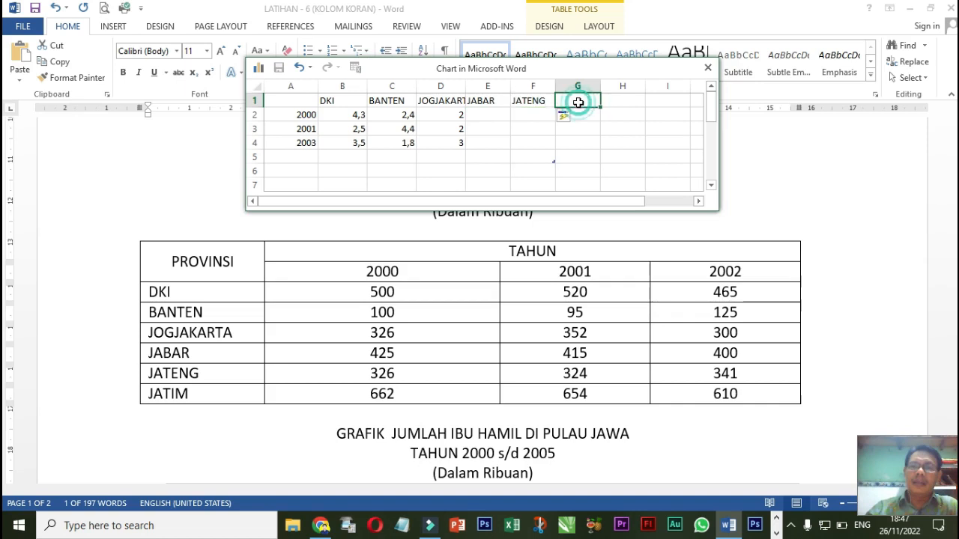
type("JAT")
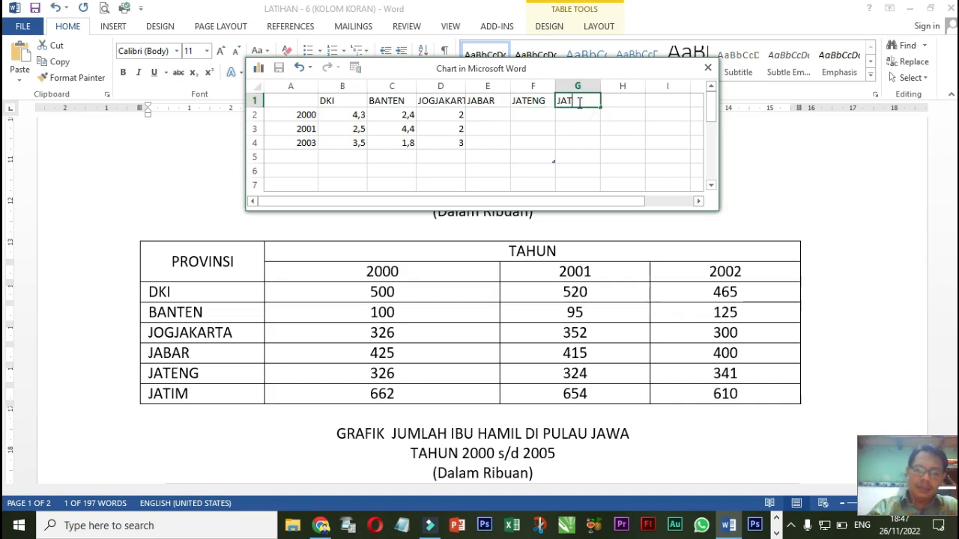
type("IM")
left_click(569, 129)
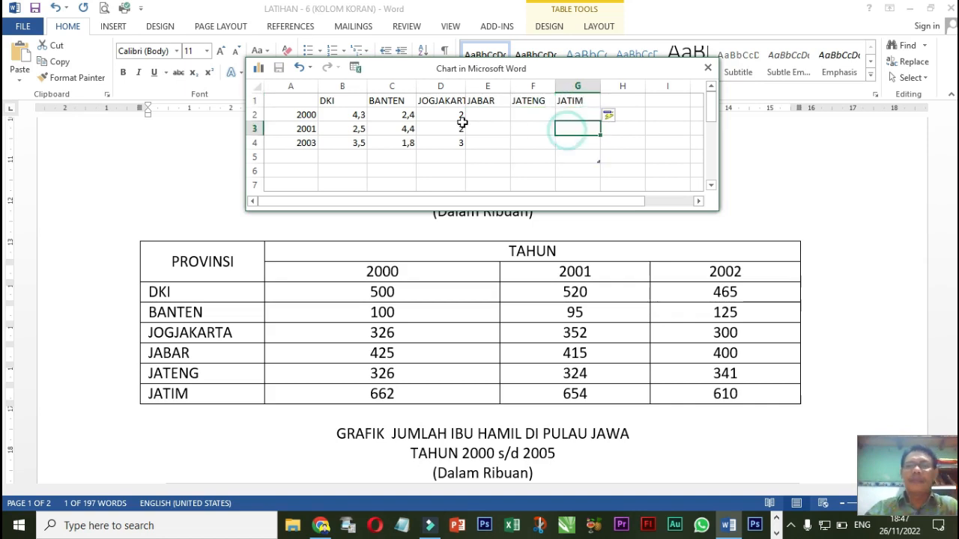
Step: Review the data sheet's year rows across all provinces, the chart's labels and legend, and the province table's values
left_click(308, 114)
key("shift+Down")
key("shift+Down")
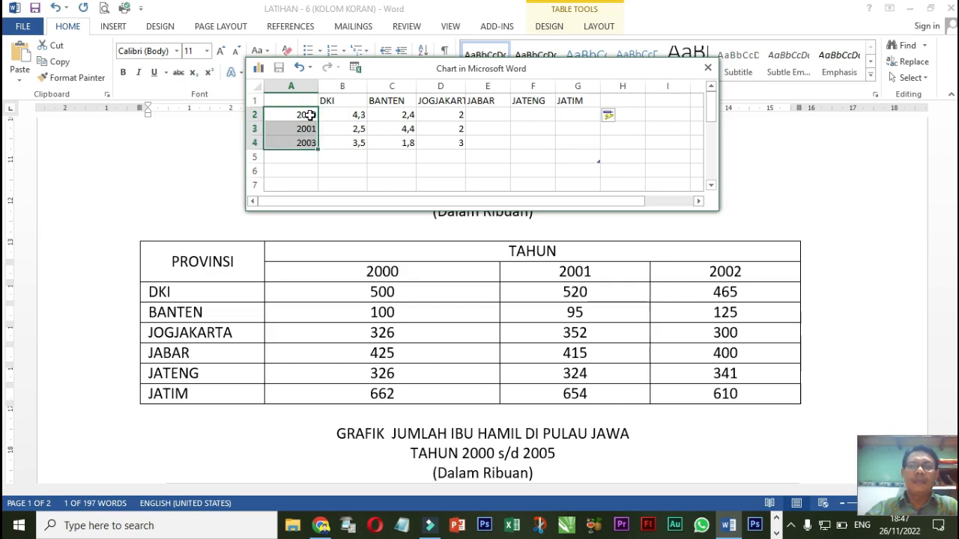
key("shift+Right")
key("shift+Right")
key("shift+Right")
key("shift+Right")
key("shift+Right")
key("shift+Right")
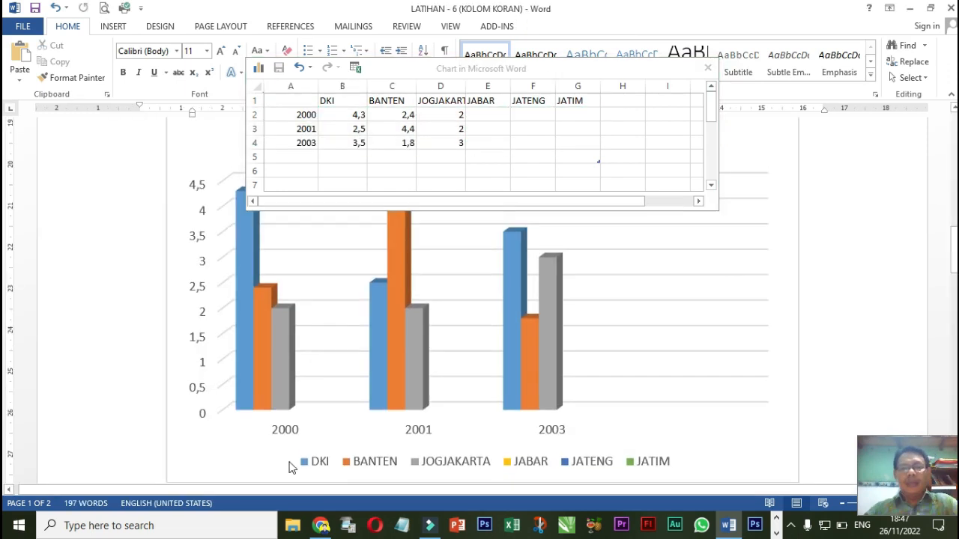
scroll(343, 385, "up", 3)
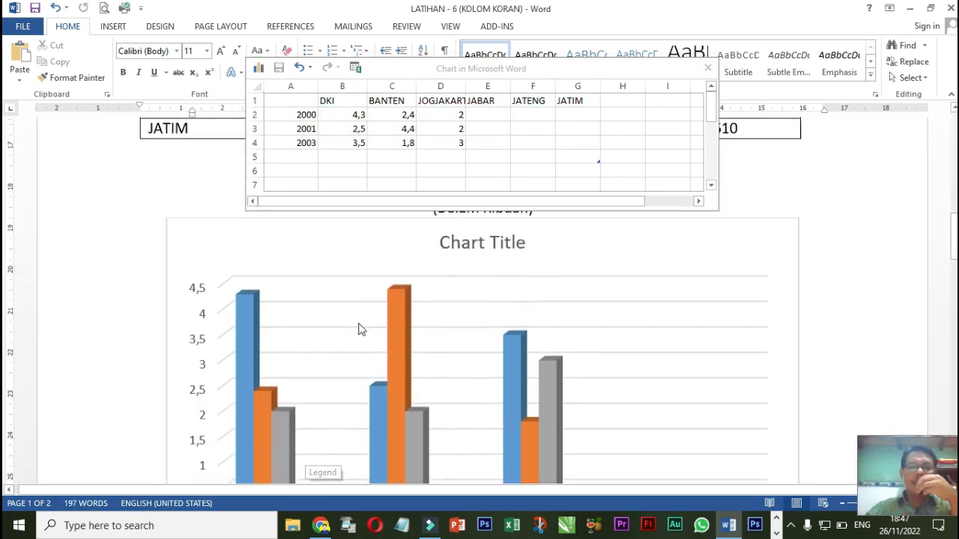
scroll(332, 274, "down", 2)
scroll(305, 407, "down", 3)
scroll(381, 242, "up", 7)
scroll(349, 300, "up", 3)
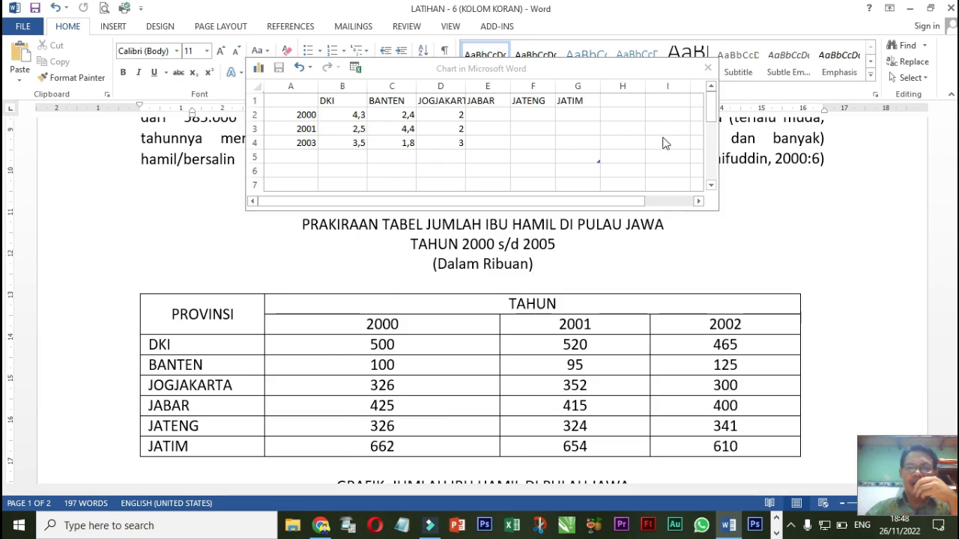
Step: Fill the chart data sheet's 2000 row with 500 for DKI, 100 for BANTEN and 326 for JOGJAKARTA
left_click(355, 116)
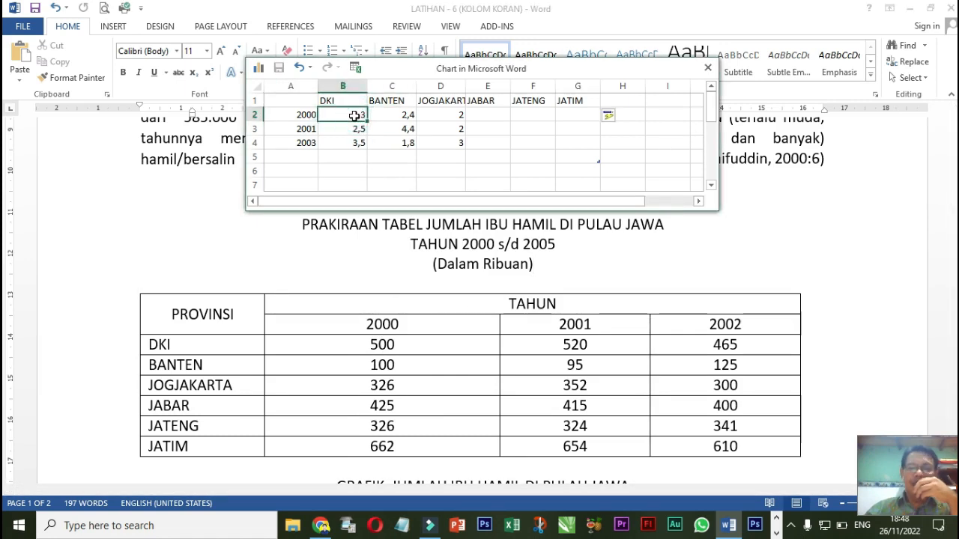
type("5")
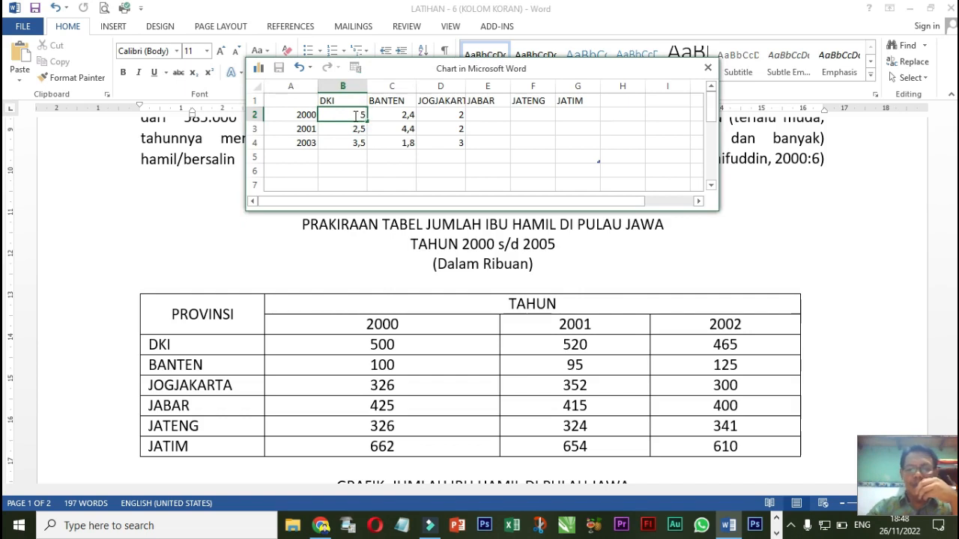
type("00")
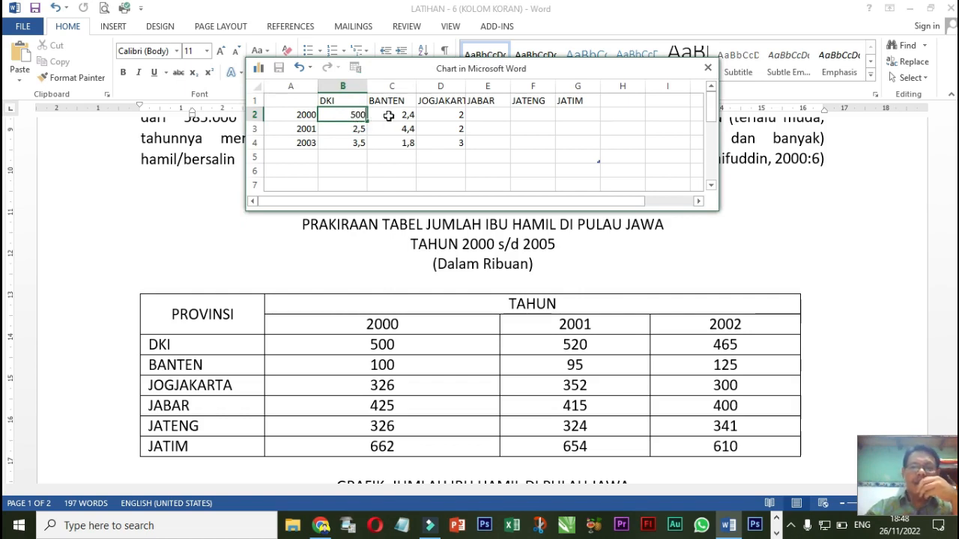
left_click(390, 118)
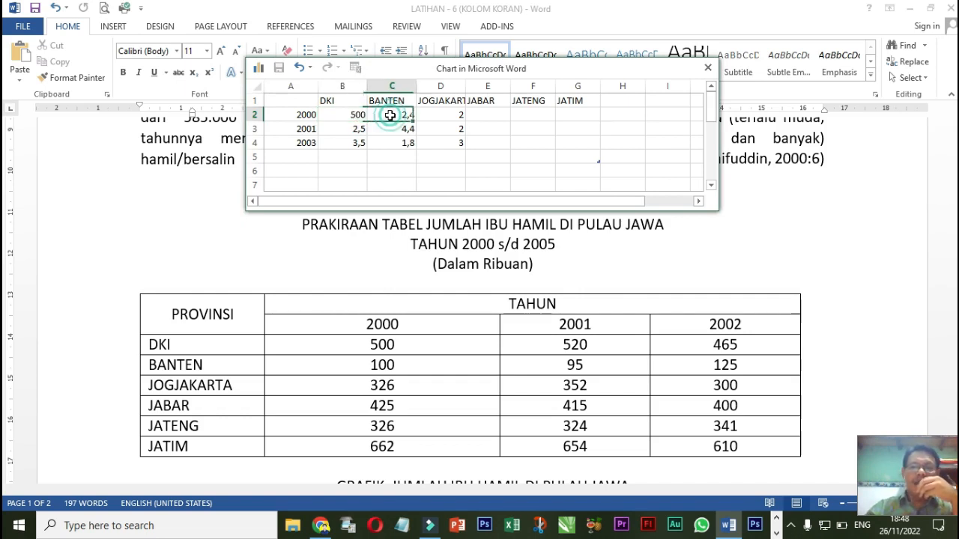
left_click(564, 345)
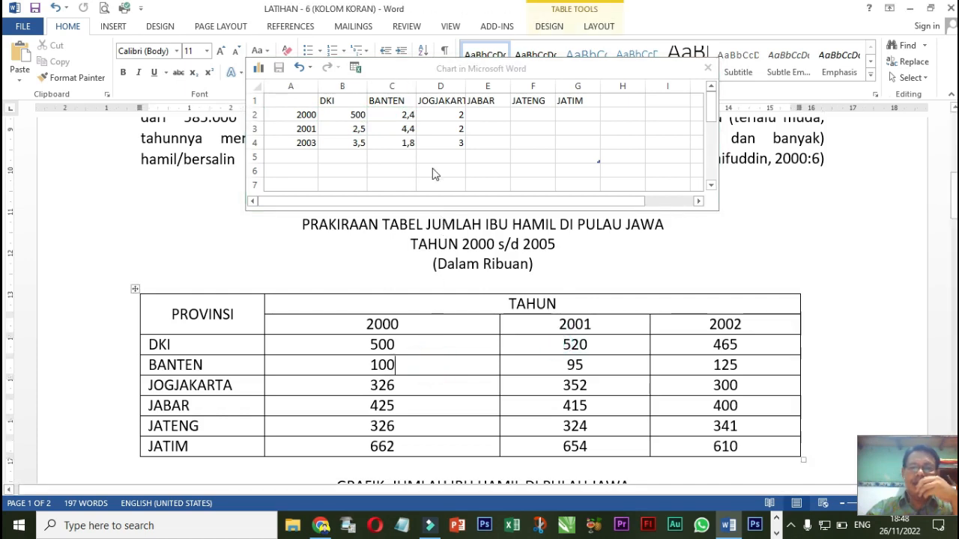
left_click(407, 114)
type("100")
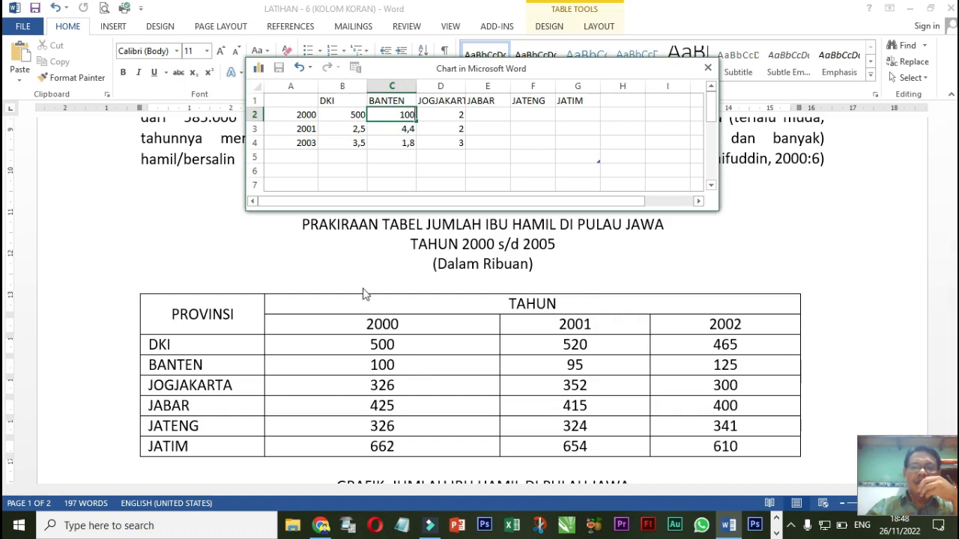
left_click(454, 115)
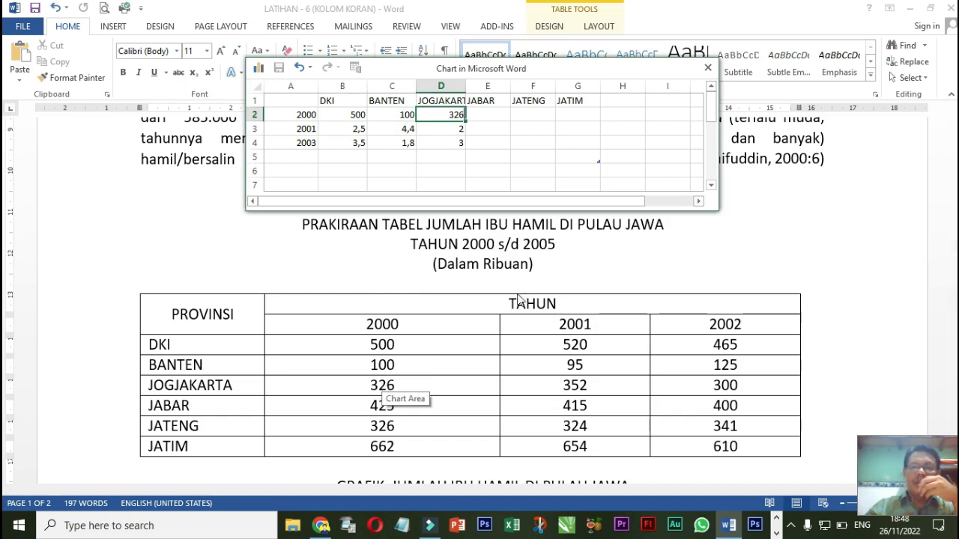
Step: Complete the data sheet's 2000 row with 425 for JABAR, 326 for JATENG and 662 for JATIM
left_click(493, 116)
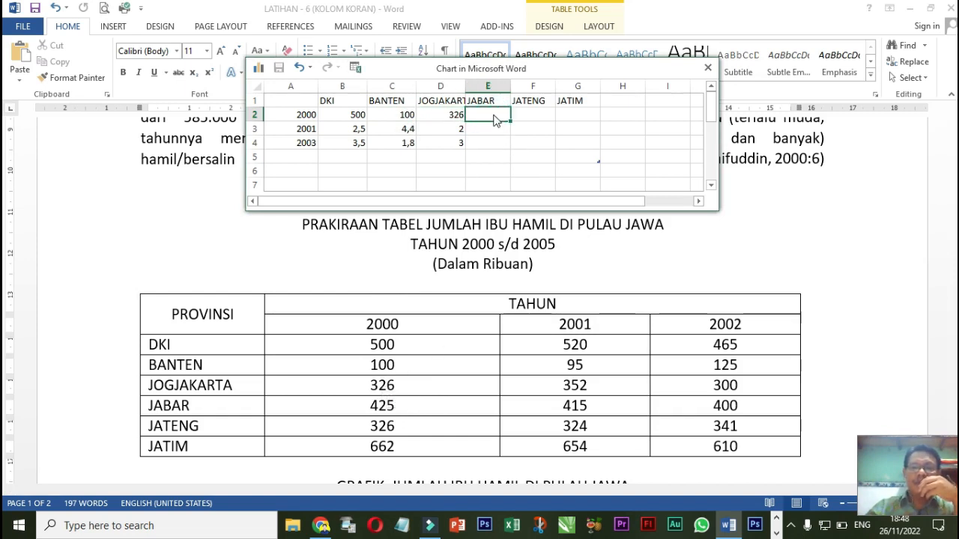
type("425")
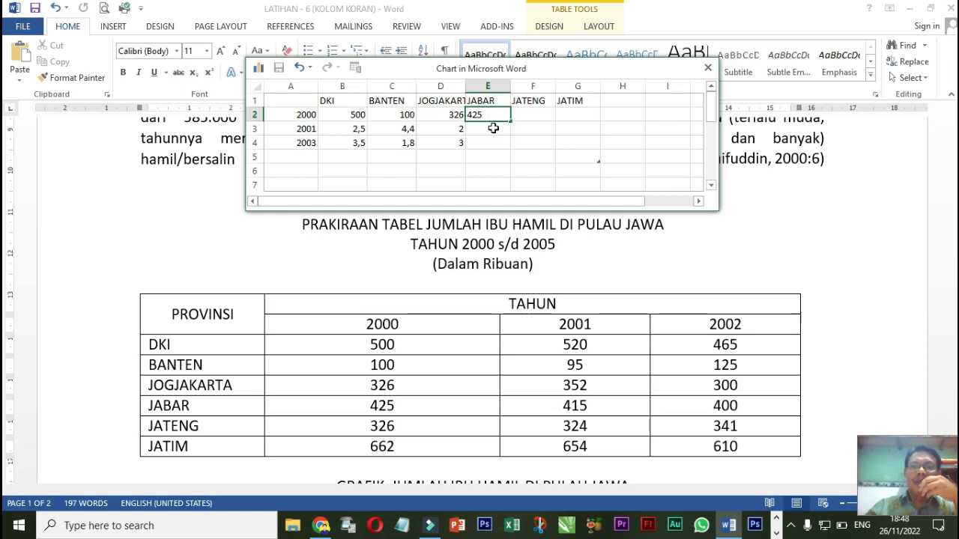
left_click(529, 116)
type("326")
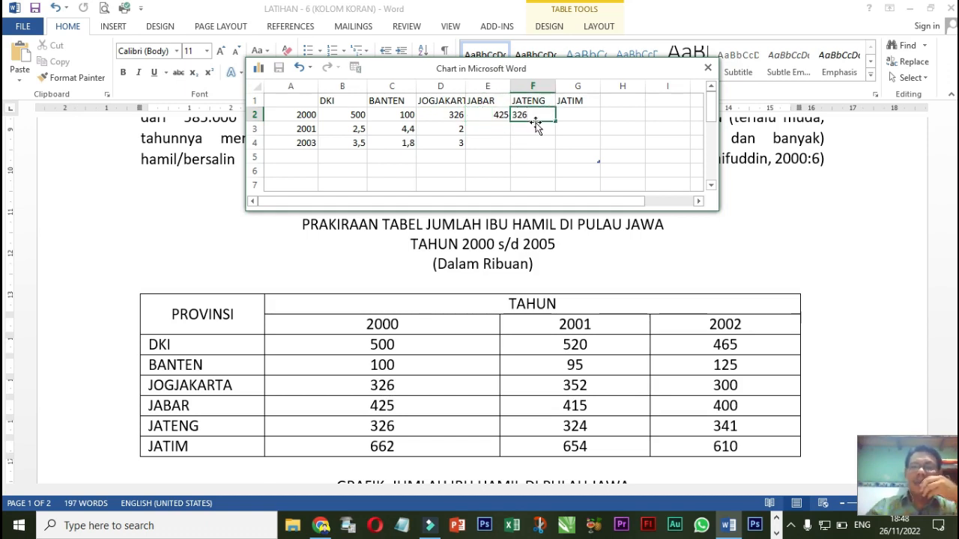
left_click(570, 116)
double_click(570, 115)
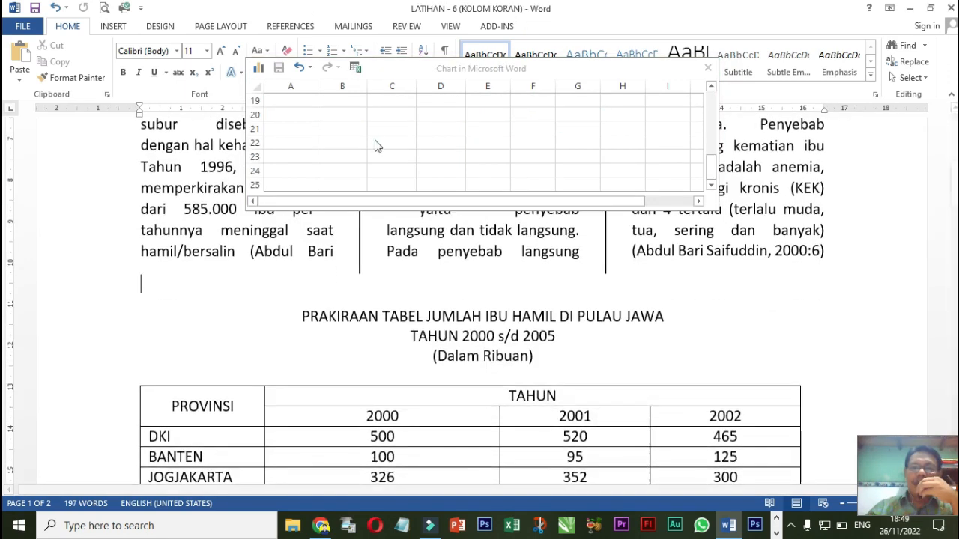
Step: Set the data sheet's 2001 values to 520 for DKI, 95 for BANTEN and 352 for JOGJAKARTA
left_click(372, 138)
scroll(374, 132, "up", 6)
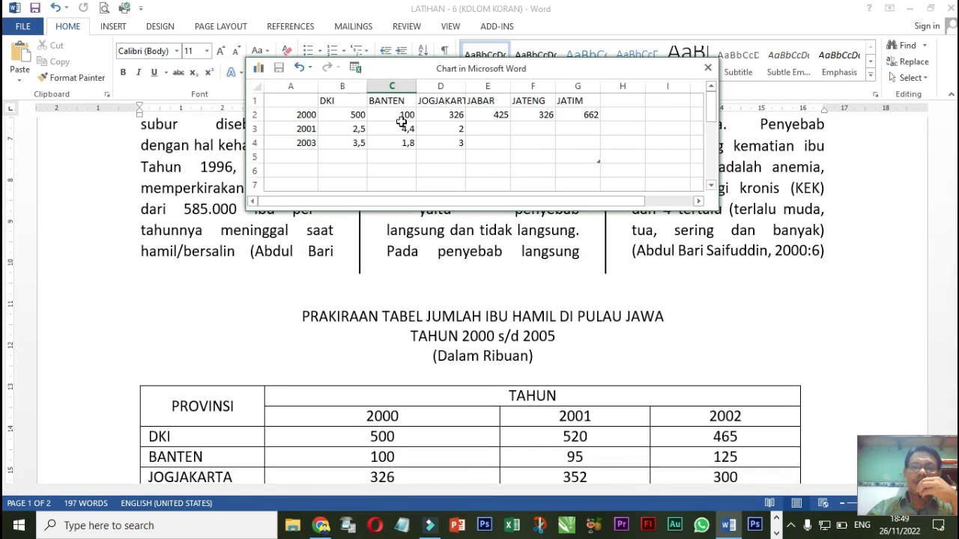
left_click(359, 131)
scroll(552, 370, "down", 1)
scroll(552, 370, "up", 1)
left_click(3, 252)
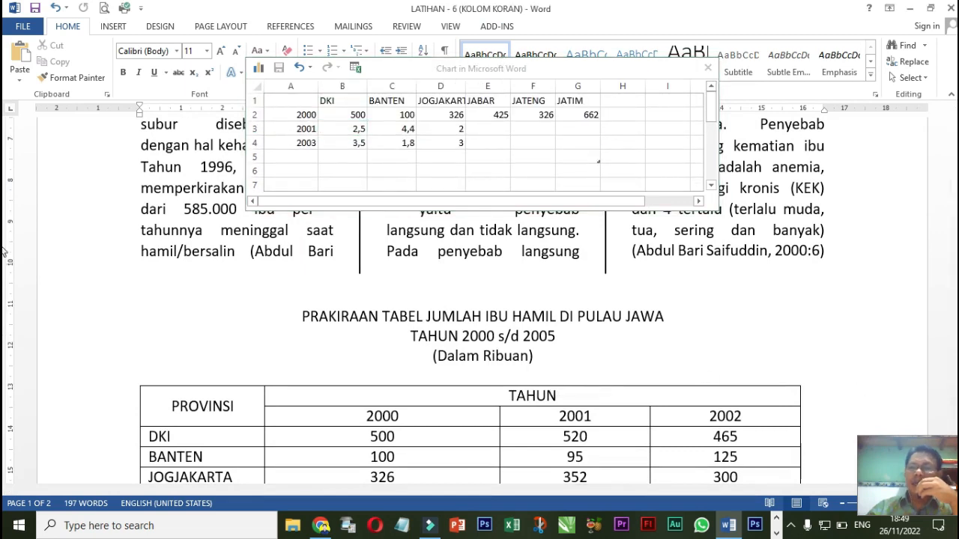
left_click(573, 396)
scroll(587, 407, "down", 2)
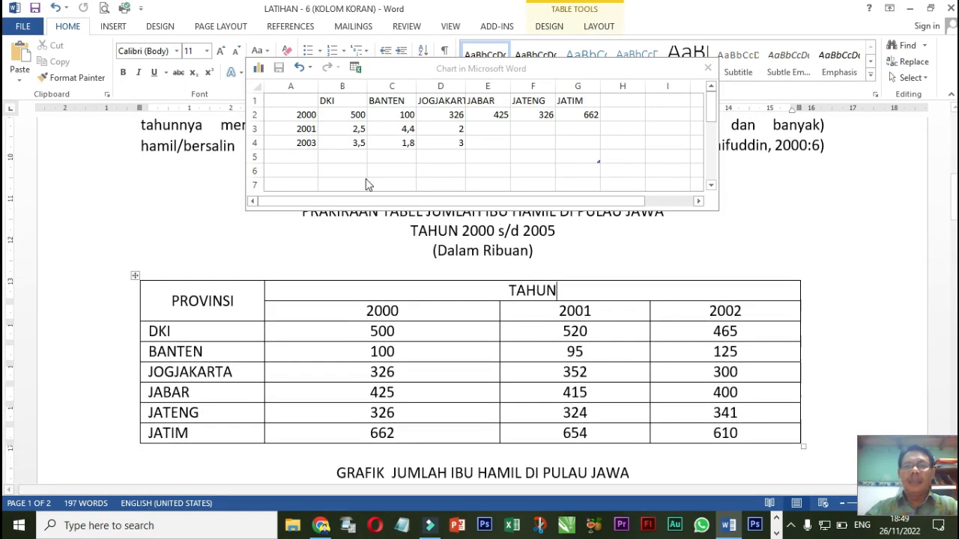
left_click(353, 128)
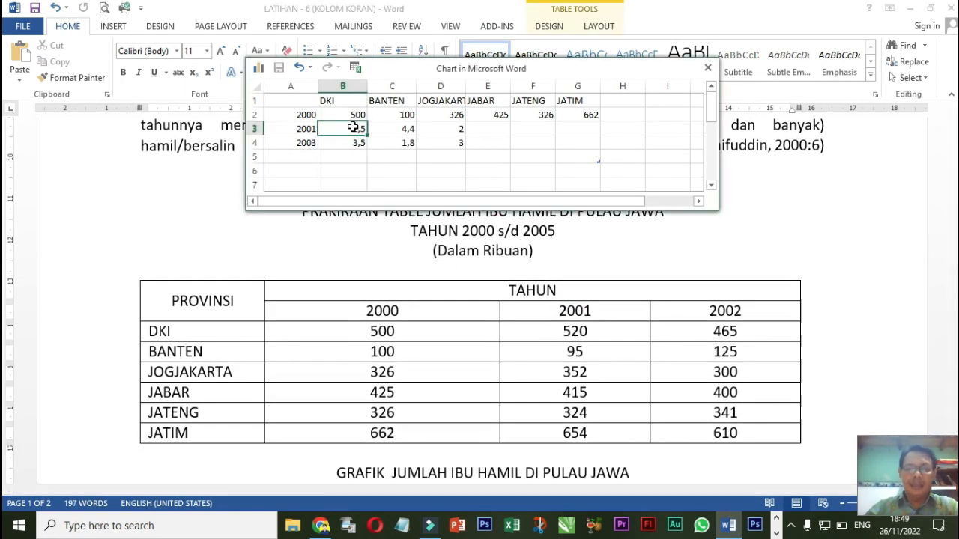
double_click(353, 128)
type("520")
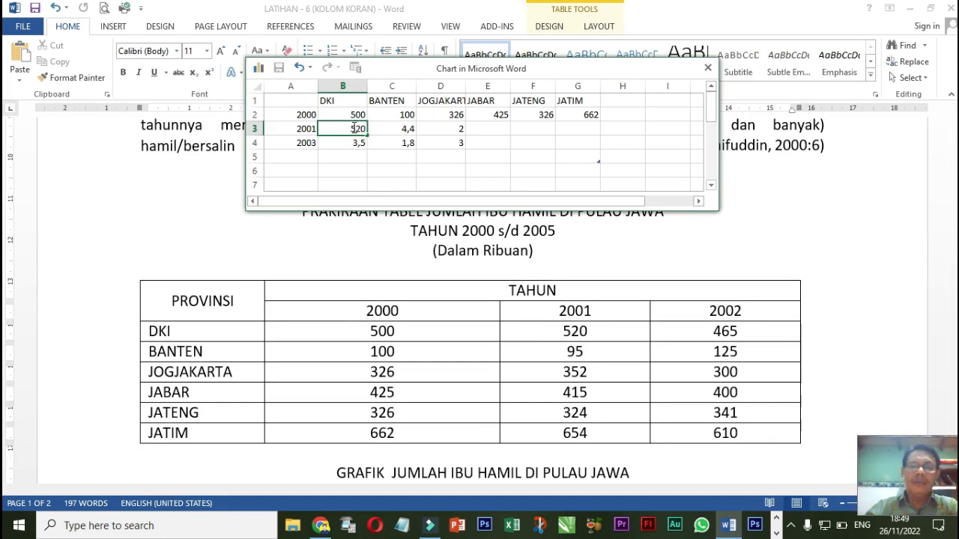
left_click(403, 132)
type("95")
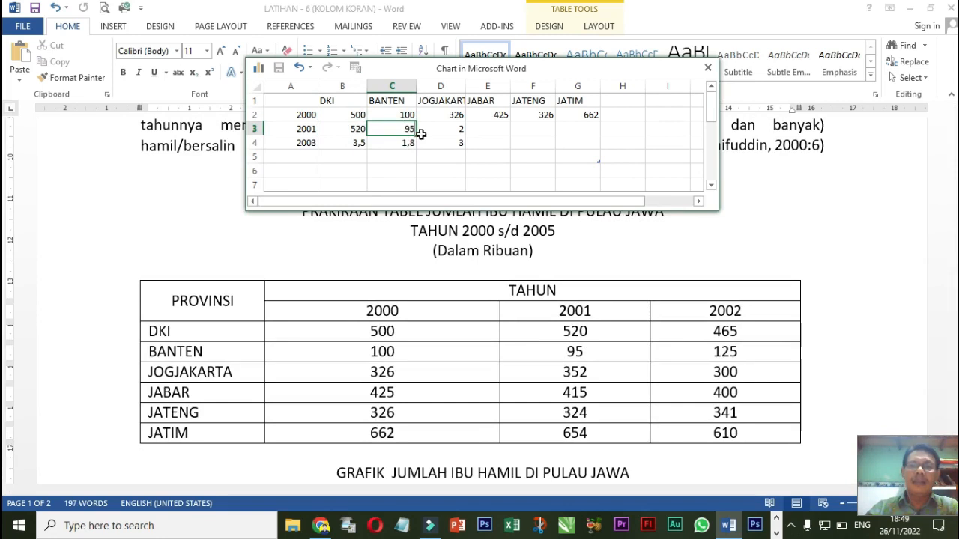
left_click(438, 129)
type("35")
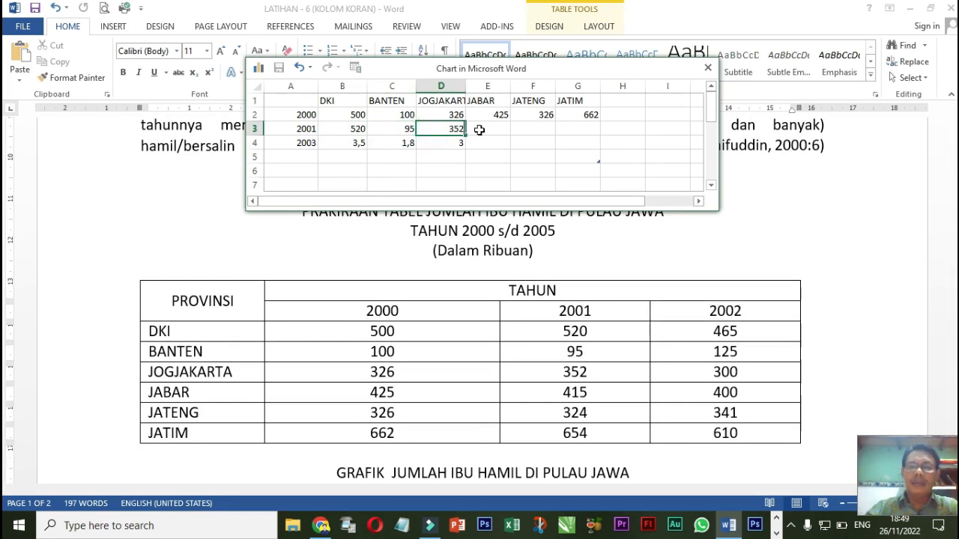
Step: Complete the data sheet's 2001 row with 415 for JABAR, 324 for JATENG and 654 for JATIM
left_click(480, 129)
type("41")
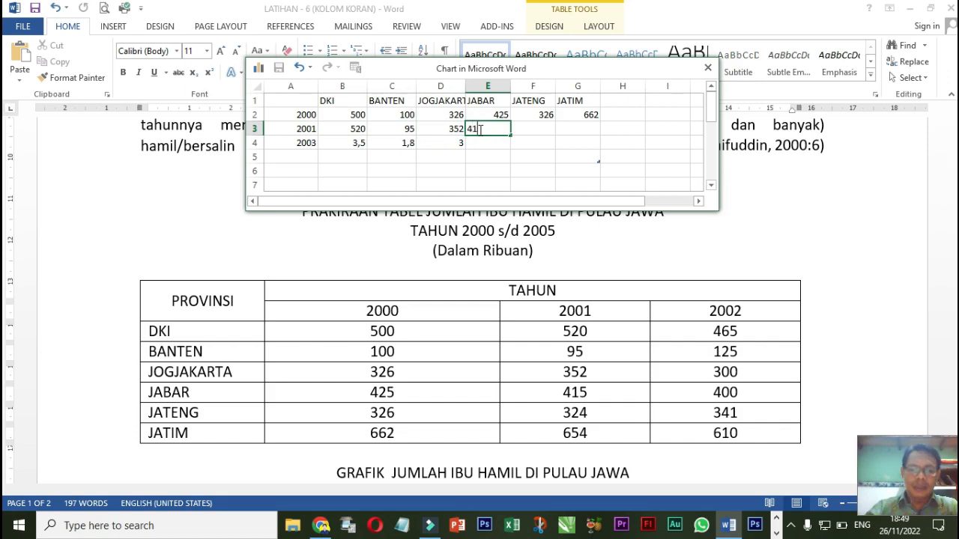
type("5")
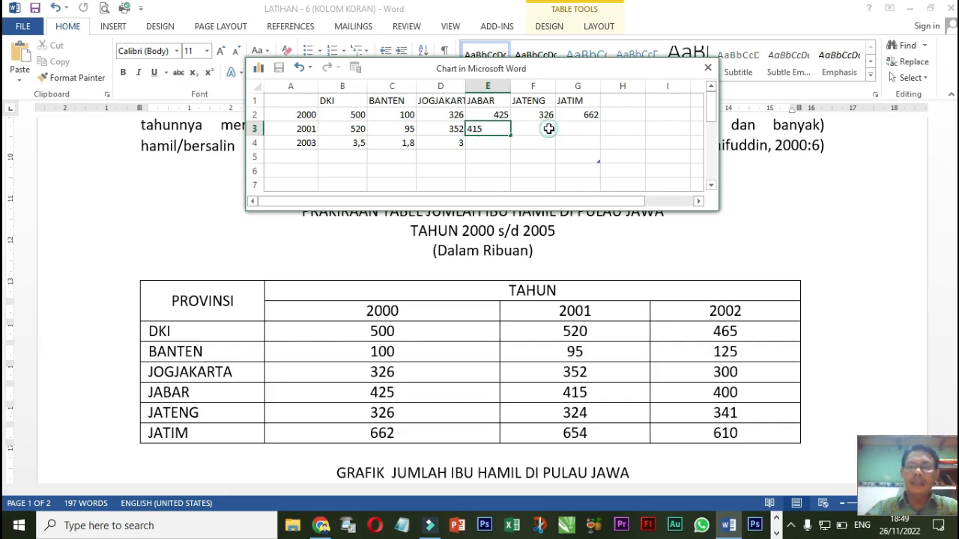
left_click(549, 132)
type("324")
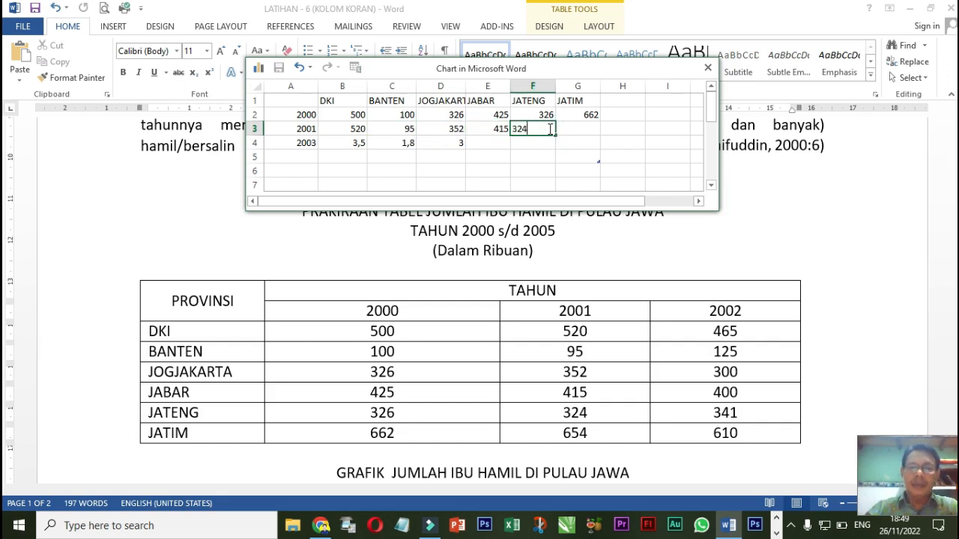
left_click(566, 132)
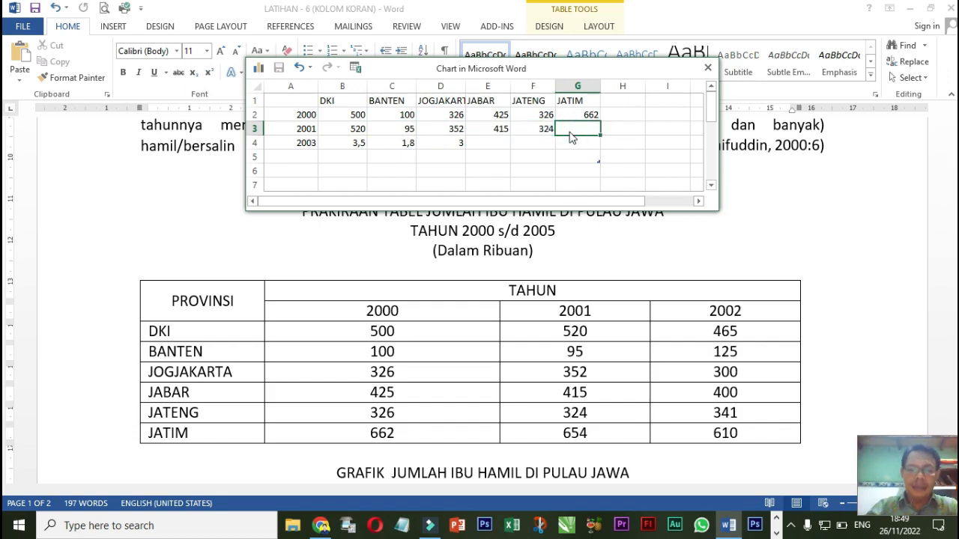
type("654")
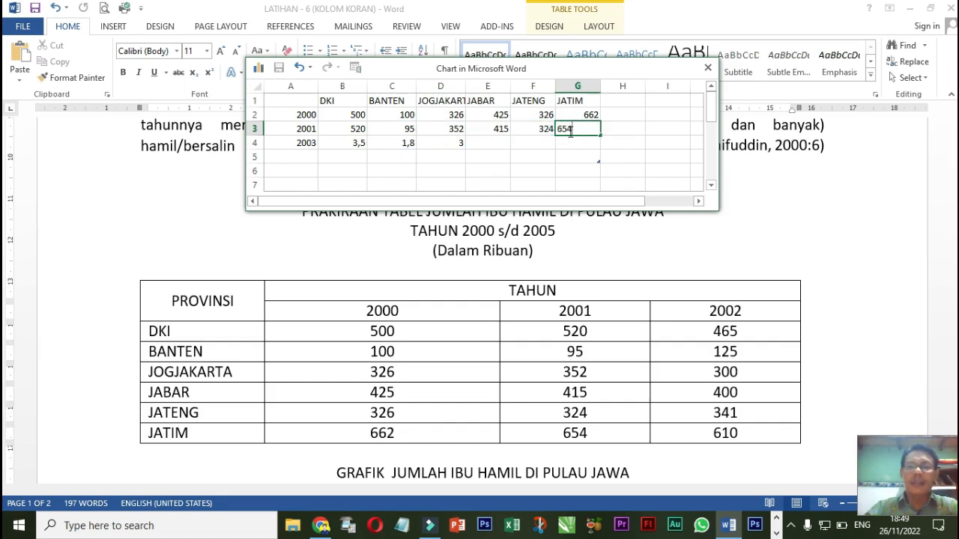
Step: Set the values in the data sheet's 2003 row to 456 for DKI, 125 for BANTEN and 300 for JOGJAKARTA
left_click(357, 147)
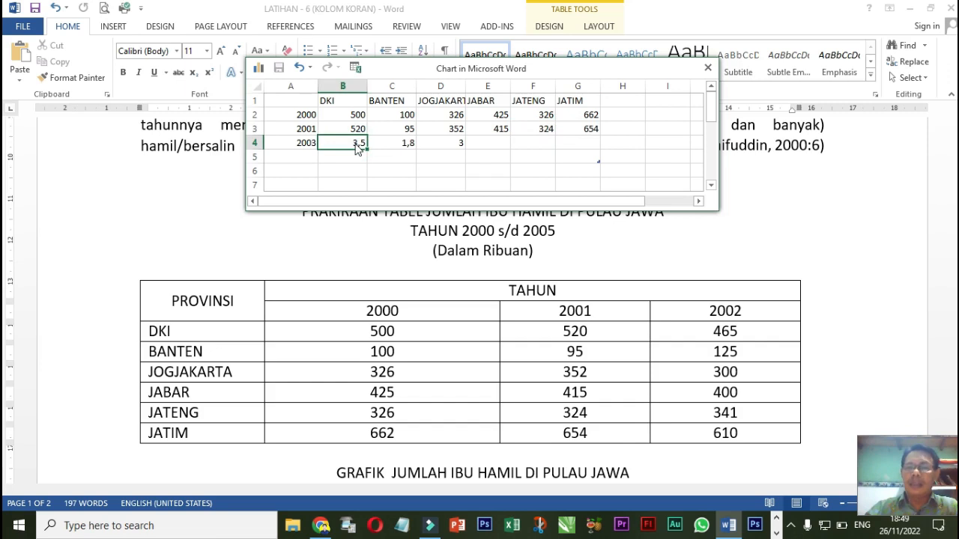
type("456")
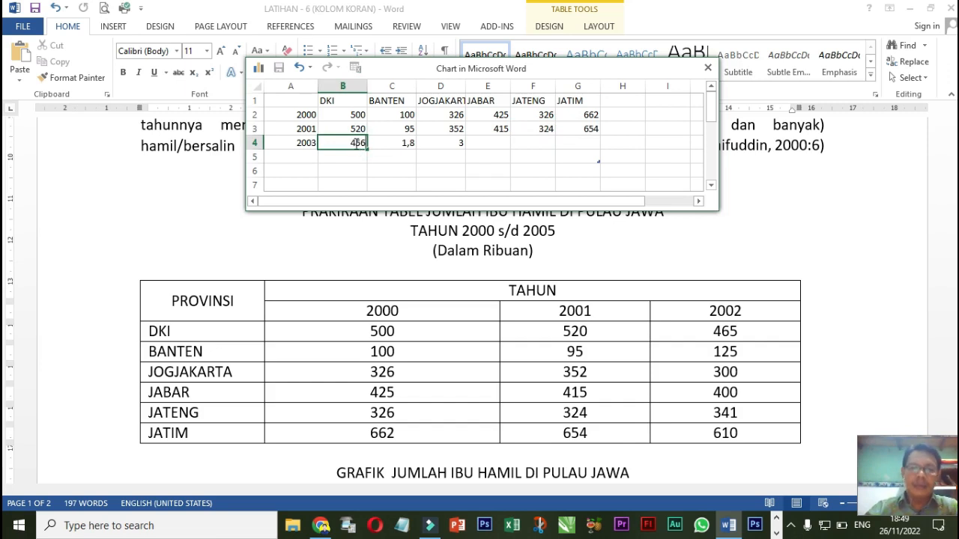
left_click(386, 144)
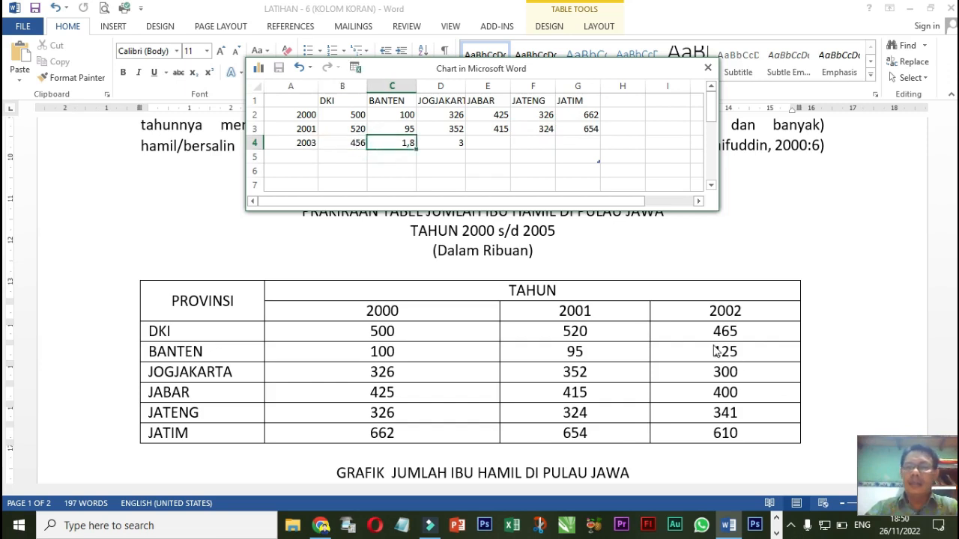
type("125")
left_click(453, 143)
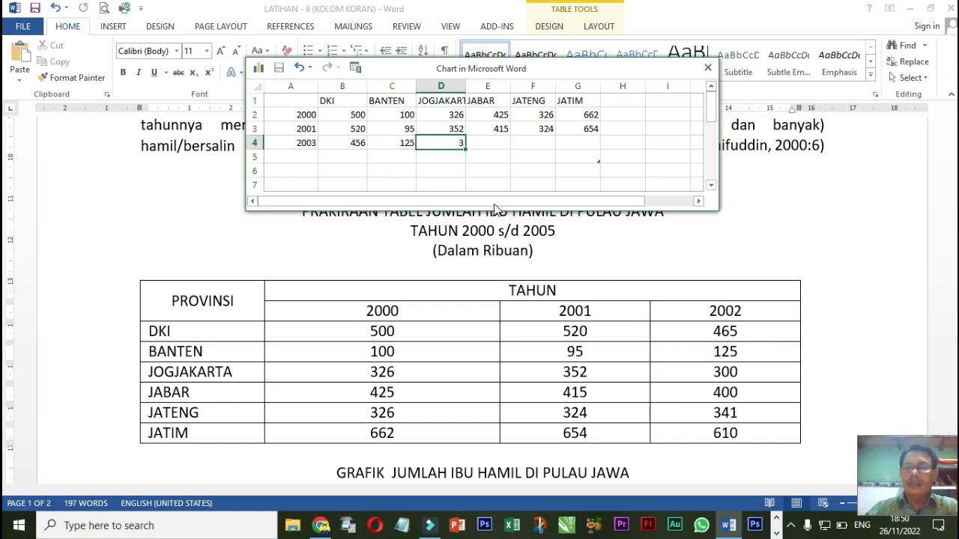
type("300")
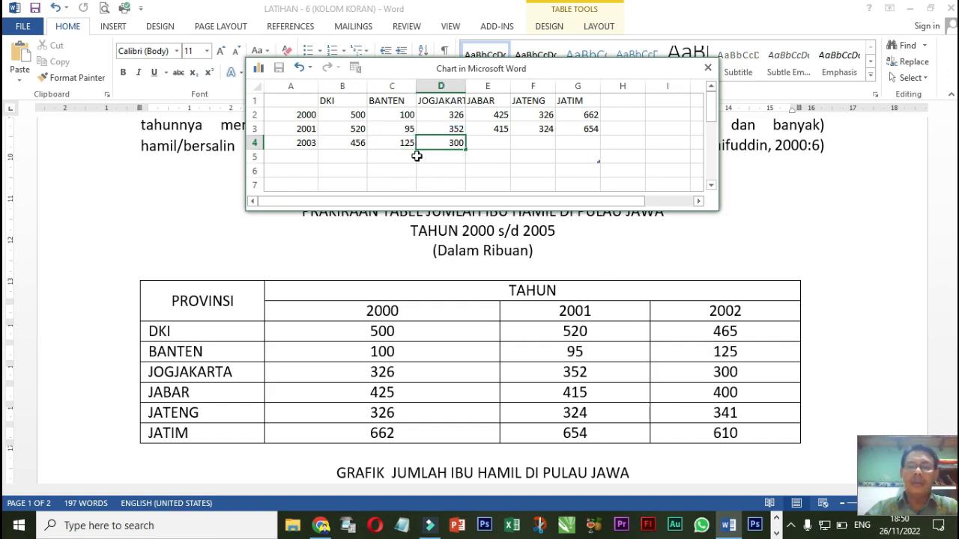
Step: Complete the data sheet's 2003 row with 400 for JABAR, 341 for JATENG and 610 for JATIM
left_click(483, 146)
type("400")
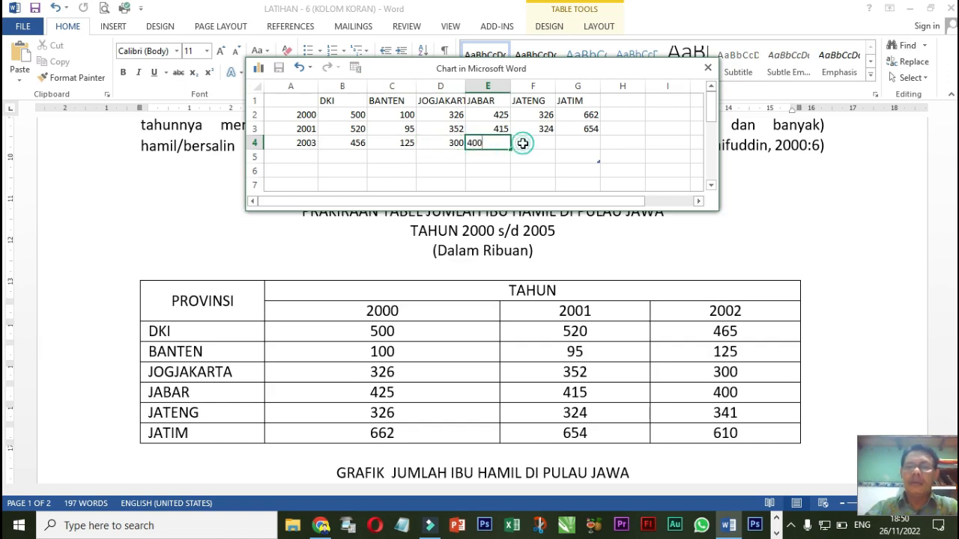
left_click(525, 148)
type("341")
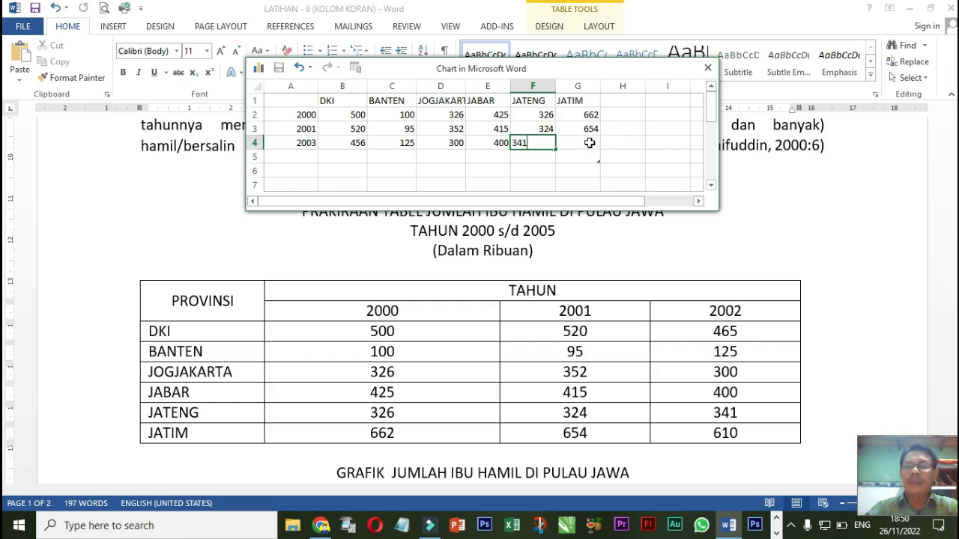
left_click(591, 145)
type("6")
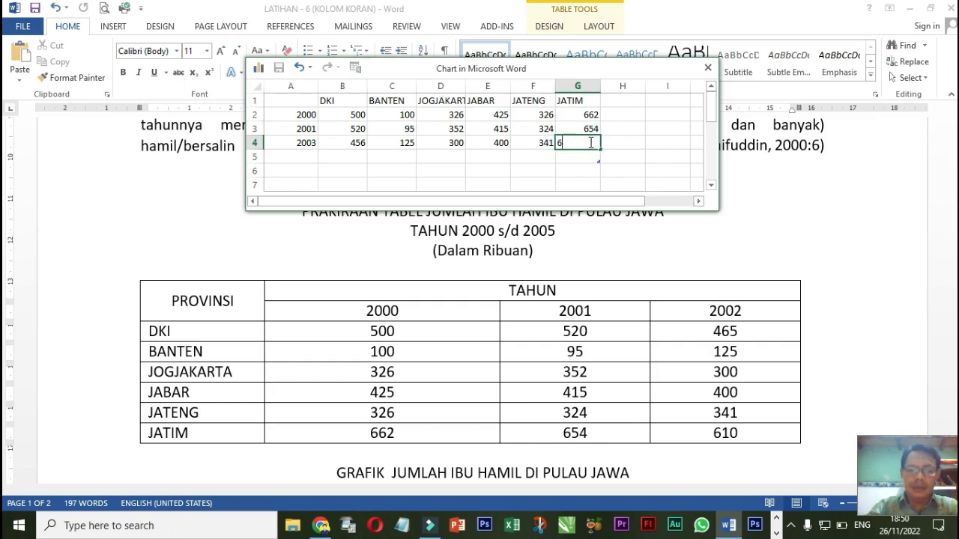
type("10")
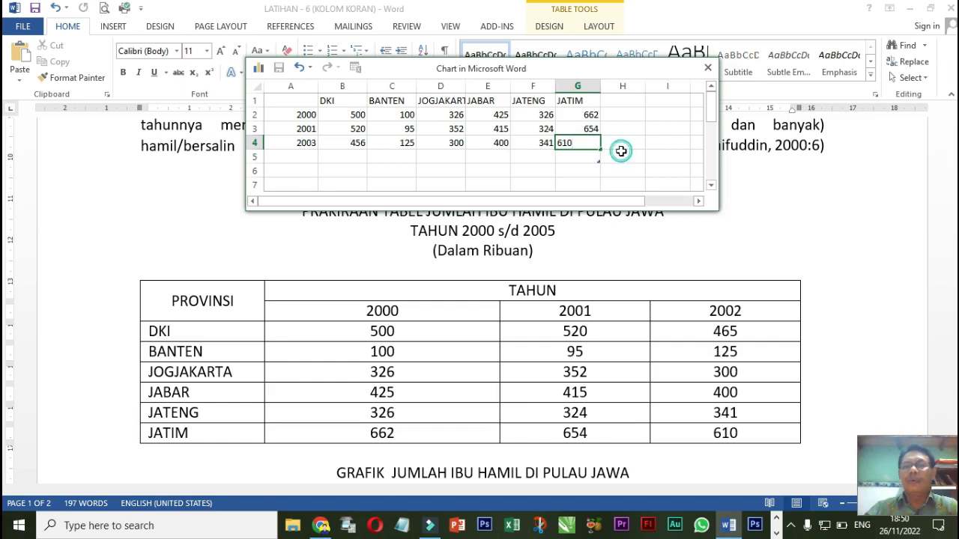
left_click(621, 155)
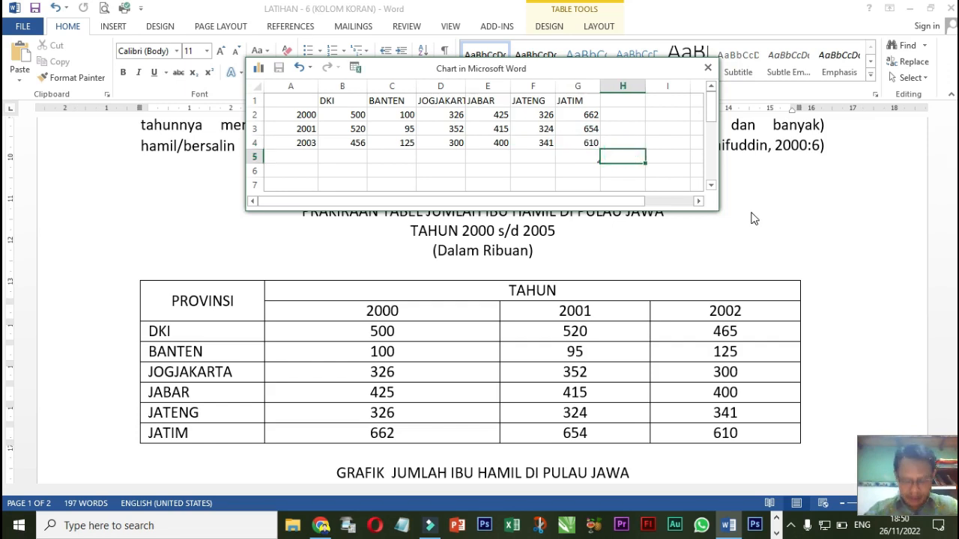
Step: Close the chart's data sheet and look for the updated chart below the province table
left_click(708, 67)
scroll(409, 263, "down", 6)
scroll(408, 262, "down", 10)
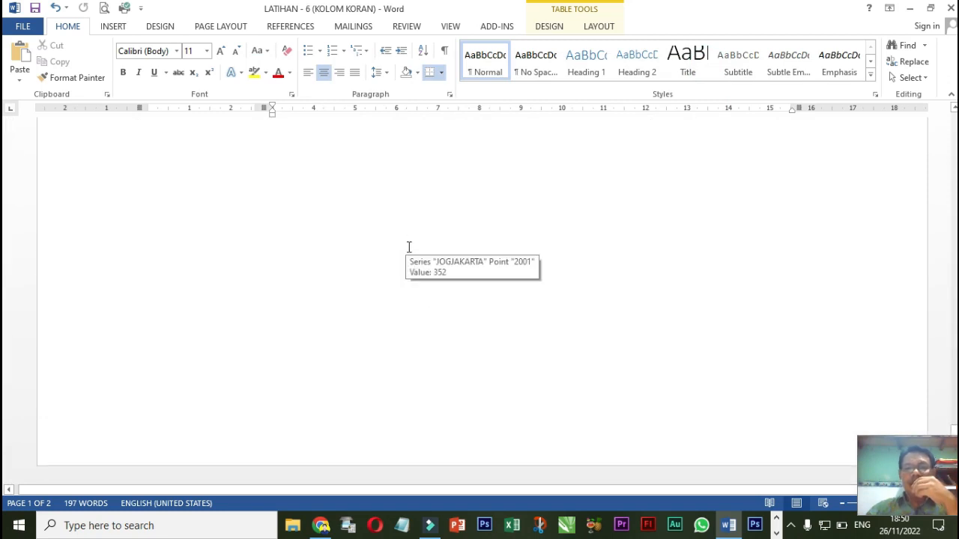
scroll(411, 248, "up", 5)
scroll(442, 263, "up", 5)
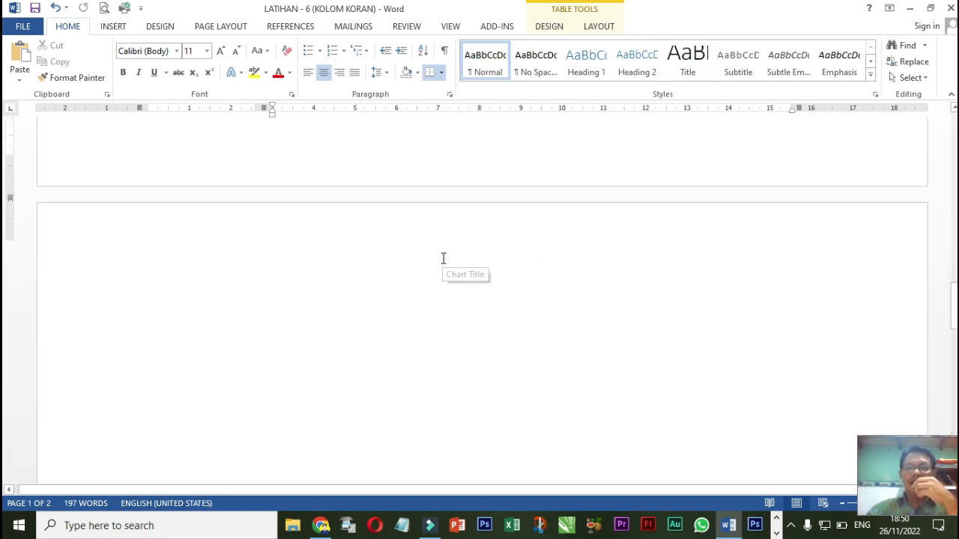
Step: Delete the placeholder title above the columns of the 3-D chart
left_click(449, 237)
scroll(438, 243, "up", 5)
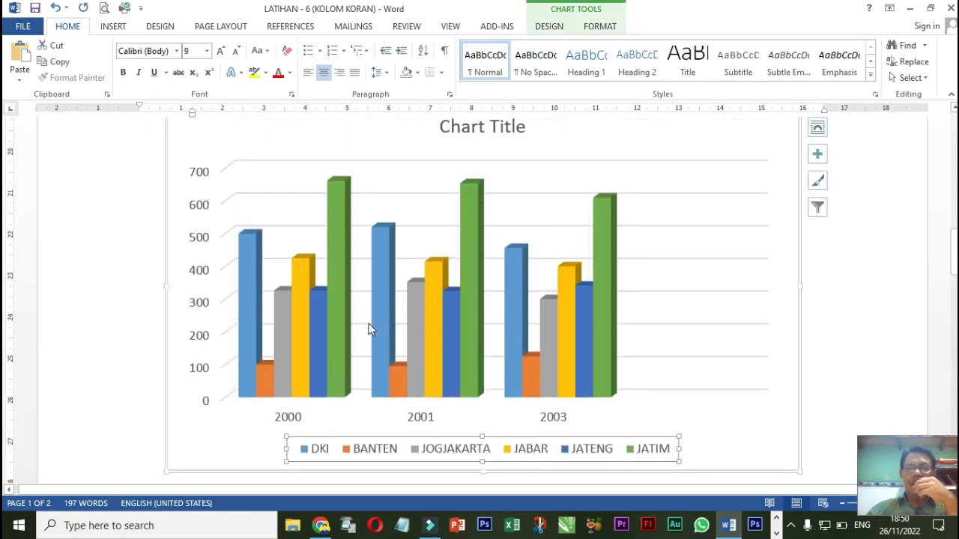
scroll(501, 236, "up", 7)
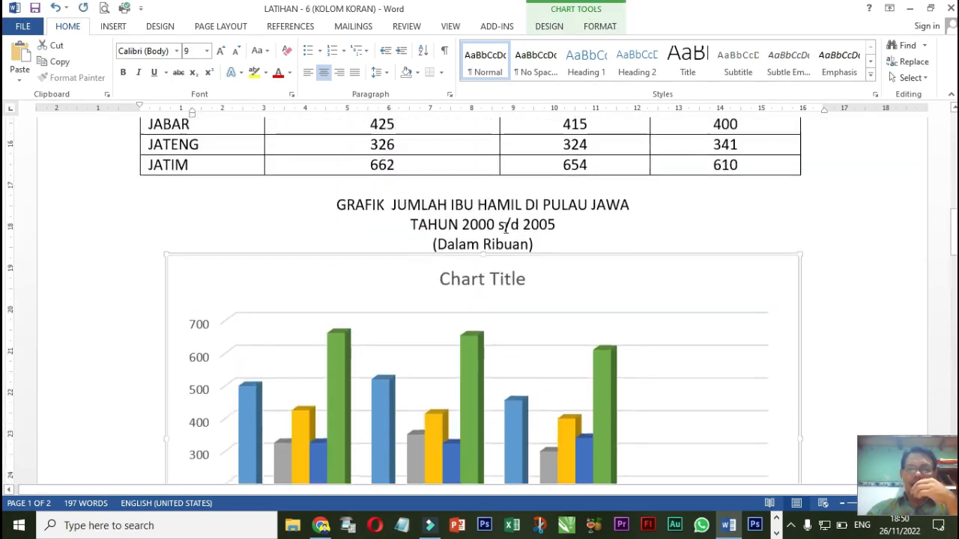
scroll(498, 256, "down", 3)
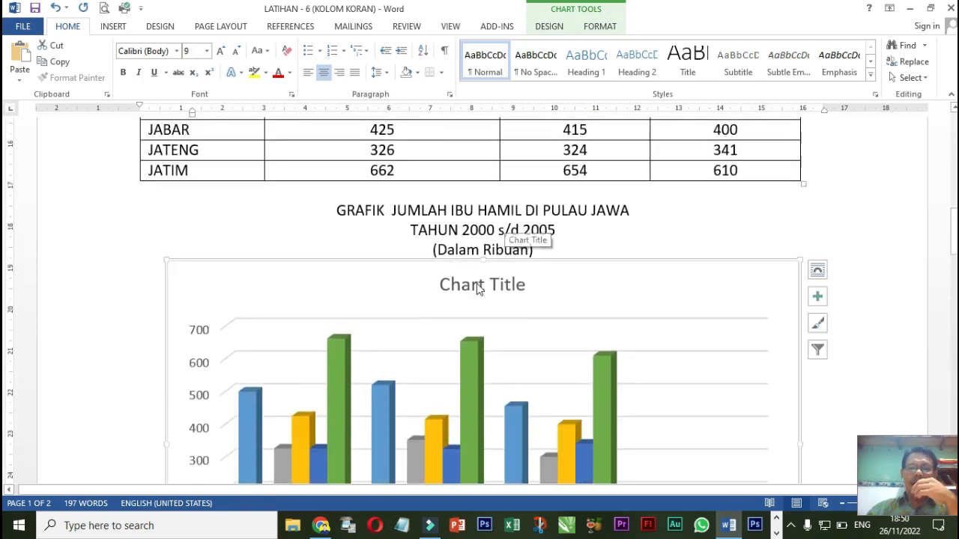
left_click(479, 287)
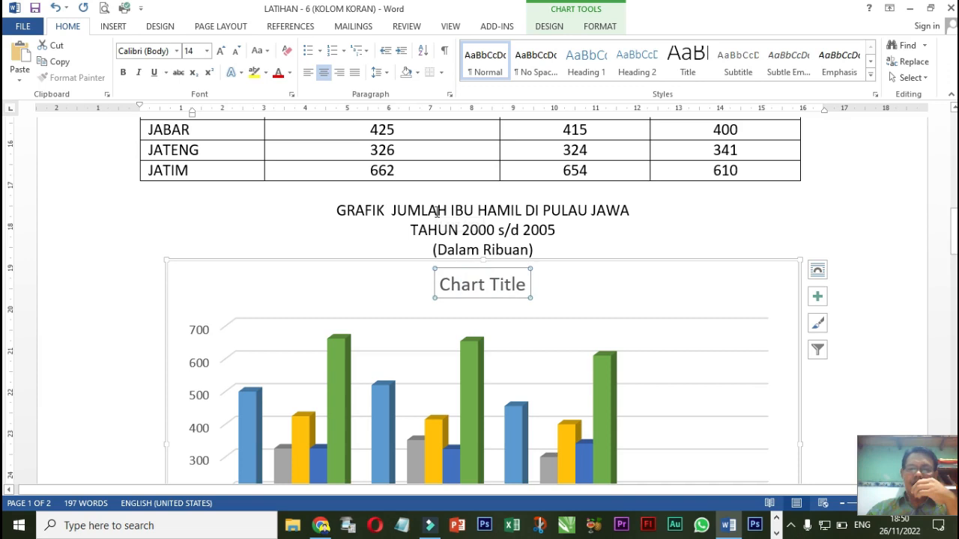
left_click(552, 297)
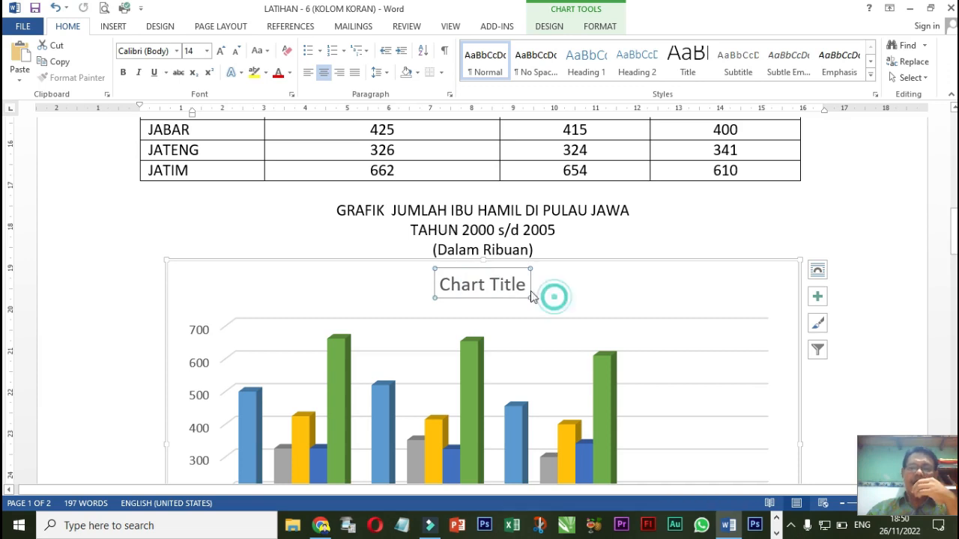
left_click(499, 268)
key("Delete")
Step: Add data labels to the chart's DKI and BANTEN series
scroll(296, 326, "down", 6)
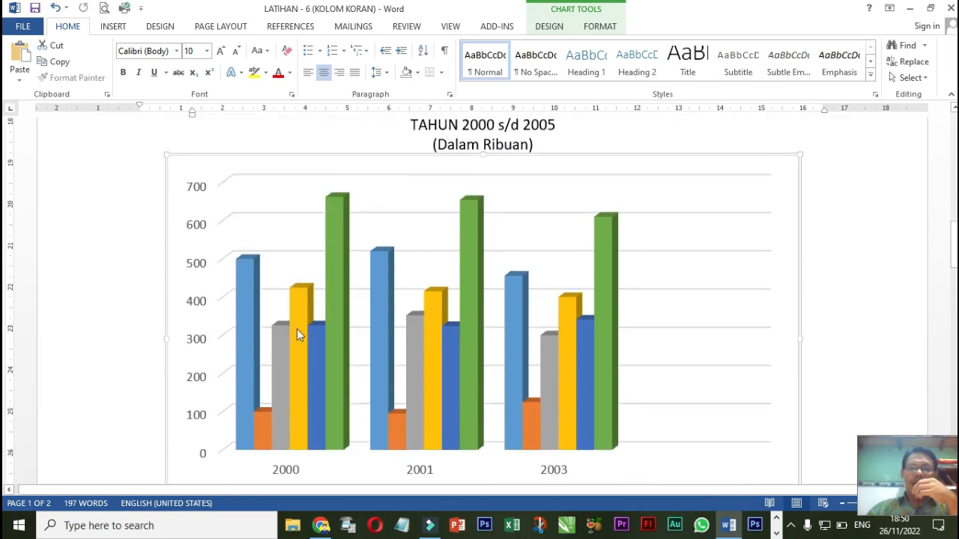
scroll(318, 280, "up", 3)
scroll(295, 337, "up", 1)
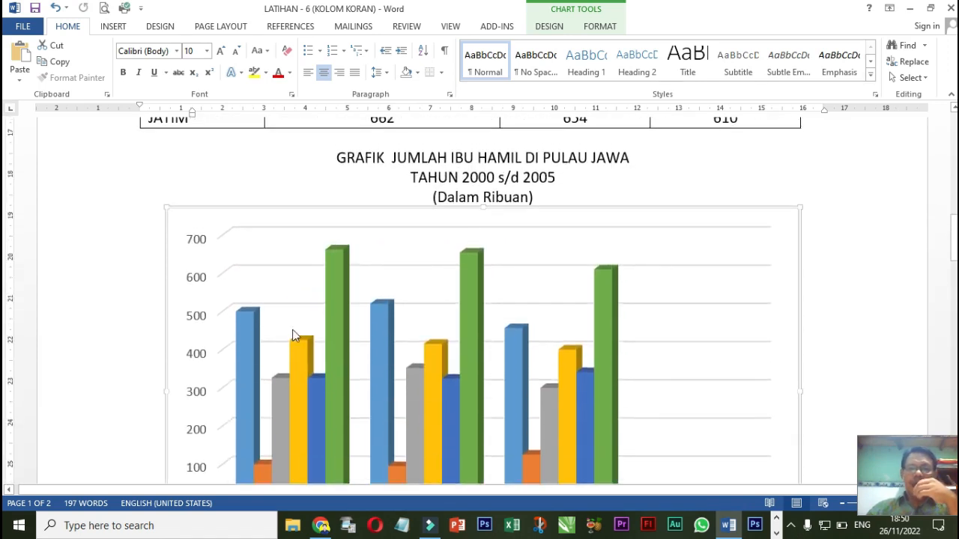
scroll(282, 344, "down", 1)
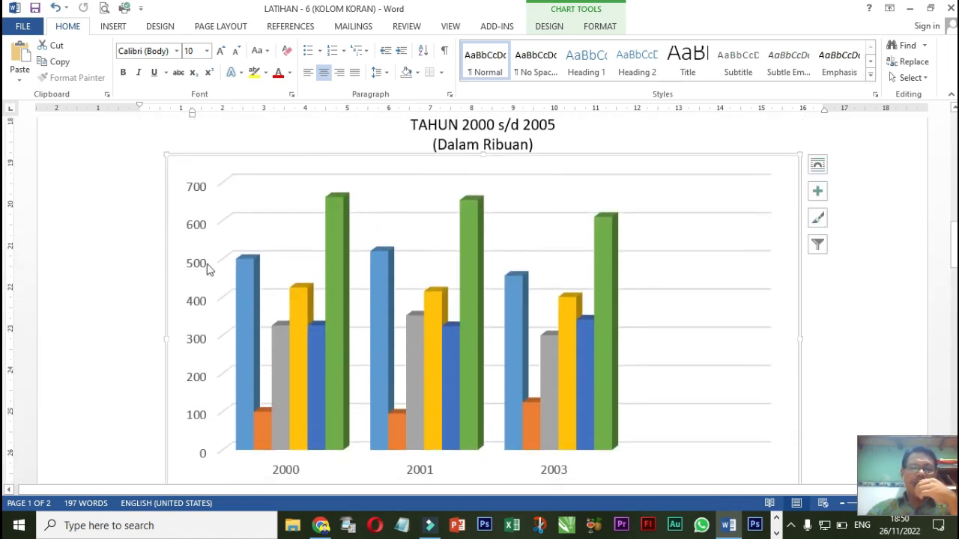
mouse_move(274, 334)
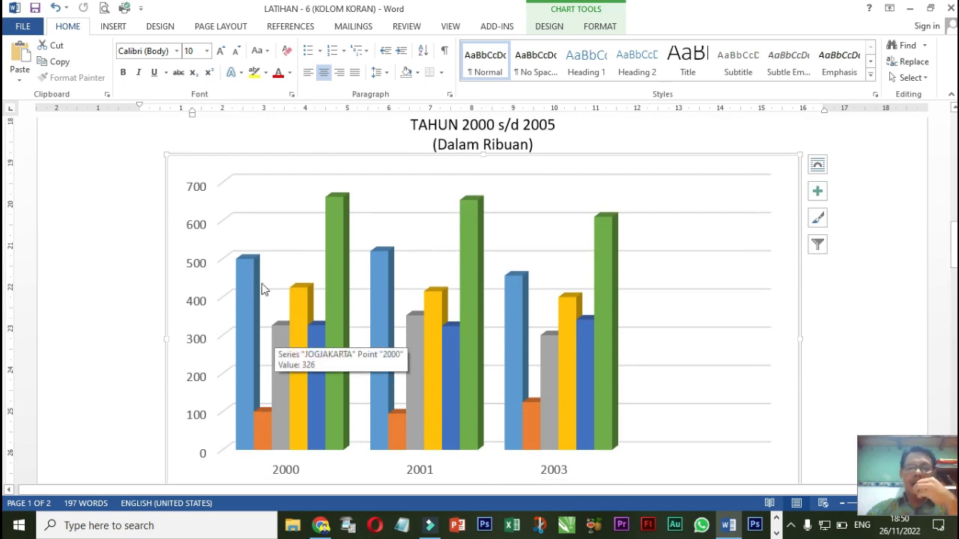
right_click(246, 269)
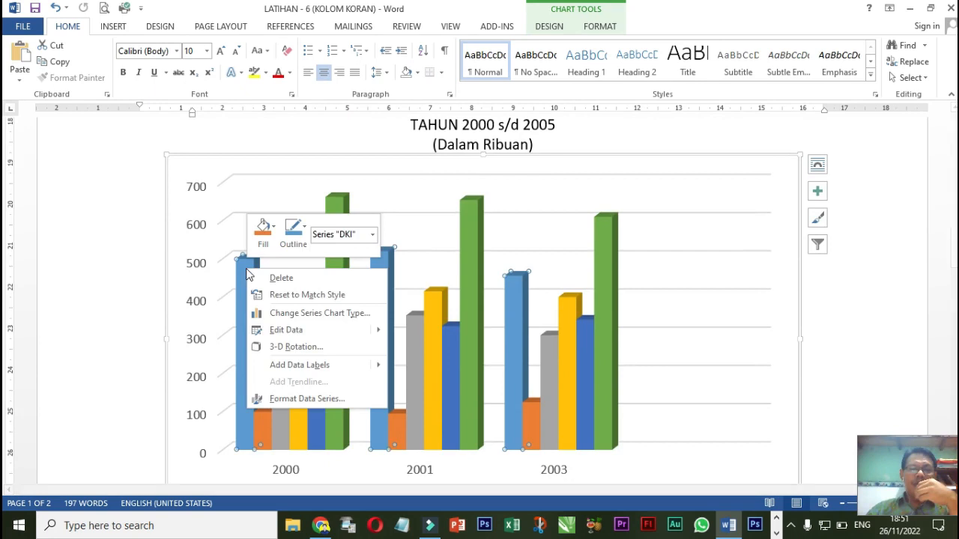
mouse_move(283, 370)
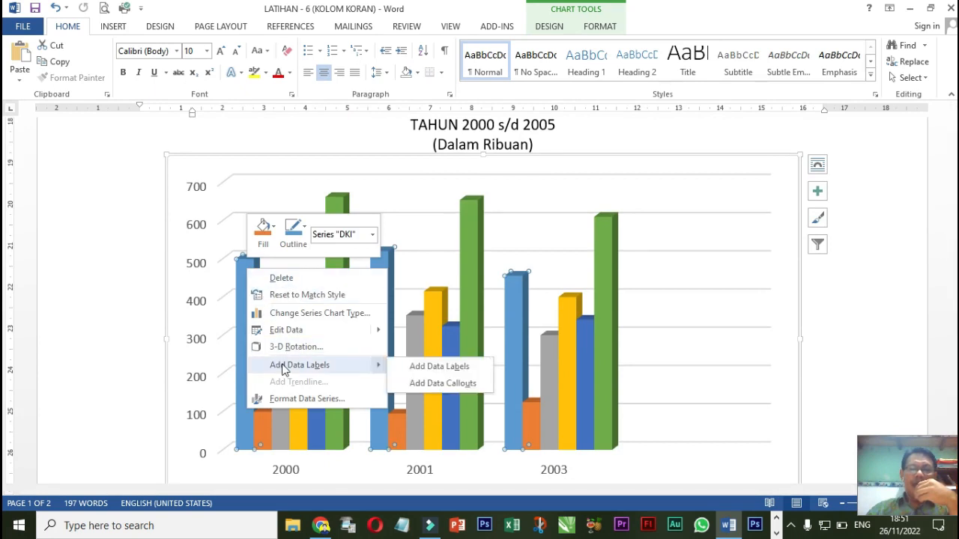
left_click(426, 367)
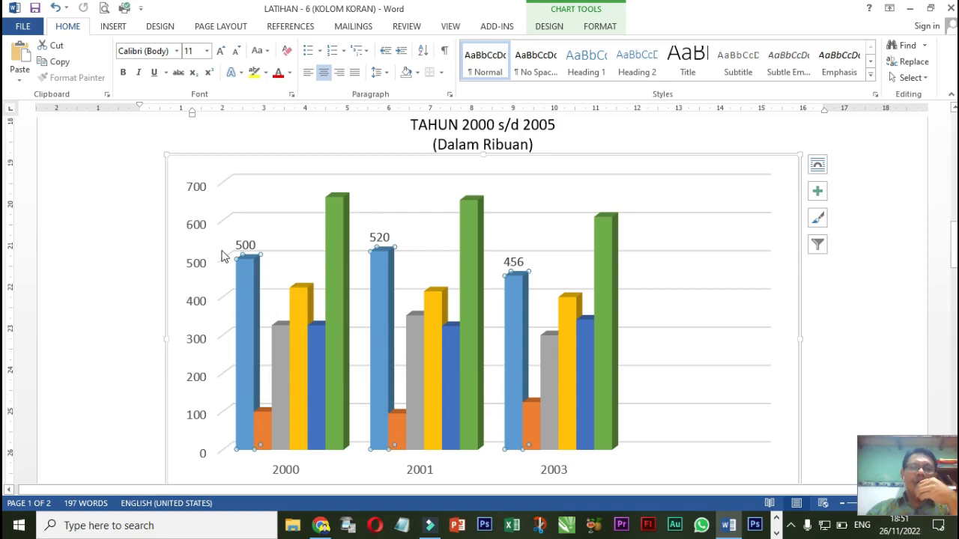
right_click(263, 423)
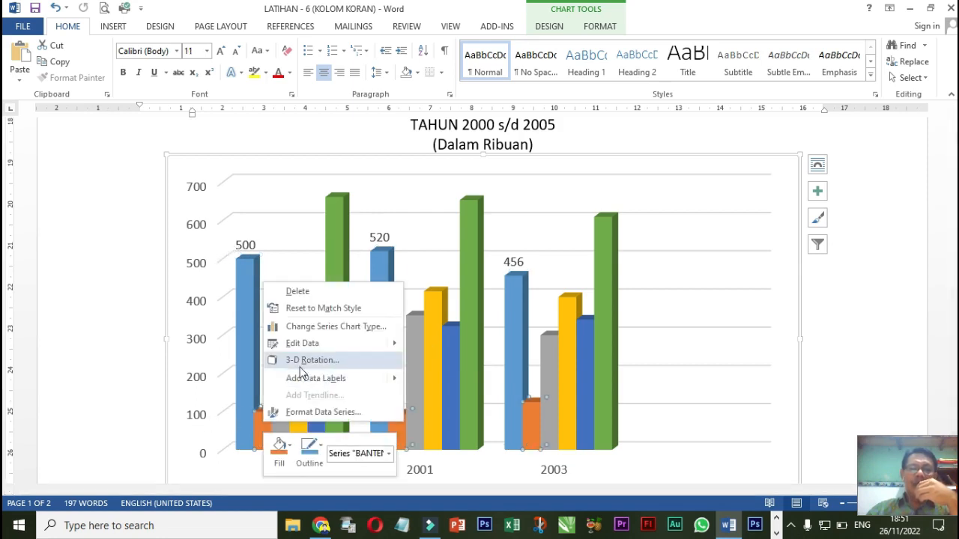
mouse_move(351, 380)
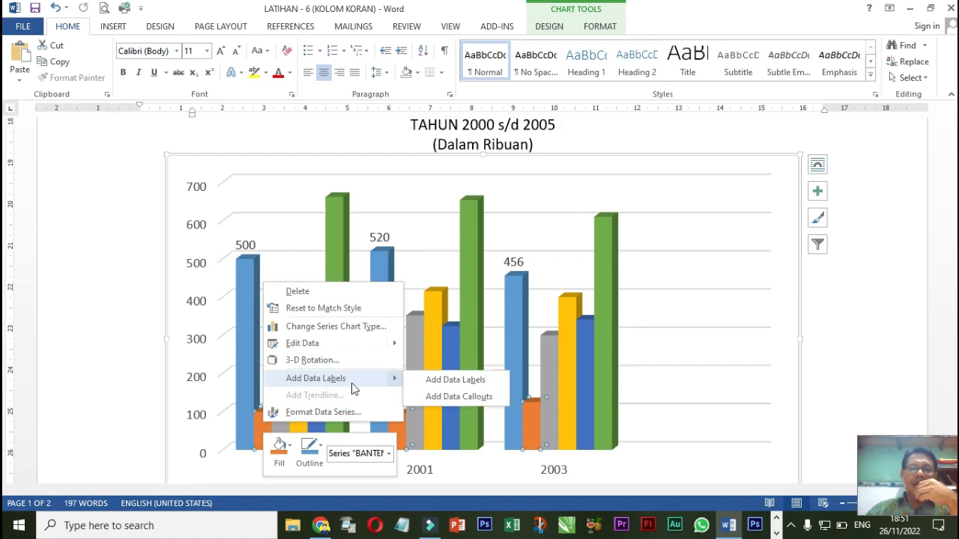
left_click(427, 382)
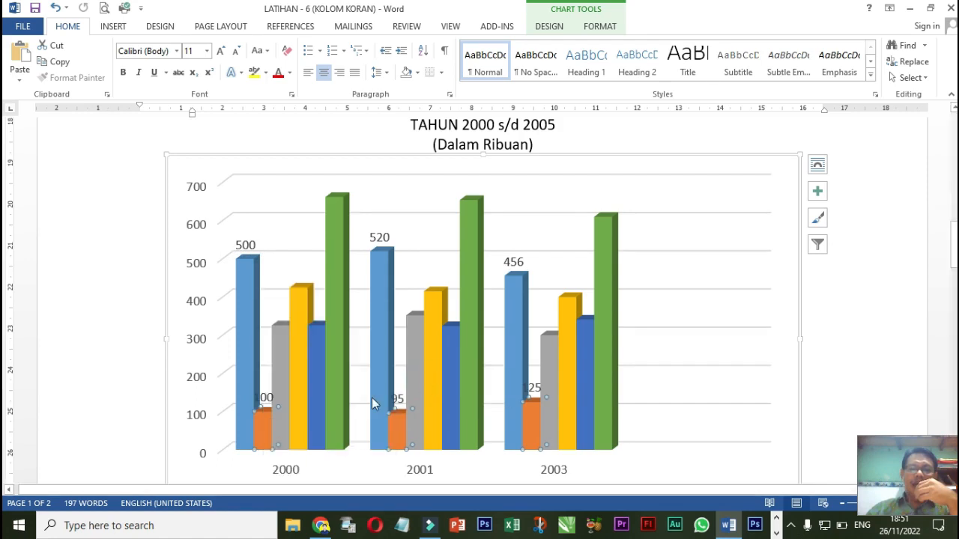
Step: Add data labels to the chart's JOGJAKARTA and JABAR series
right_click(280, 336)
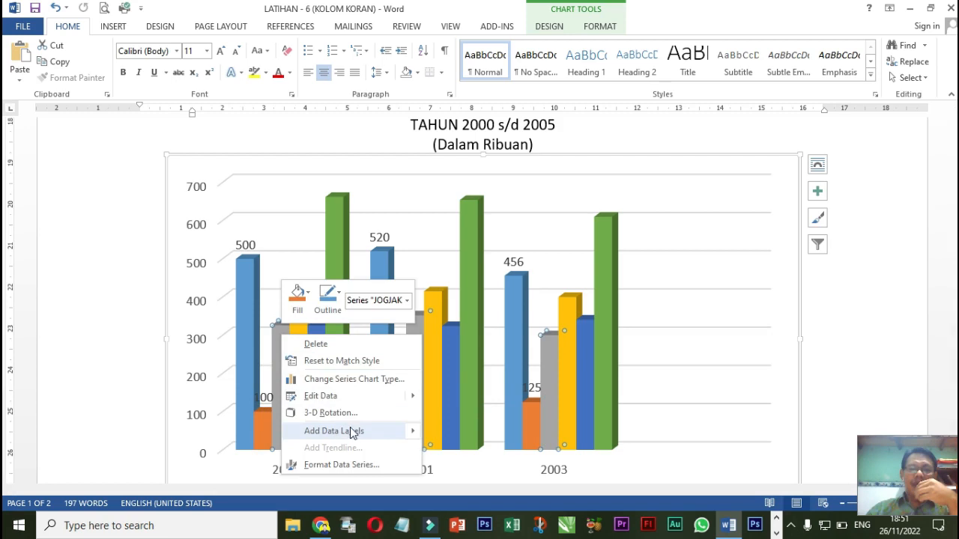
mouse_move(352, 434)
left_click(448, 430)
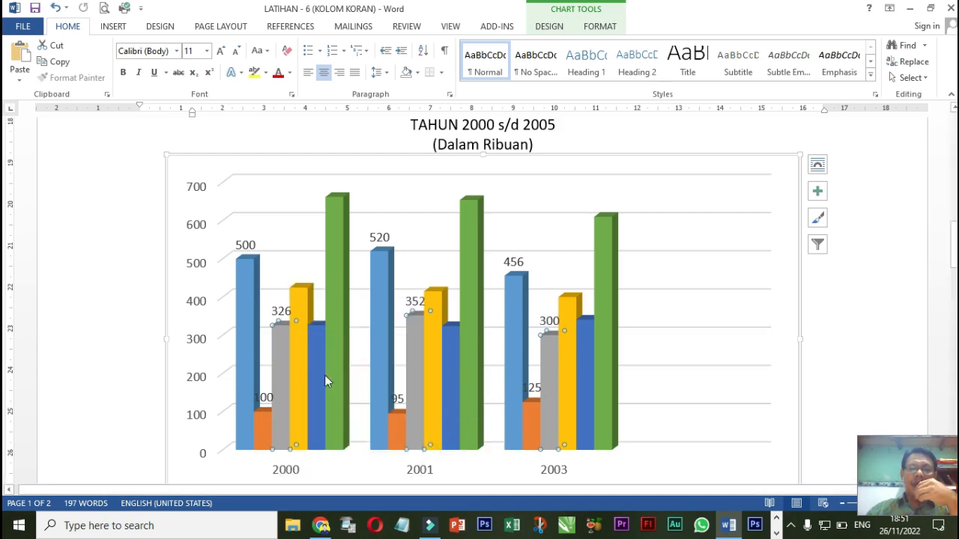
right_click(304, 303)
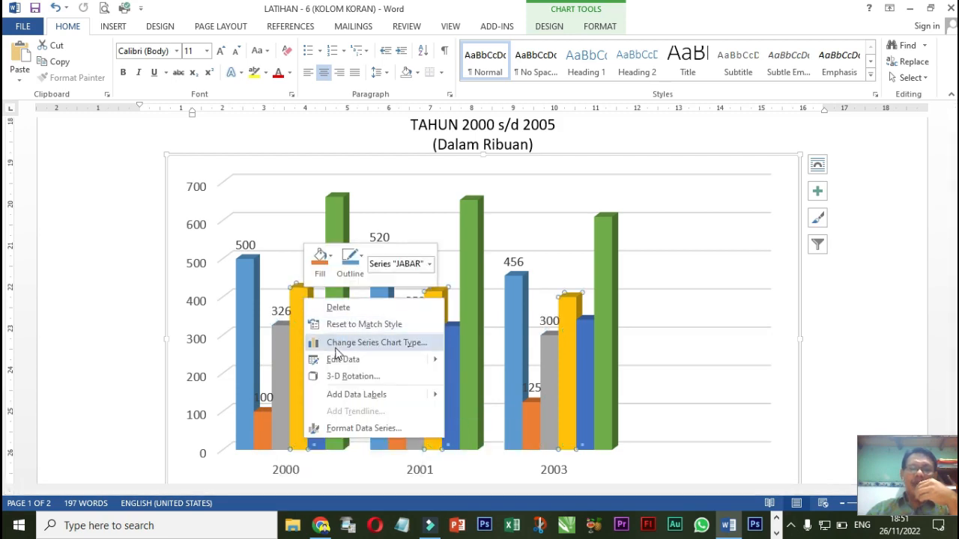
mouse_move(358, 399)
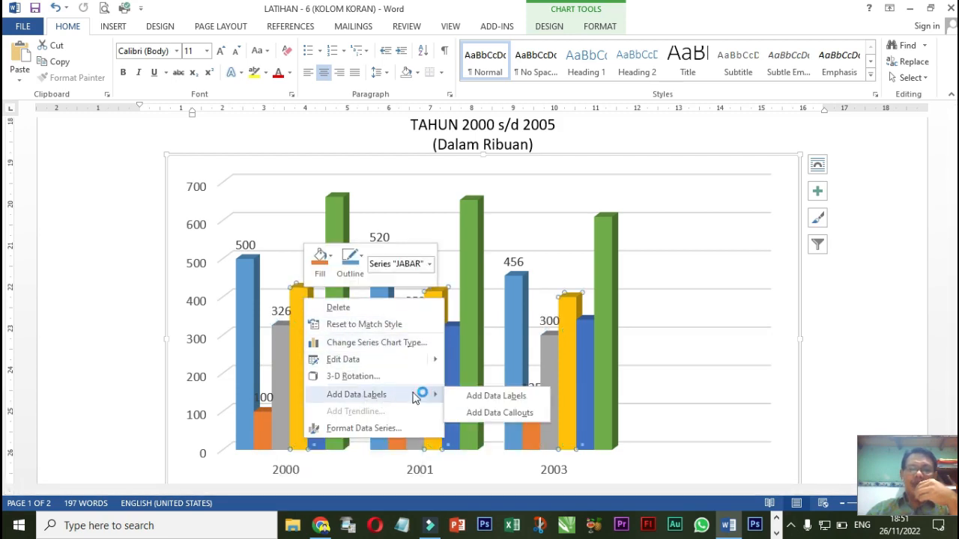
left_click(475, 403)
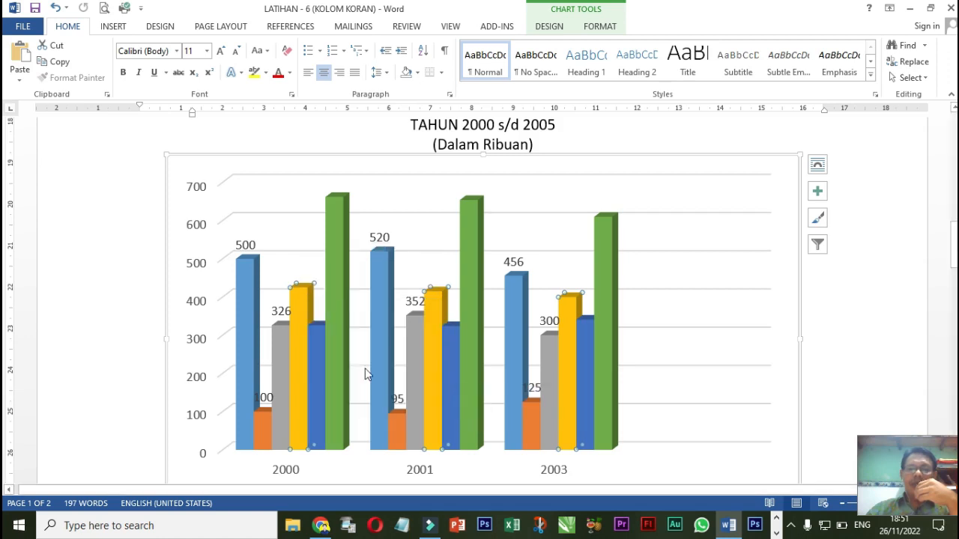
Step: Add data labels to the chart's JATENG and JATIM series
right_click(320, 335)
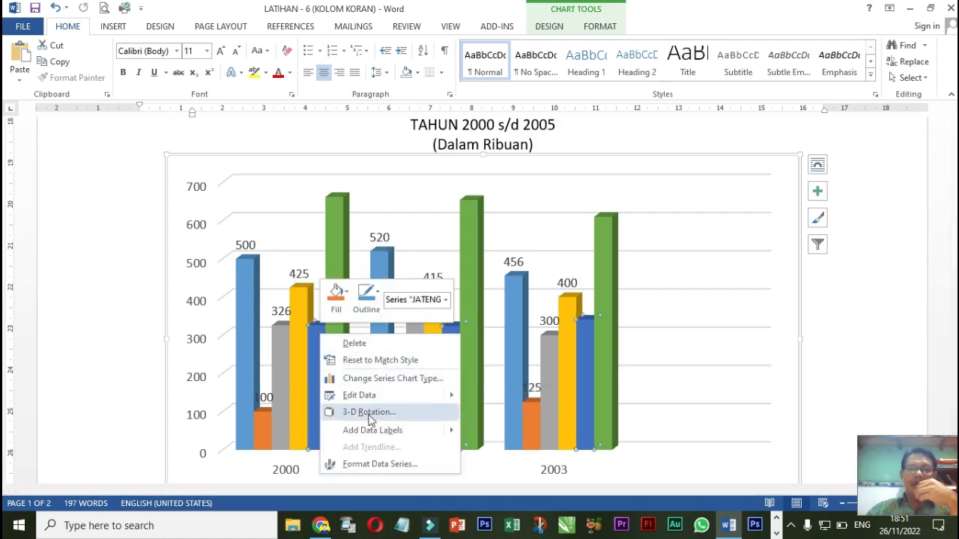
mouse_move(380, 435)
left_click(496, 431)
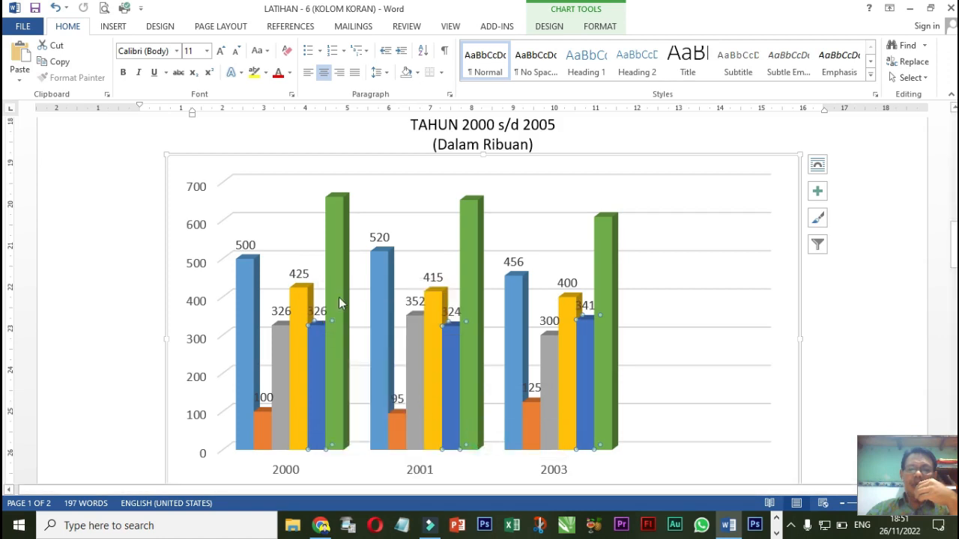
right_click(337, 209)
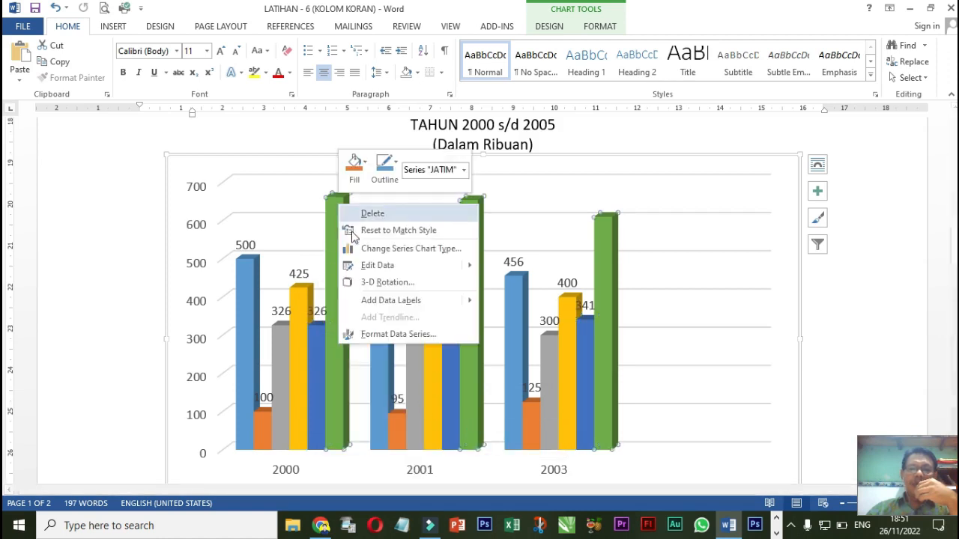
mouse_move(438, 302)
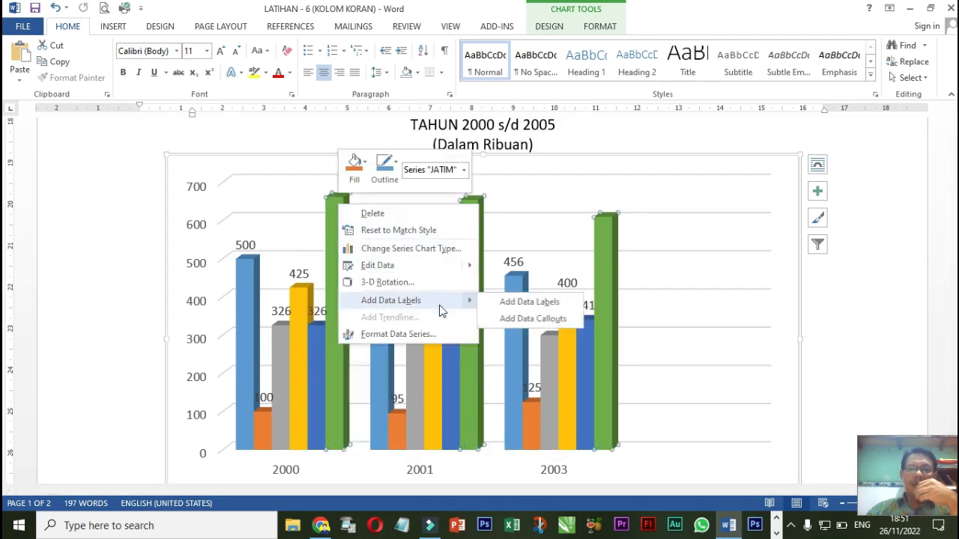
left_click(517, 310)
Step: Review the document from the newspaper columns through the province table to the labelled chart and its legend
scroll(449, 347, "down", 5)
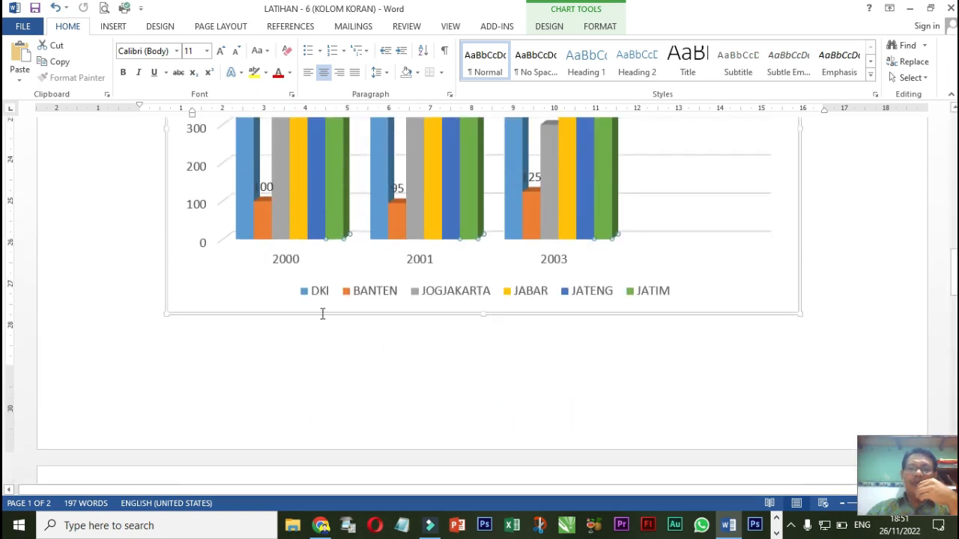
scroll(321, 312, "up", 1)
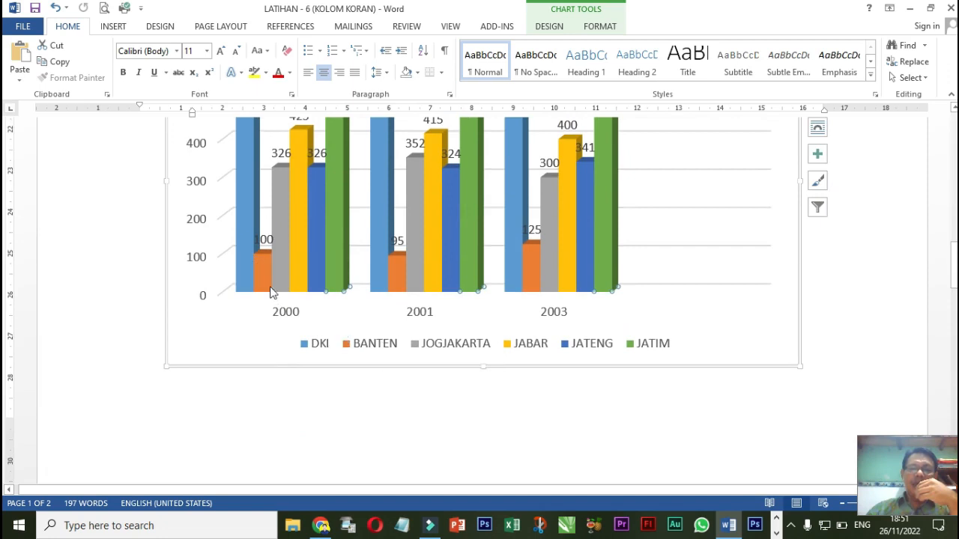
mouse_move(275, 285)
scroll(632, 266, "up", 6)
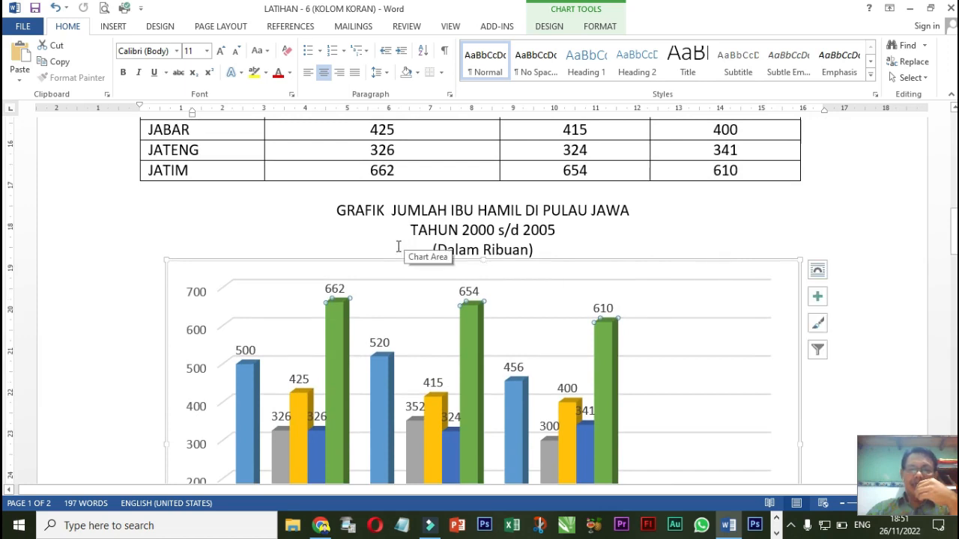
scroll(356, 225, "up", 4)
scroll(367, 266, "down", 6)
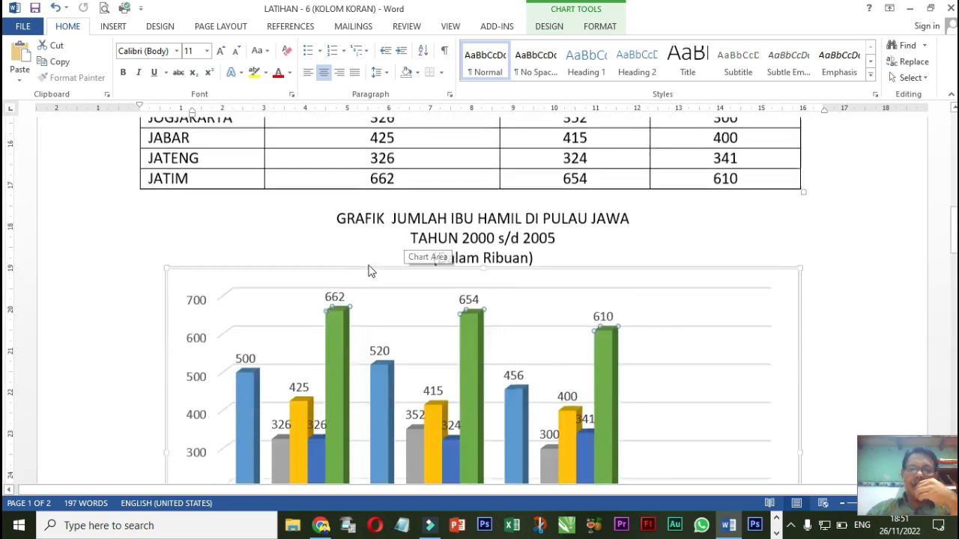
scroll(374, 260, "down", 4)
scroll(425, 242, "up", 9)
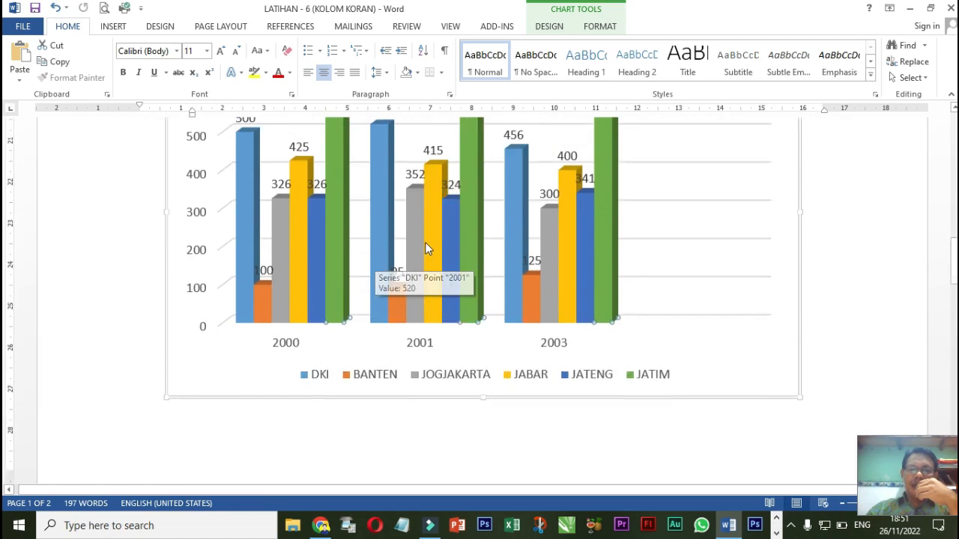
scroll(450, 236, "up", 10)
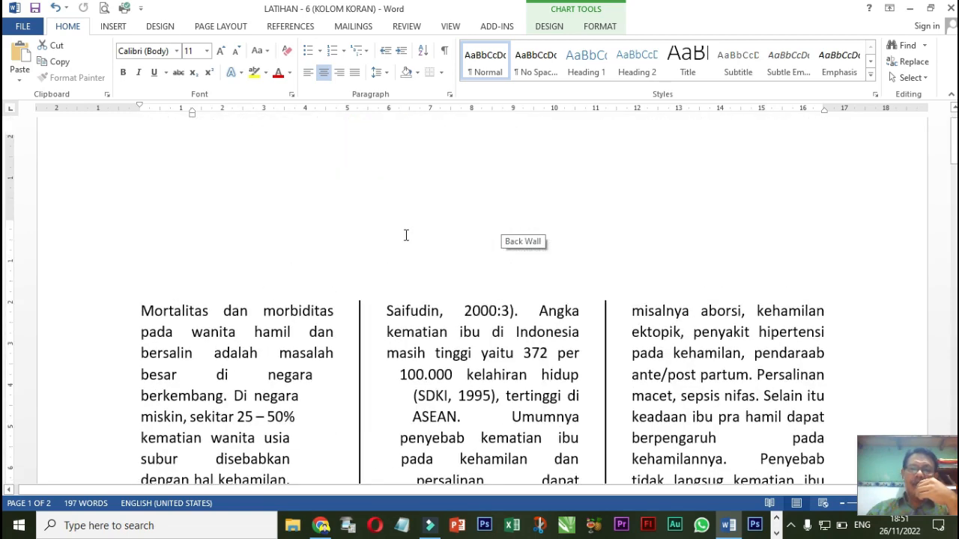
scroll(407, 243, "down", 14)
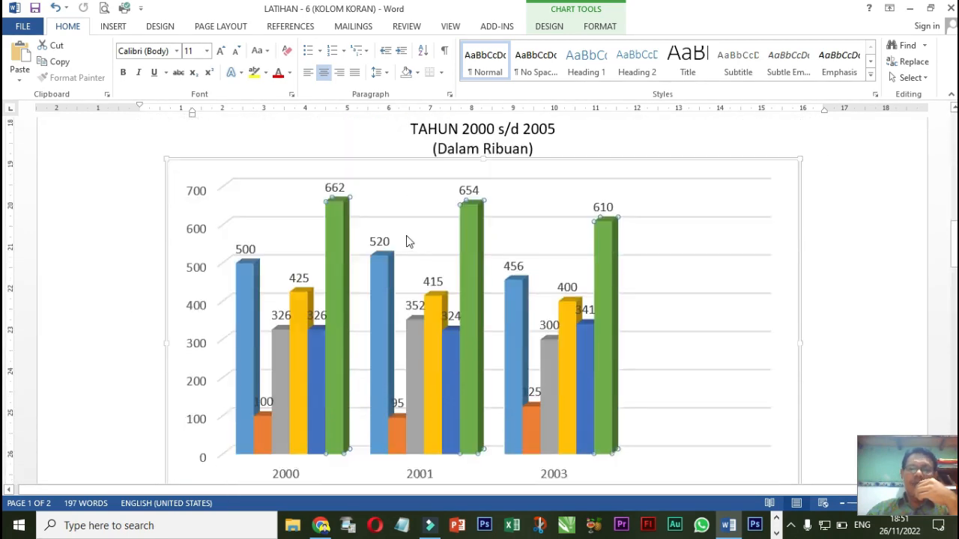
mouse_move(408, 235)
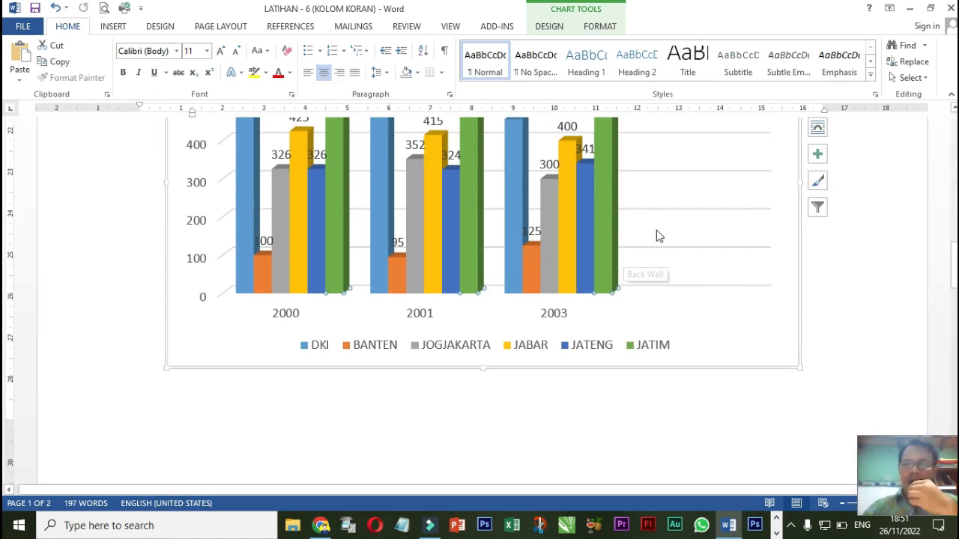
scroll(640, 250, "up", 4)
scroll(639, 250, "down", 4)
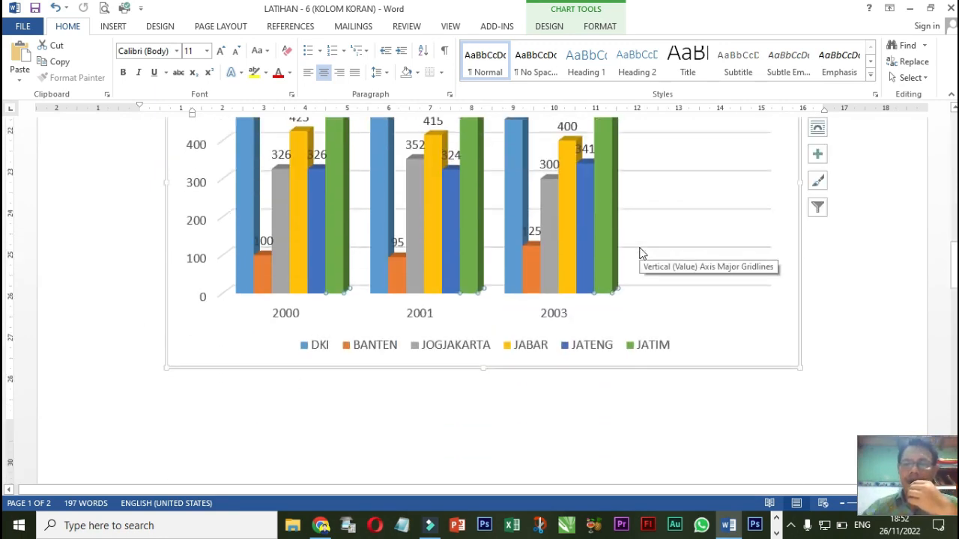